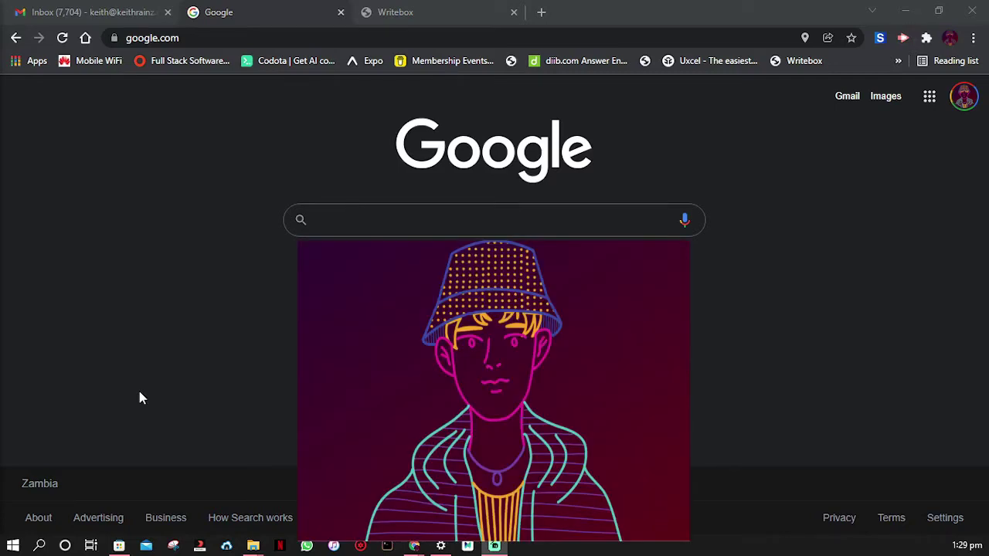
Search Google for 'paypal countries limits' and scroll through the results.
click(409, 213)
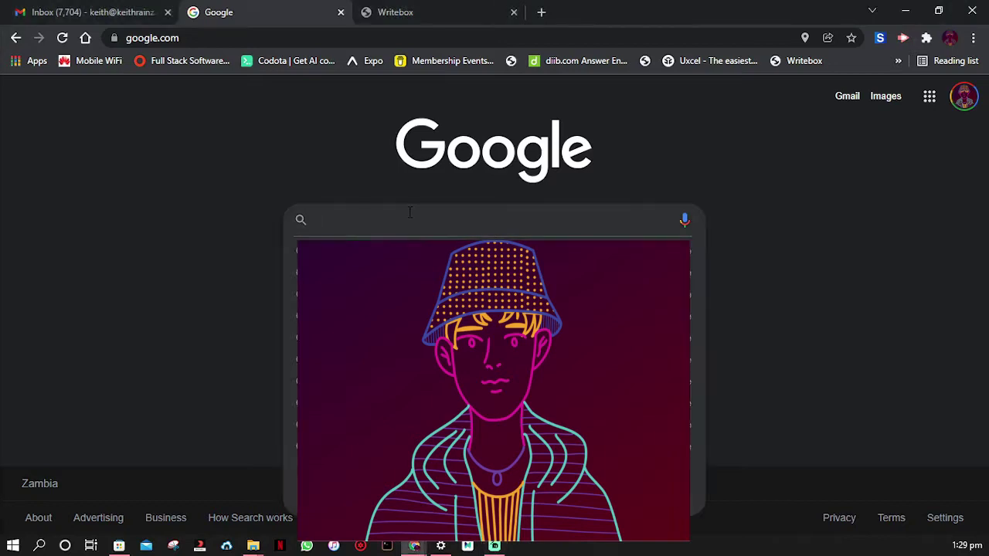
text(paypal countries)
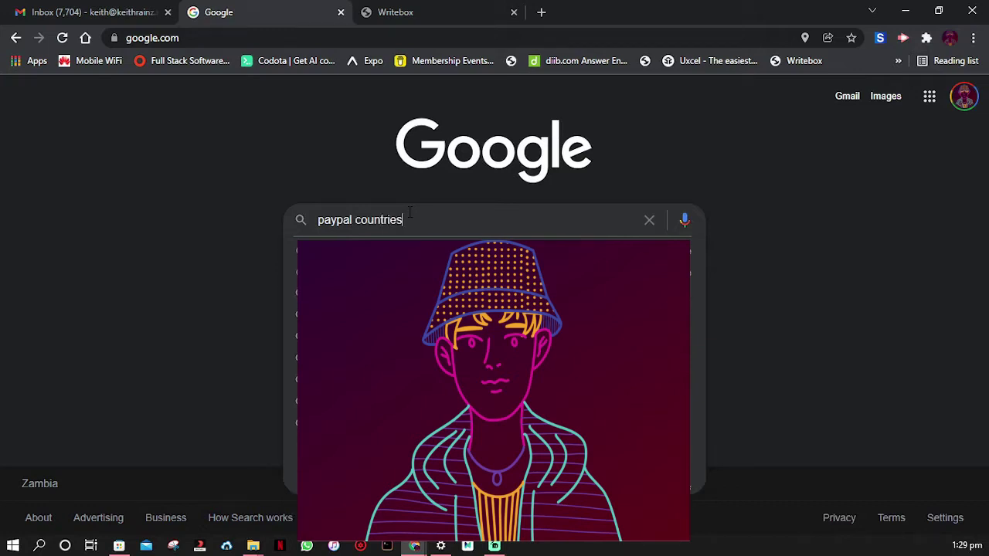
click(419, 248)
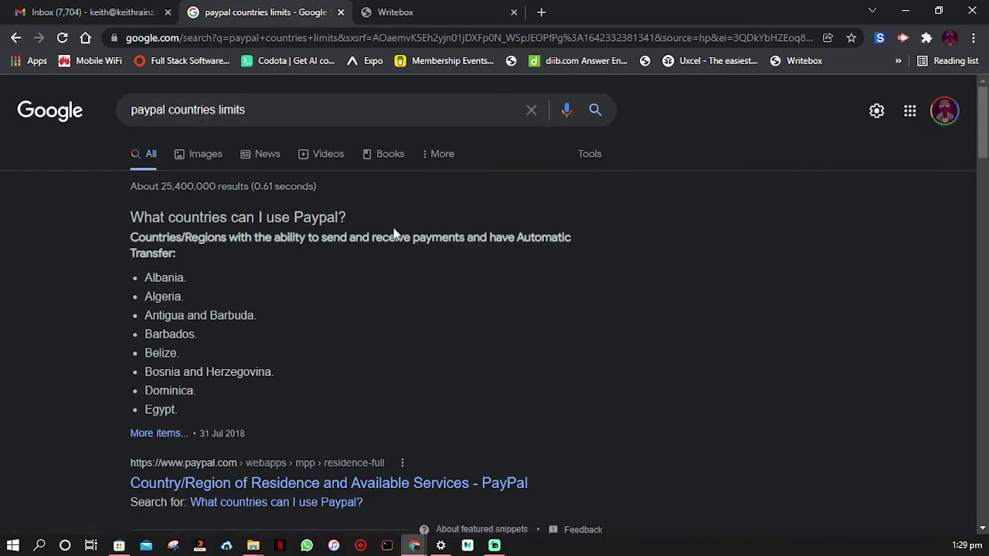
scroll(391, 248, down, 2)
scroll(379, 229, up, 2)
scroll(449, 340, down, 2)
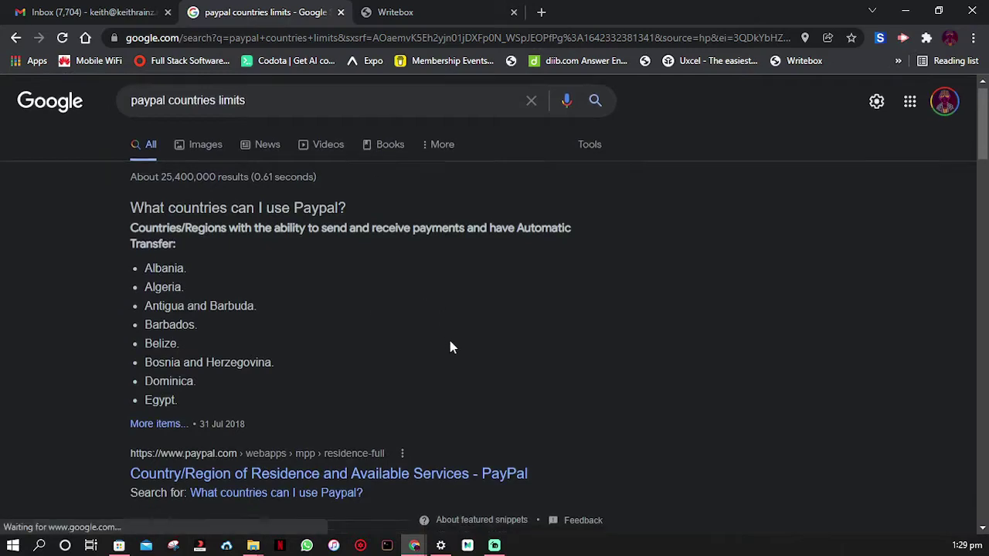
Open PayPal's Country/Region of Residence page and highlight the send-and-receive payments wording.
click(432, 340)
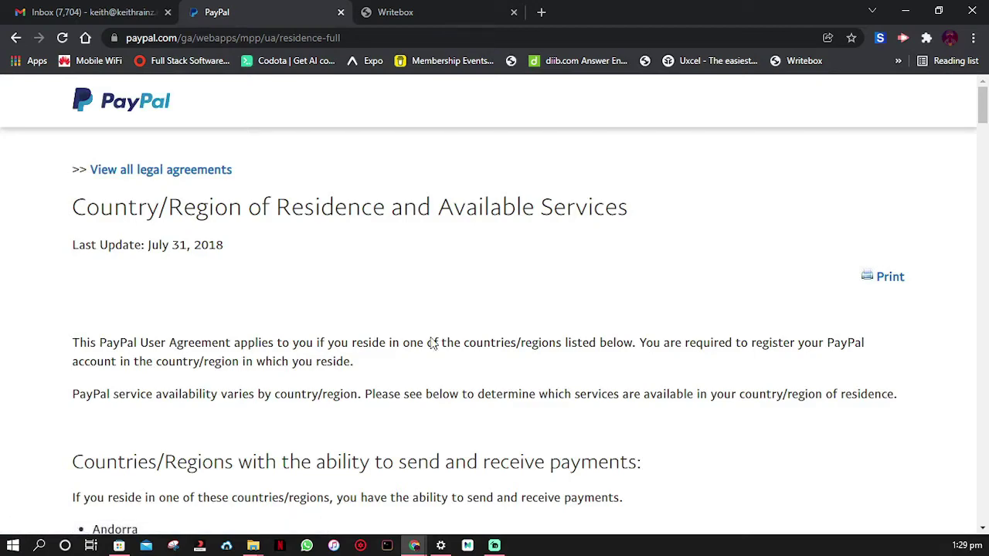
scroll(448, 290, down, 3)
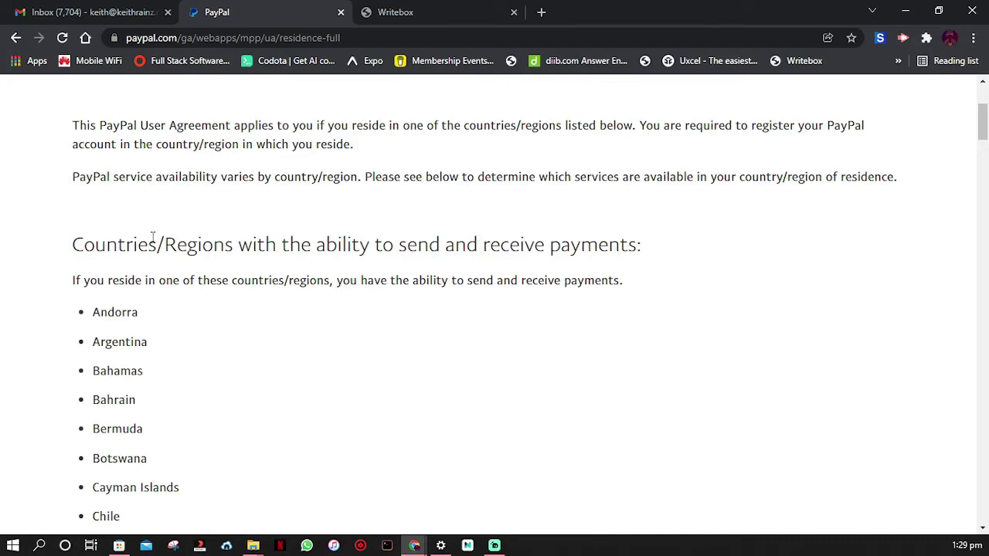
drag(82, 241, 157, 234)
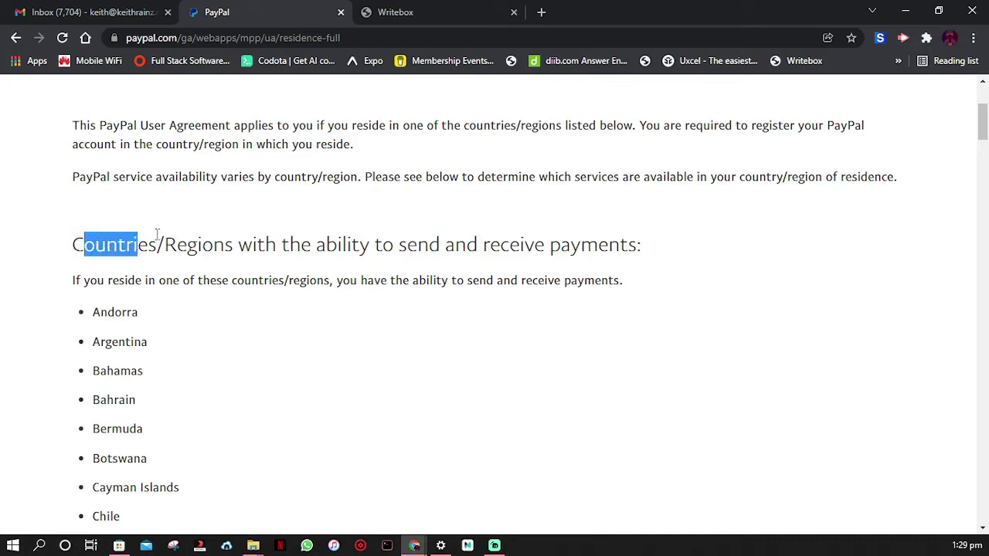
click(418, 244)
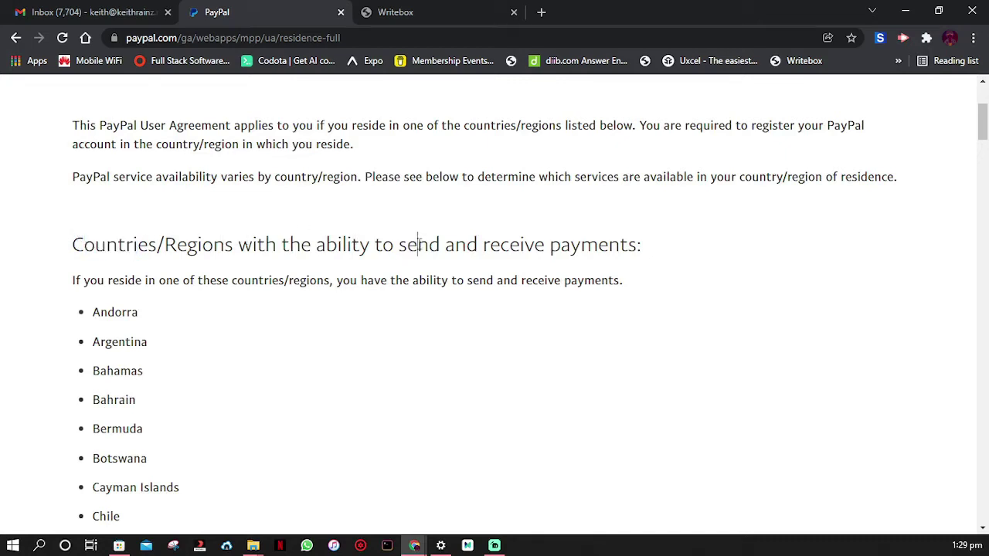
drag(418, 245, 641, 244)
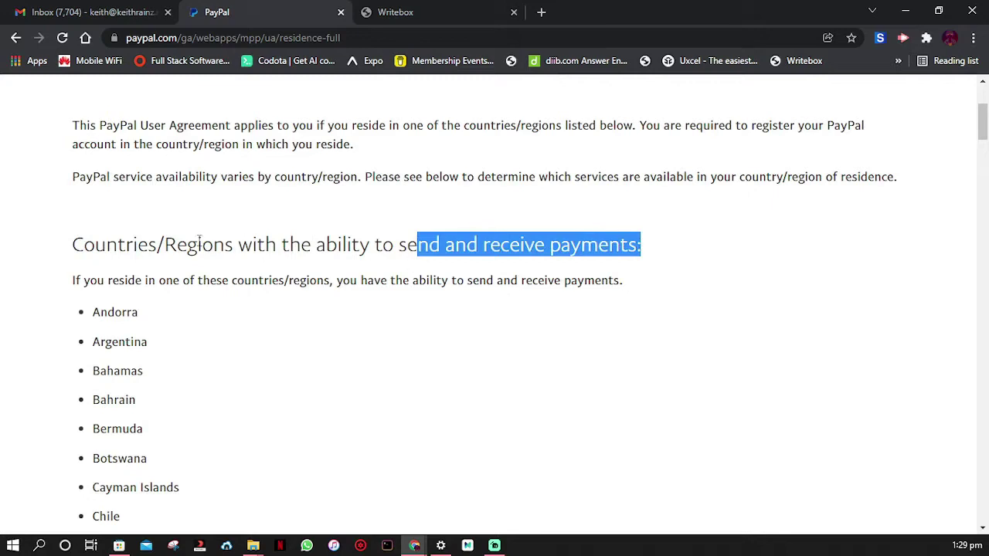
Scroll through the send-and-receive country list from Andorra to Thailand.
scroll(155, 333, down, 1)
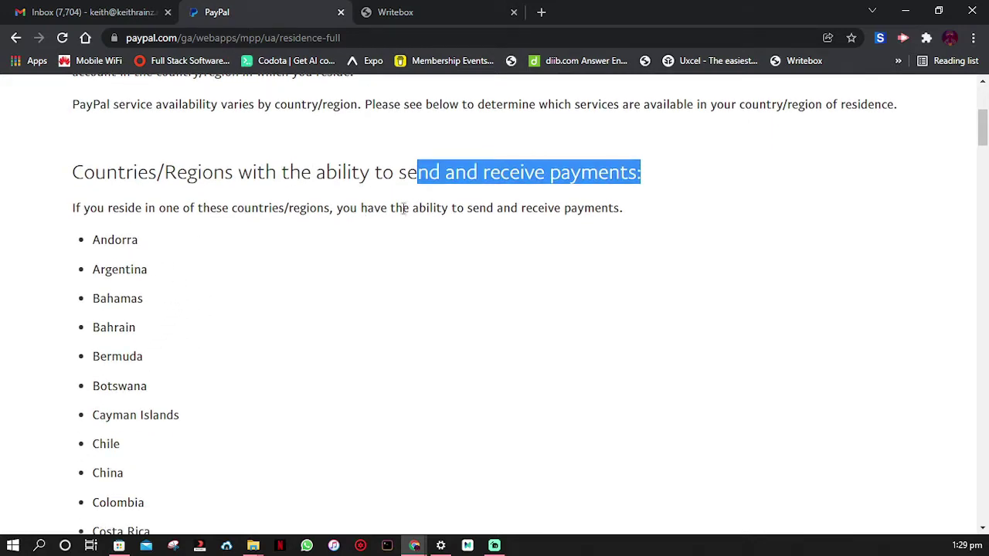
scroll(132, 218, down, 2)
scroll(122, 218, down, 12)
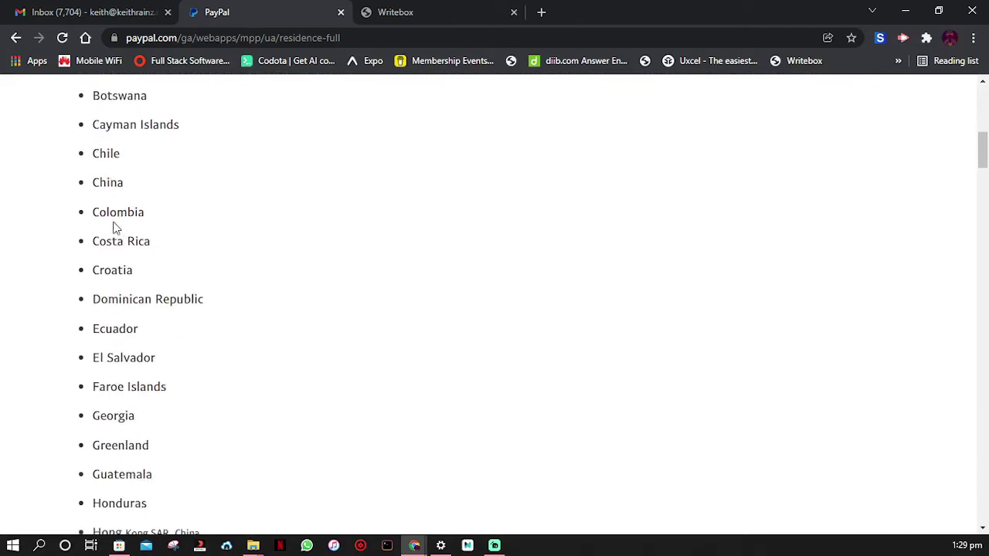
scroll(110, 223, down, 10)
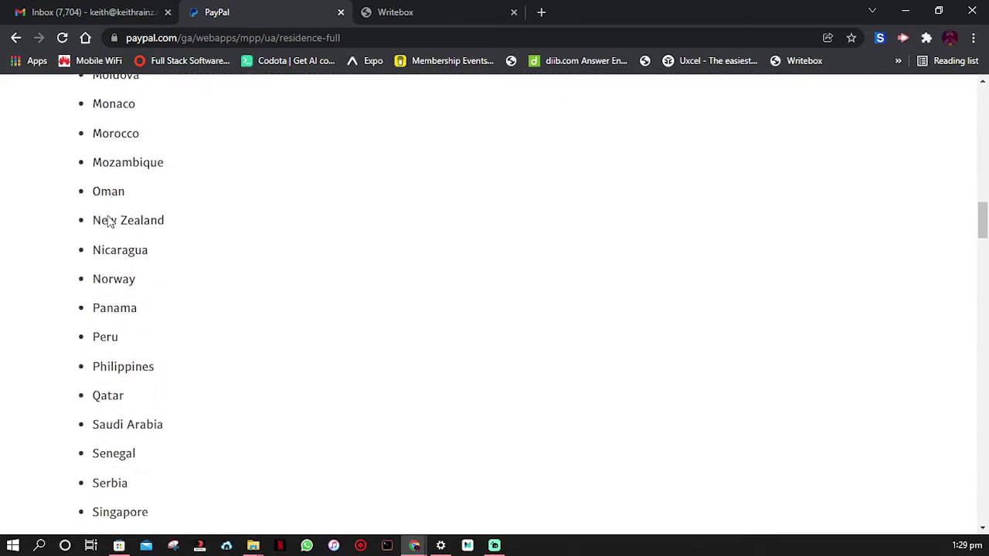
scroll(113, 212, up, 3)
scroll(113, 212, up, 2)
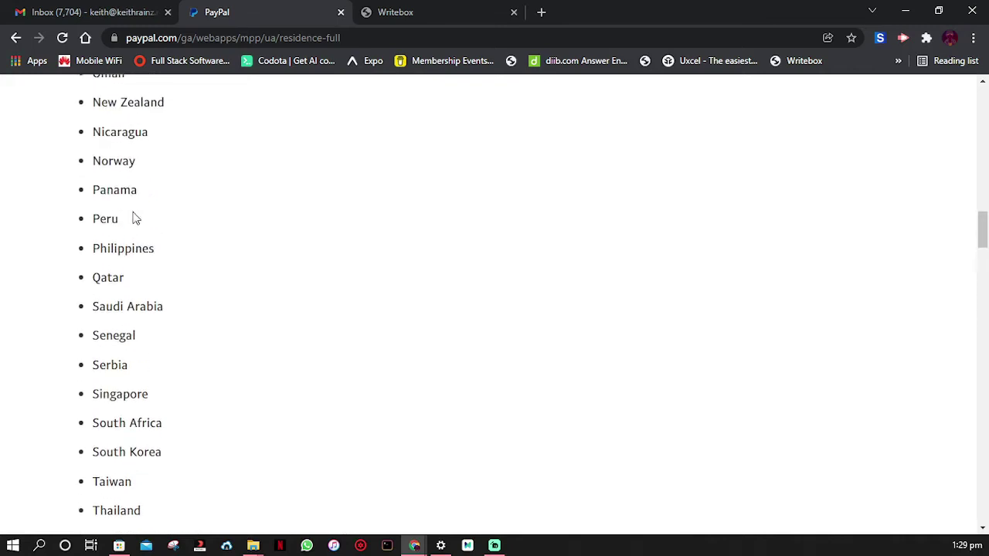
scroll(135, 220, down, 5)
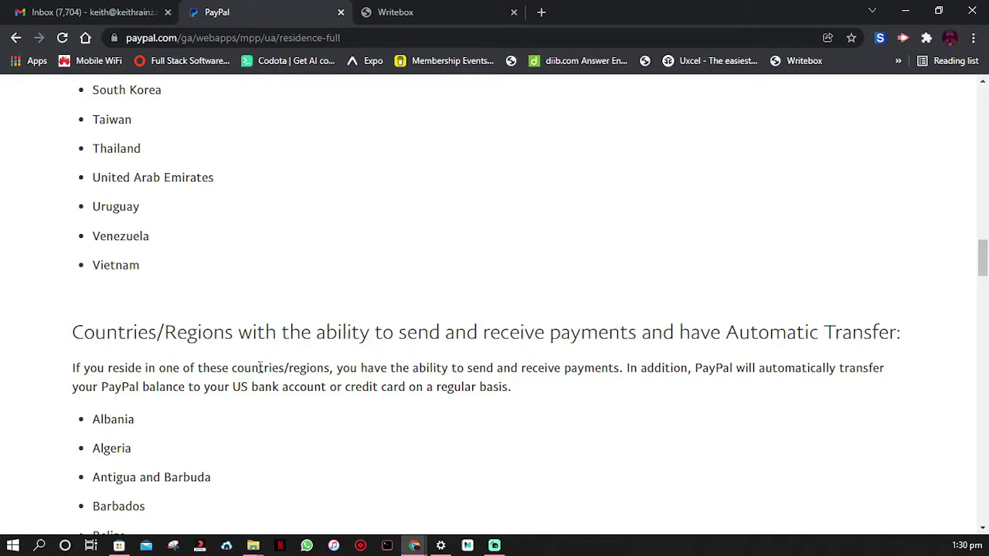
Scroll past the Automatic Transfer section and highlight Zambia in the send-only list.
scroll(165, 410, down, 6)
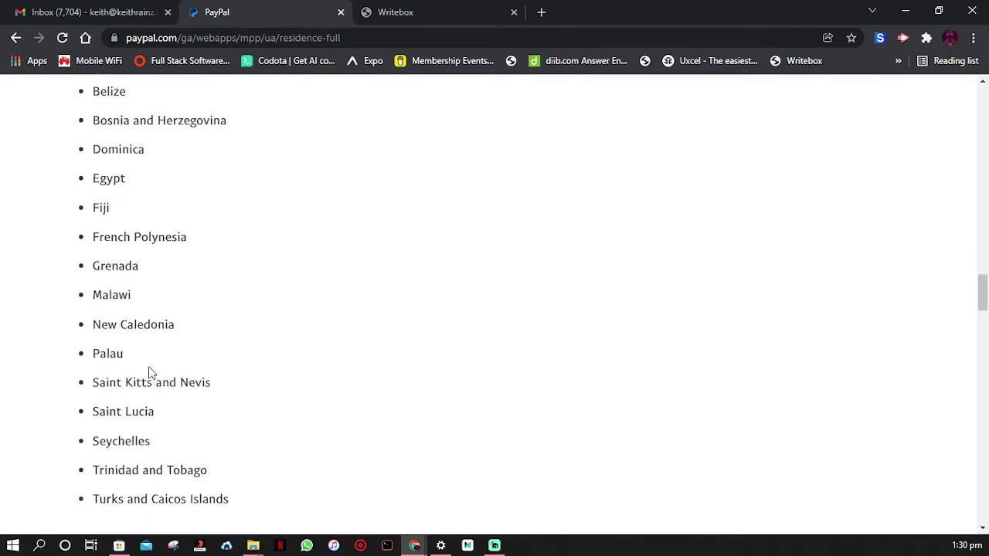
scroll(151, 372, down, 5)
scroll(165, 338, up, 6)
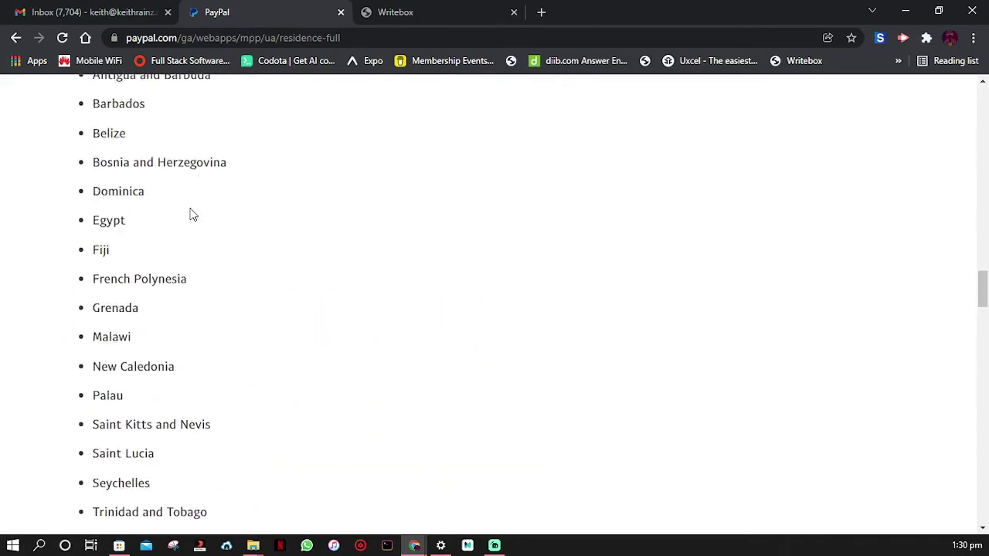
scroll(178, 247, up, 2)
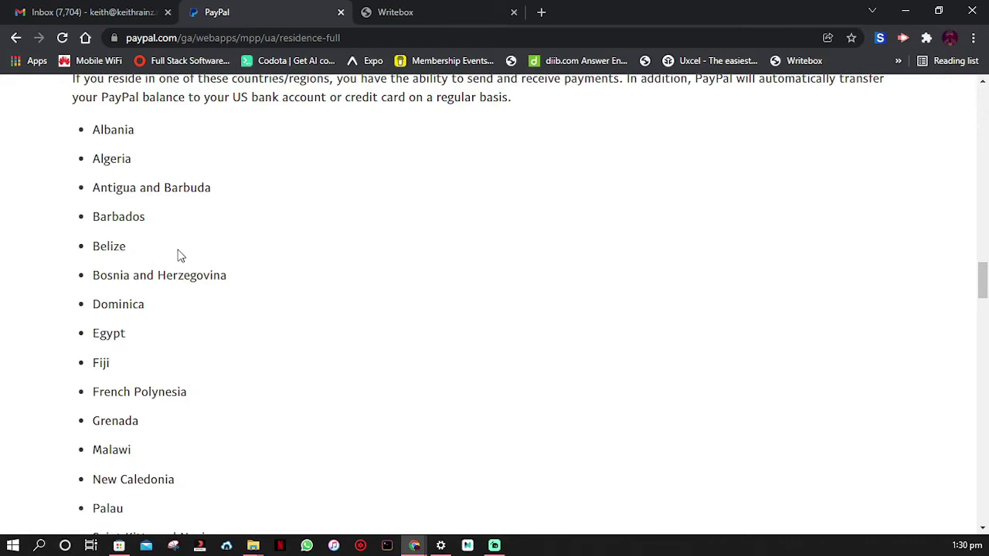
scroll(177, 255, down, 5)
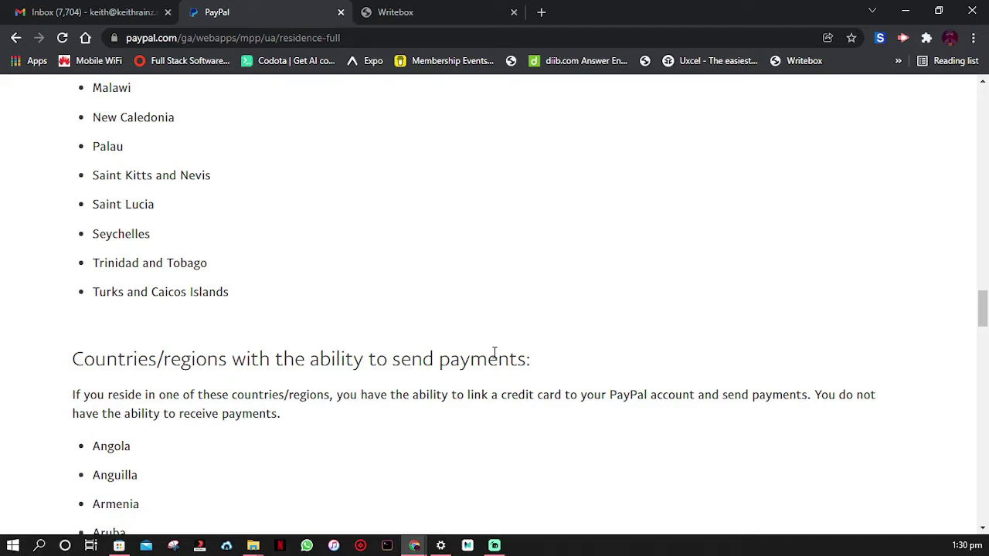
scroll(274, 437, down, 8)
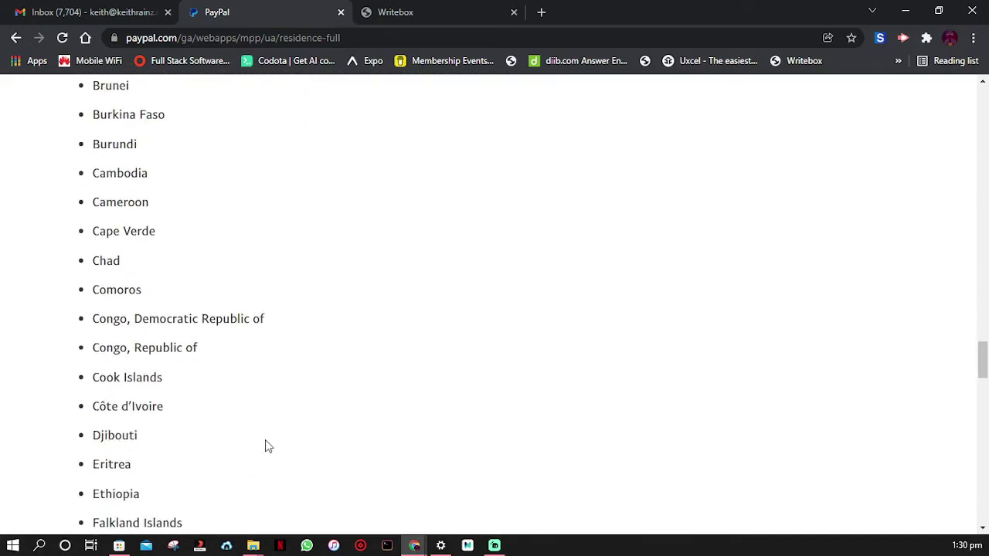
scroll(265, 446, down, 13)
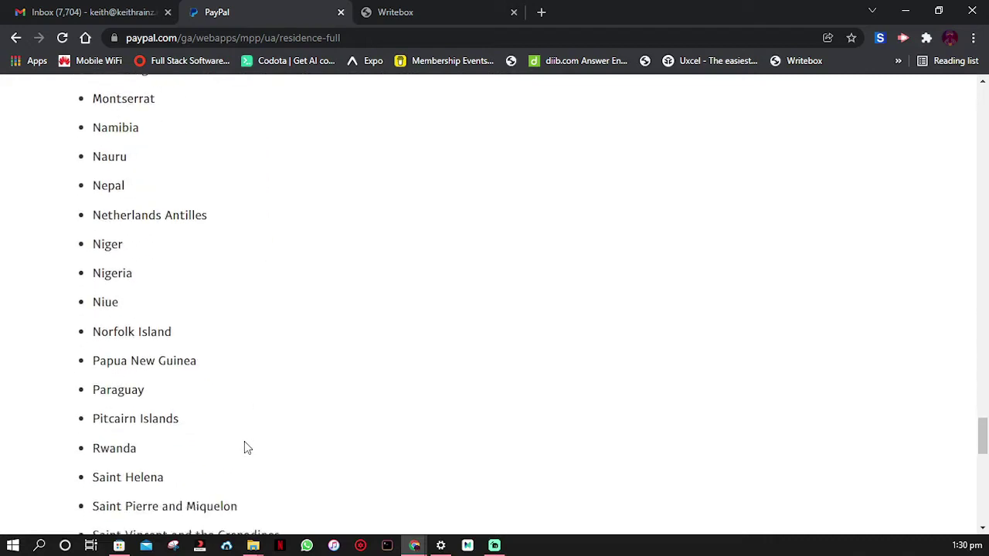
scroll(244, 444, down, 11)
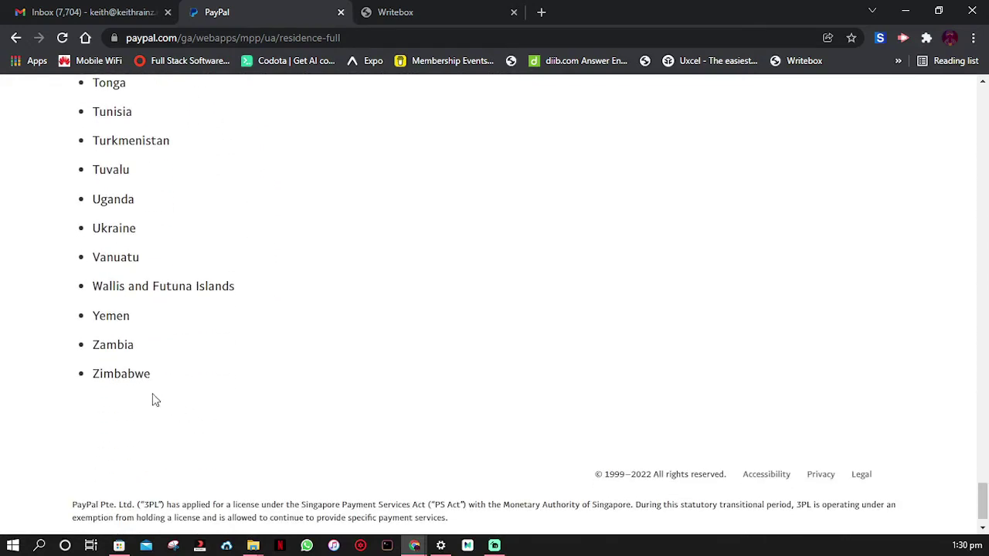
drag(94, 344, 174, 360)
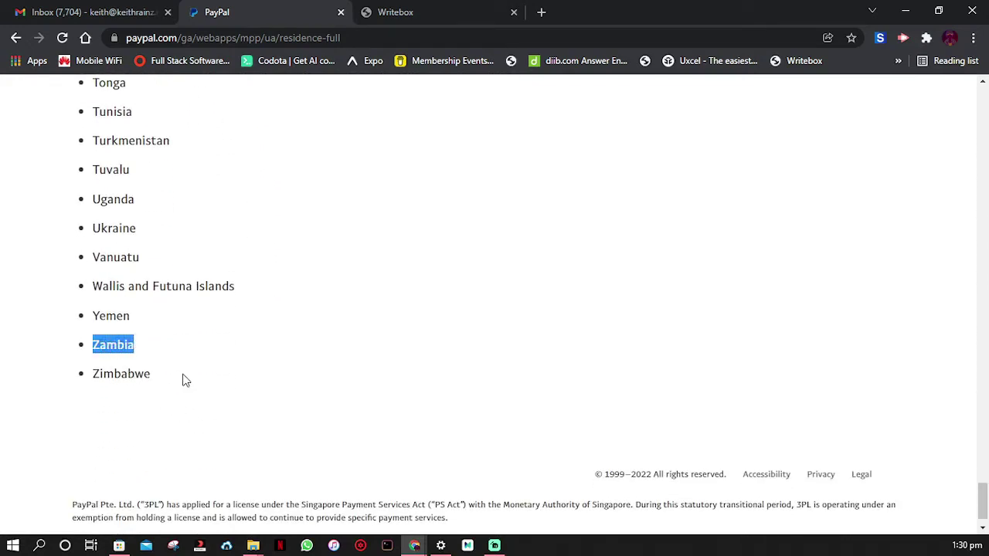
Review the further country list running from Belarus through Cook Islands.
scroll(185, 380, up, 8)
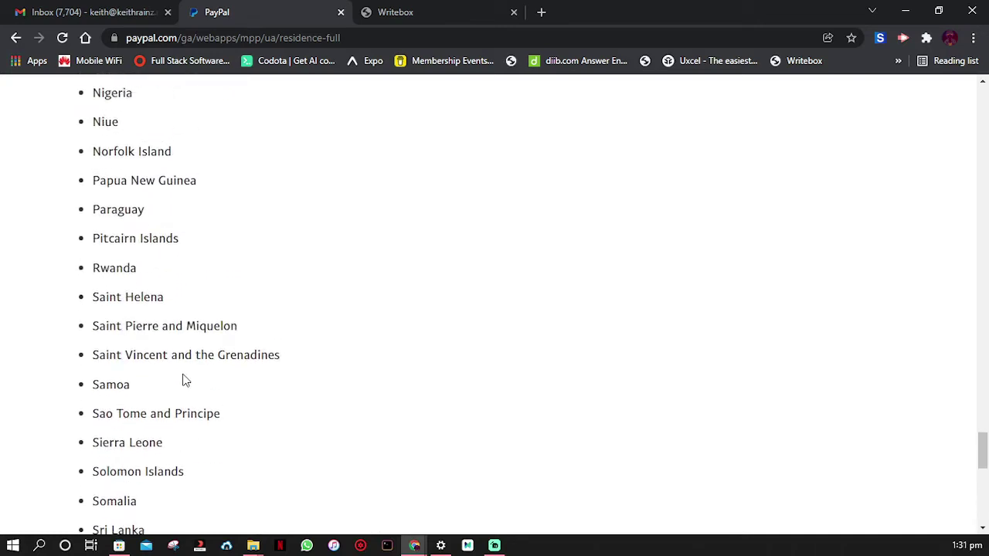
scroll(185, 380, down, 3)
scroll(185, 380, up, 10)
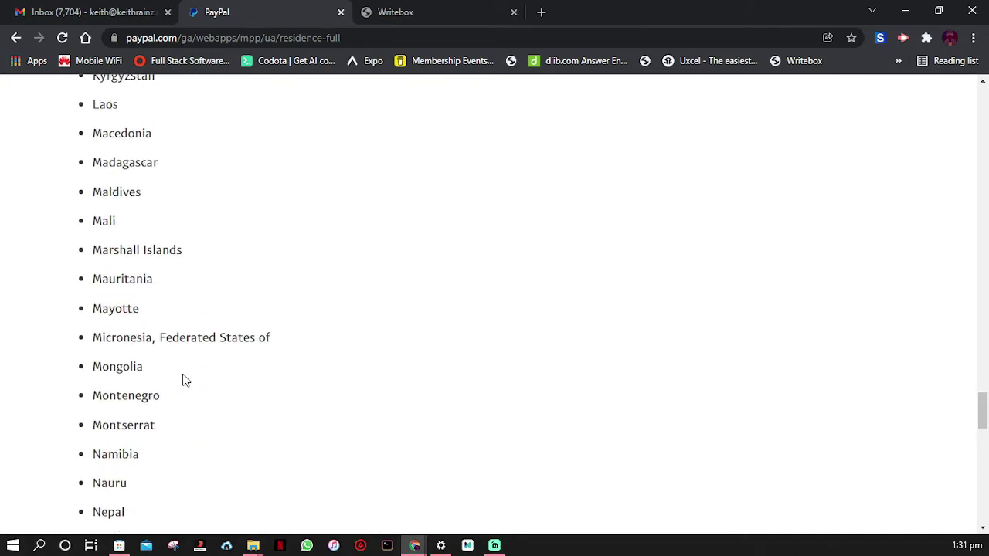
scroll(186, 380, up, 6)
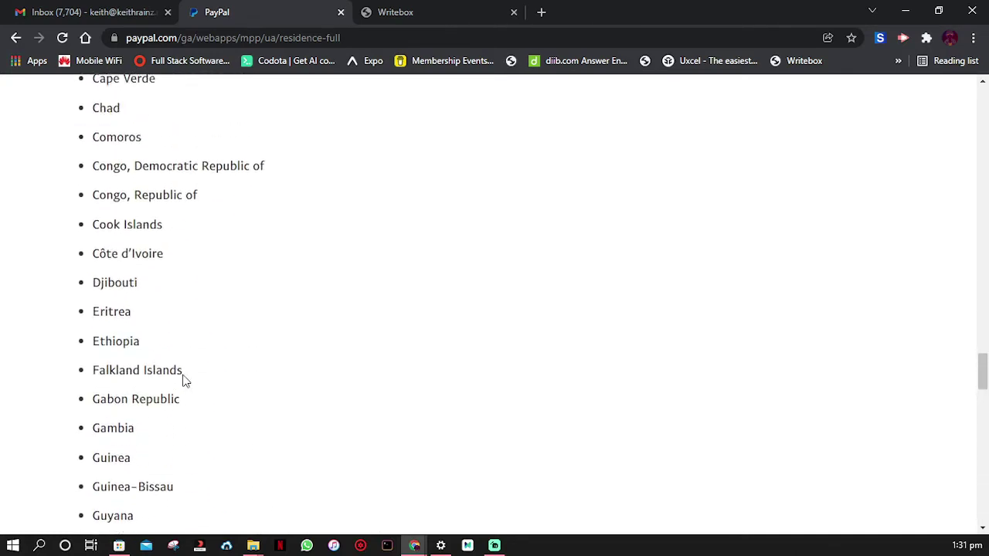
scroll(184, 379, down, 1)
scroll(190, 378, up, 5)
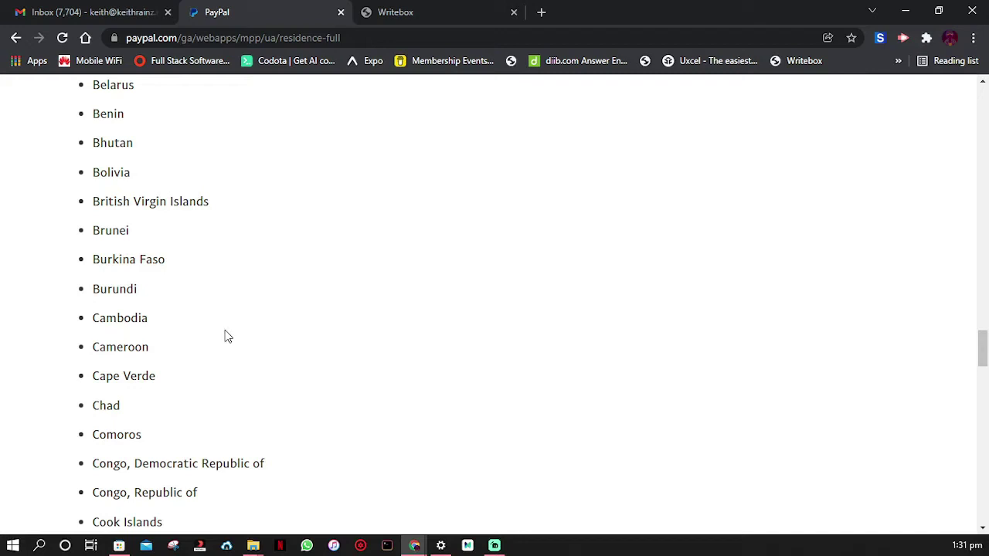
scroll(309, 298, down, 3)
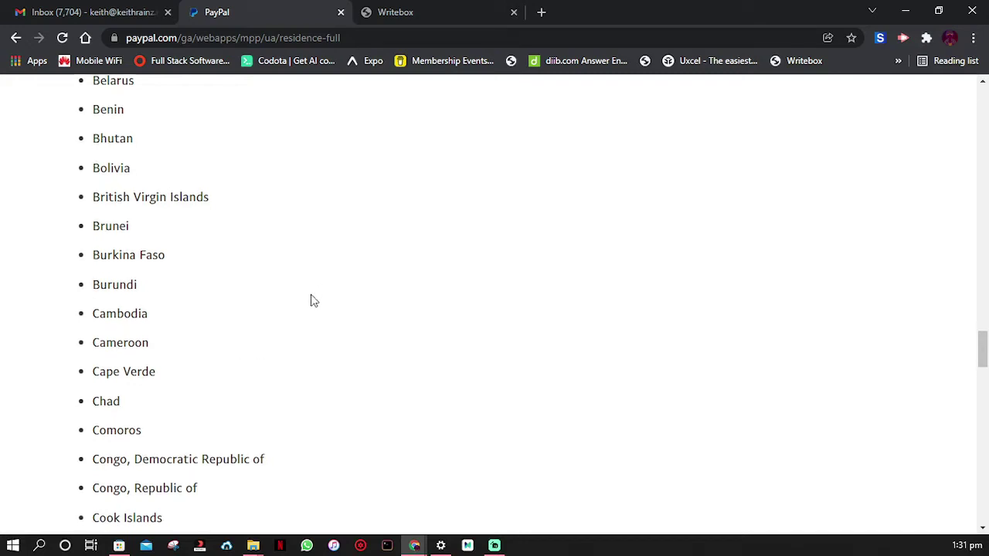
scroll(259, 272, down, 20)
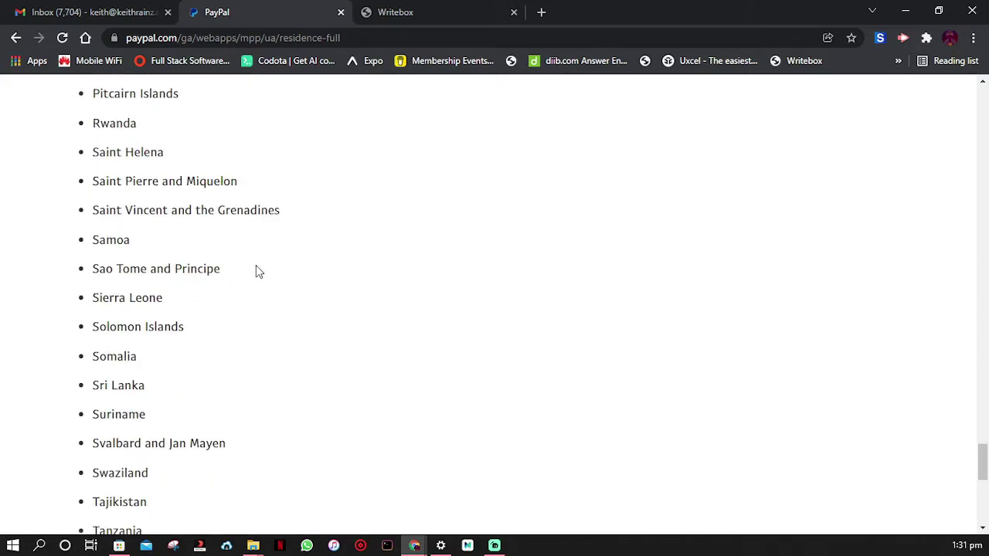
scroll(256, 267, down, 2)
scroll(259, 258, up, 20)
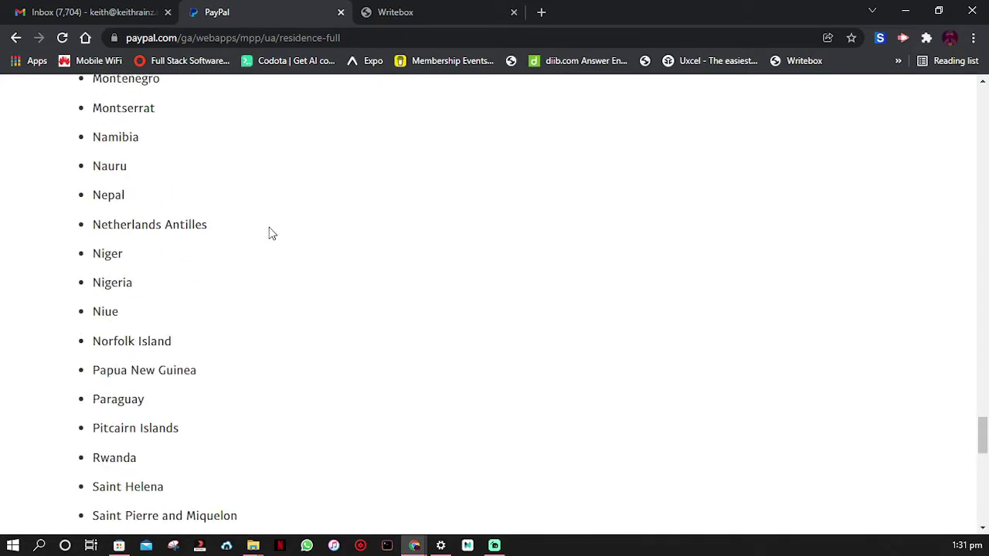
scroll(272, 240, up, 1)
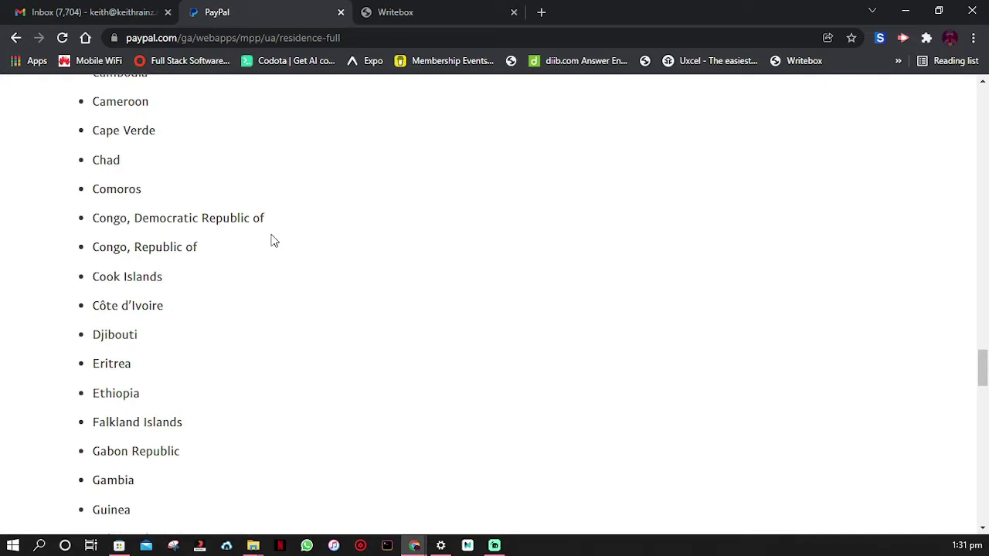
scroll(229, 221, up, 15)
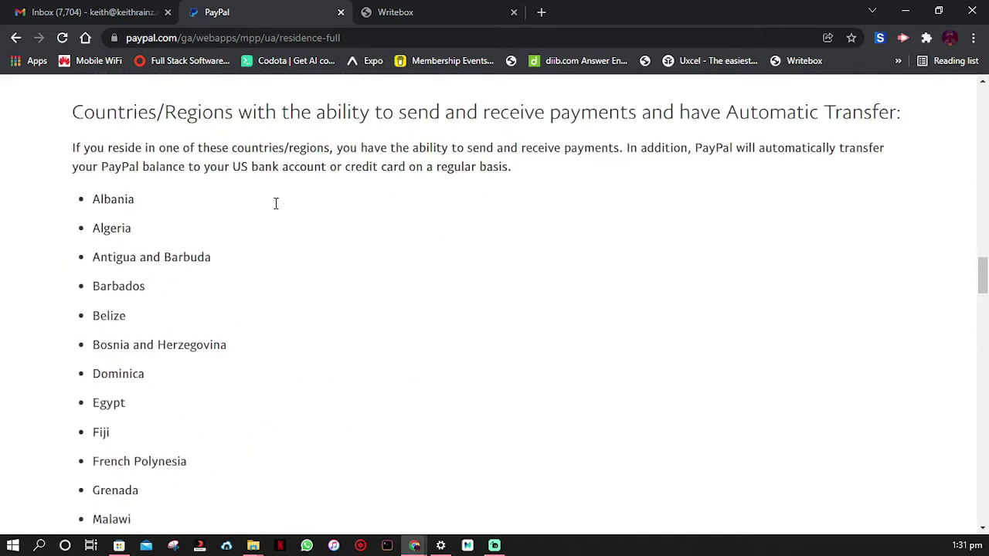
scroll(276, 205, up, 15)
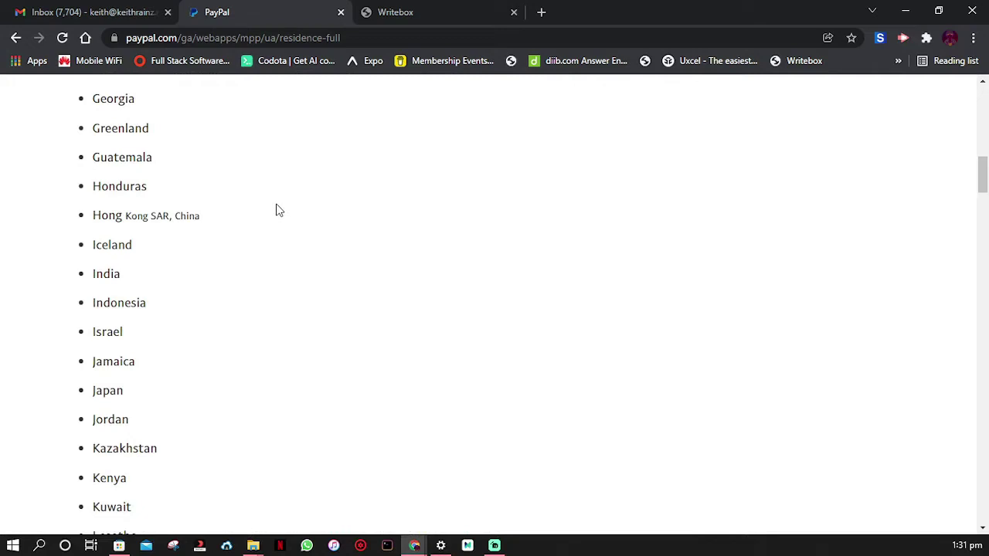
scroll(276, 208, up, 1)
scroll(282, 217, up, 3)
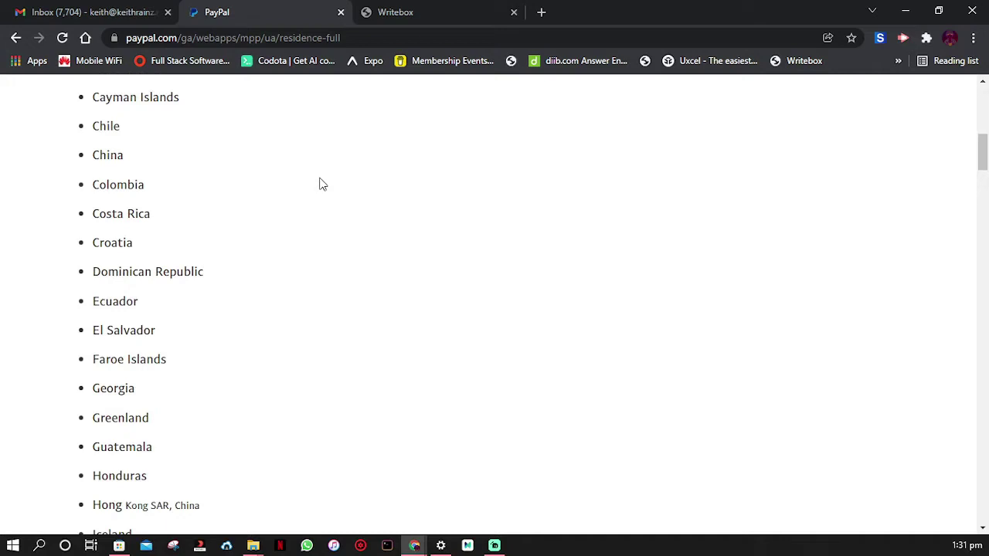
scroll(301, 196, up, 5)
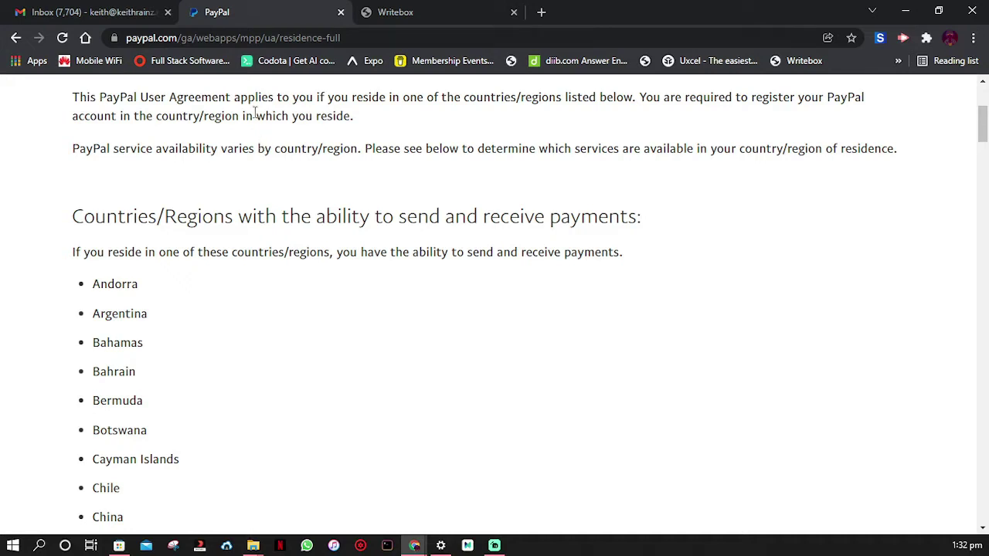
Find 'sing' on the page and mark Singapore in the country list.
scroll(224, 291, down, 4)
scroll(224, 291, down, 3)
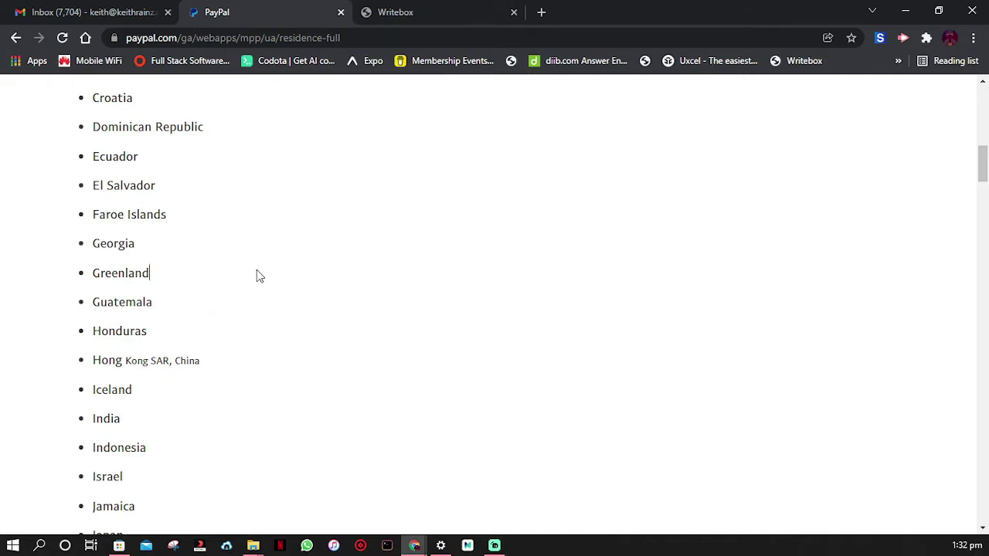
key(ctrl+f)
text(si)
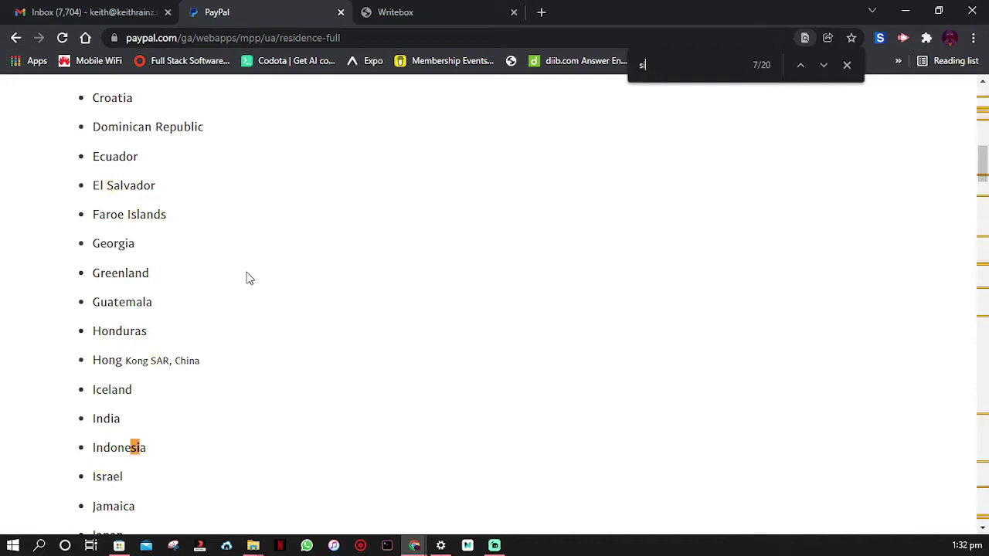
text(ng)
drag(92, 313, 172, 315)
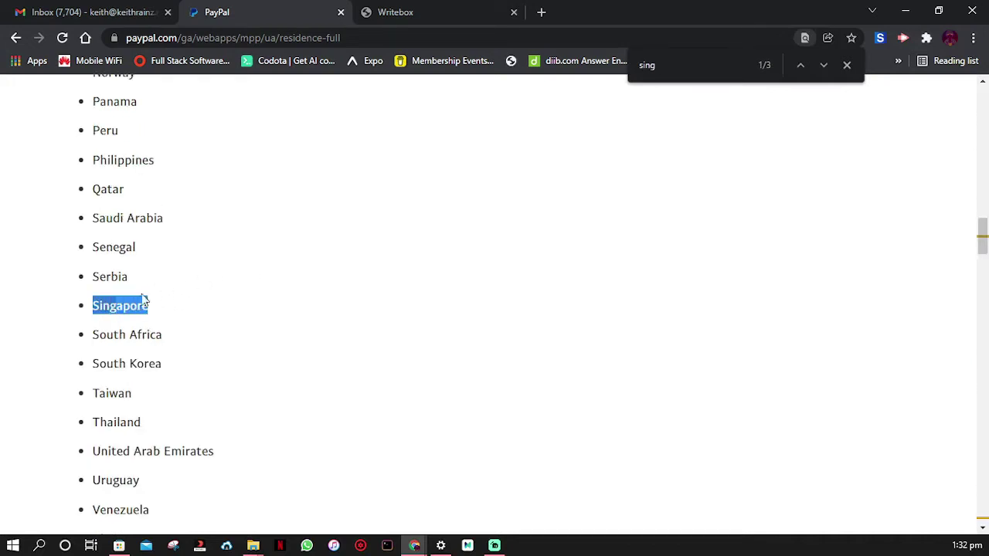
Confirm the list containing Singapore sits under the send-and-receive payments heading.
scroll(286, 219, up, 13)
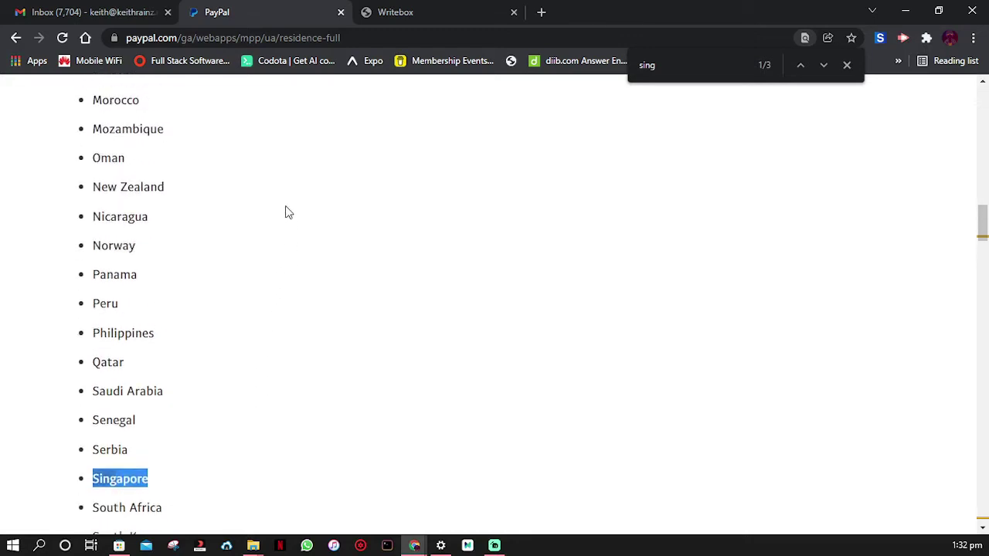
scroll(286, 213, up, 7)
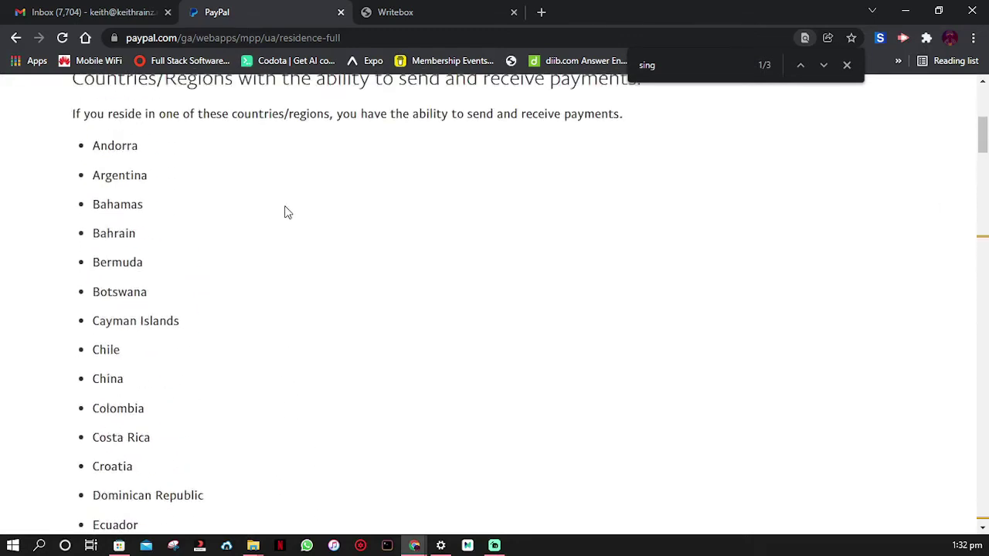
scroll(272, 214, down, 2)
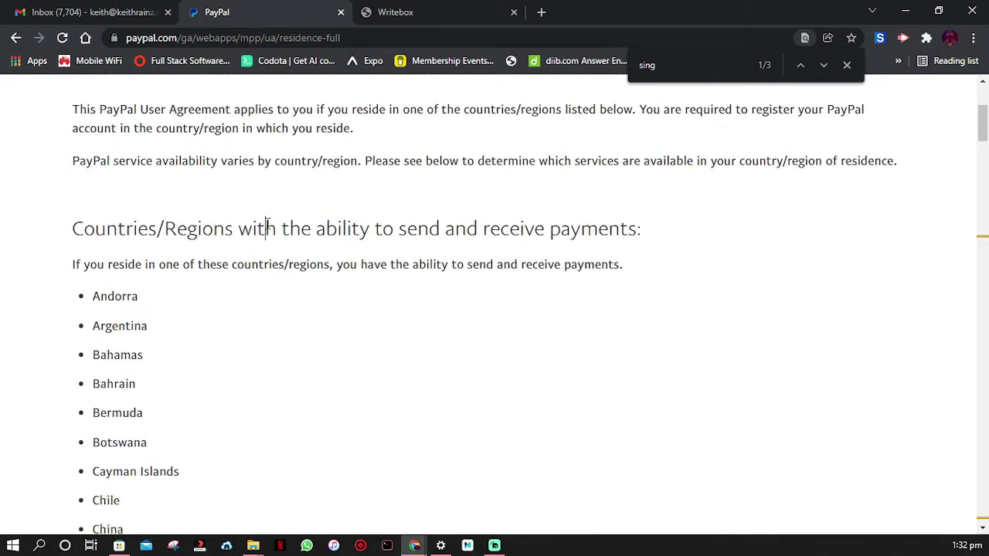
drag(266, 228, 464, 265)
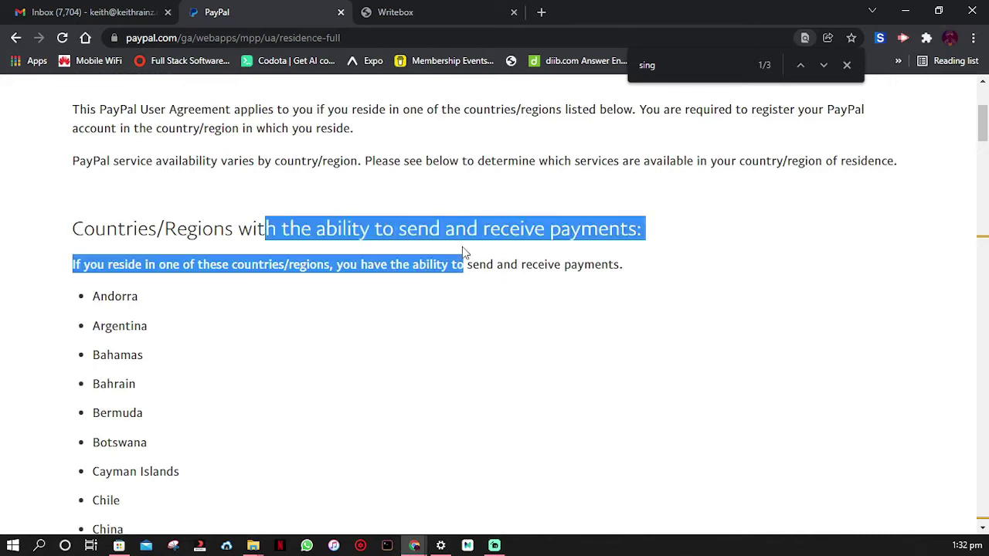
click(498, 217)
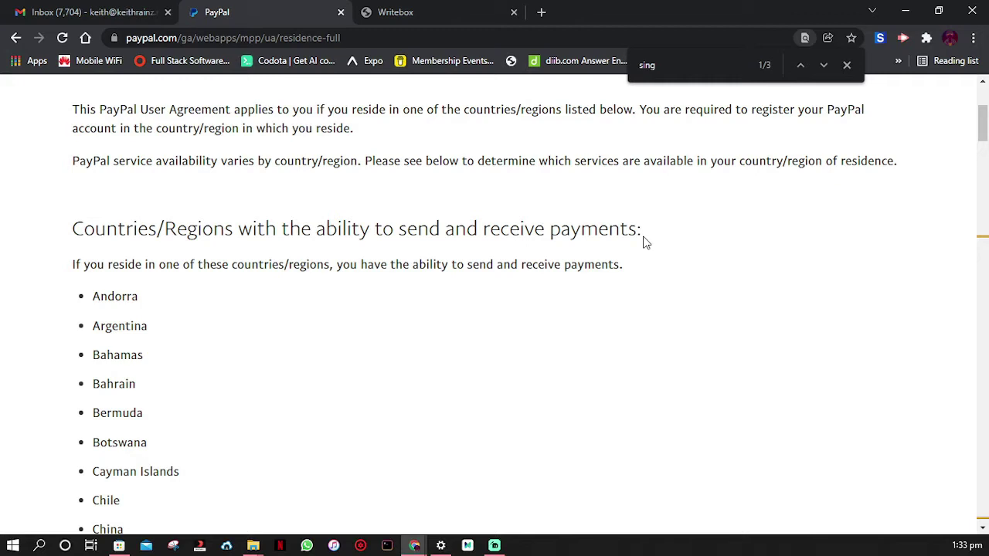
scroll(136, 369, down, 12)
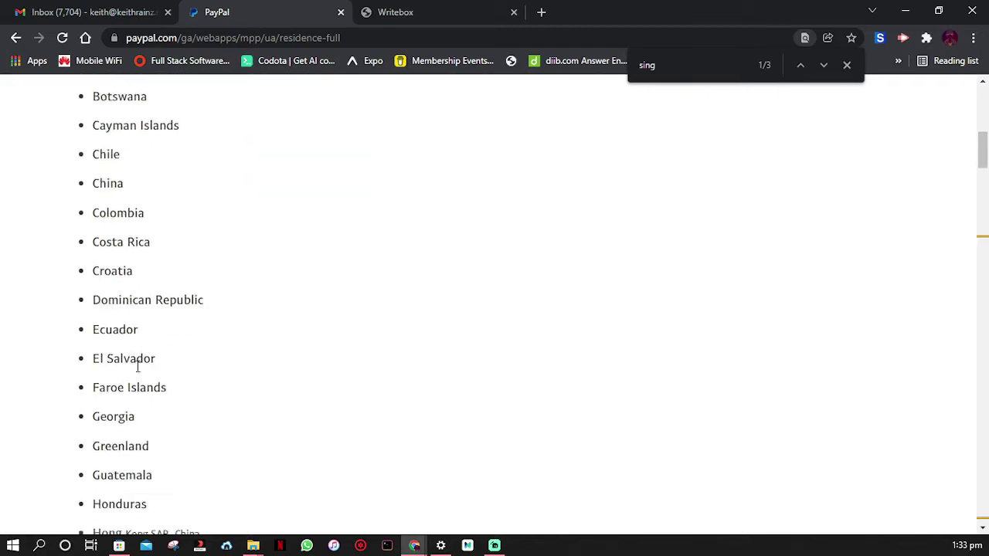
scroll(267, 271, up, 5)
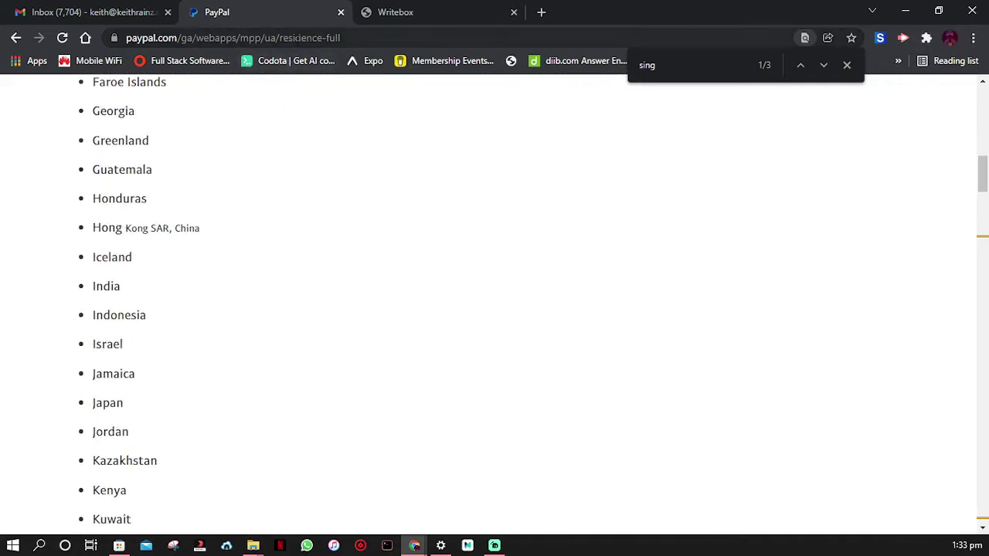
click(296, 40)
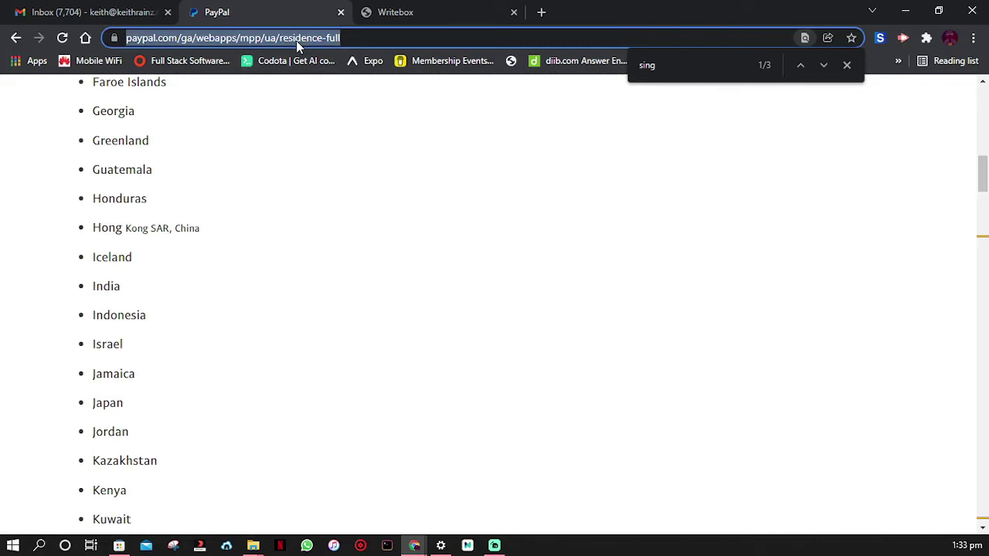
Search 'paypal singapore' and open the paypal.com/sg/business 'Open your business to the world' page.
text(paypal sin)
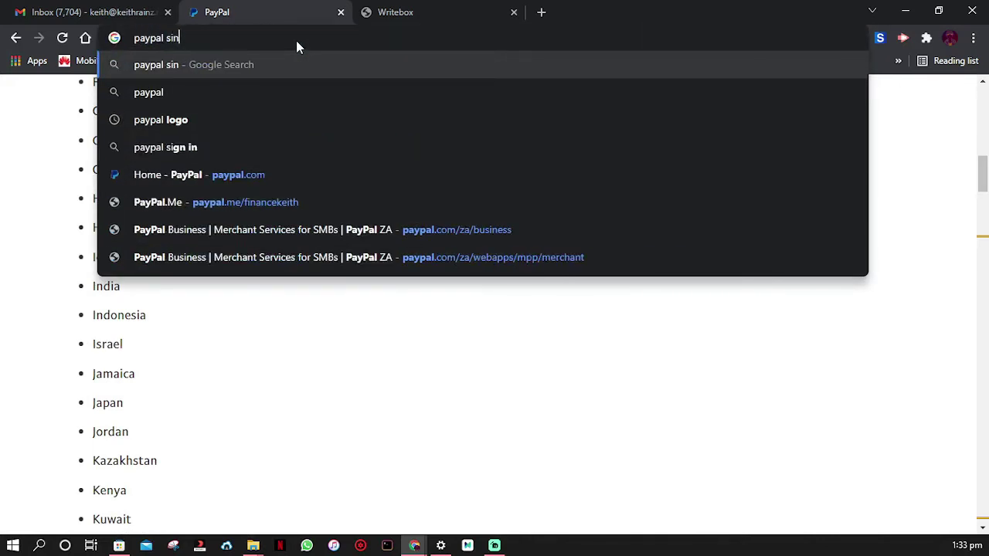
text(gapore)
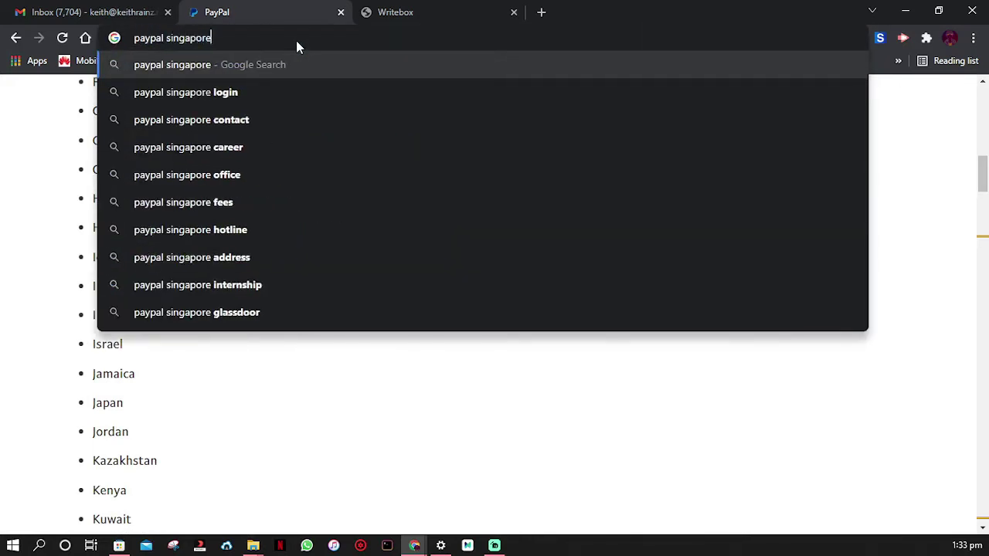
key(Return)
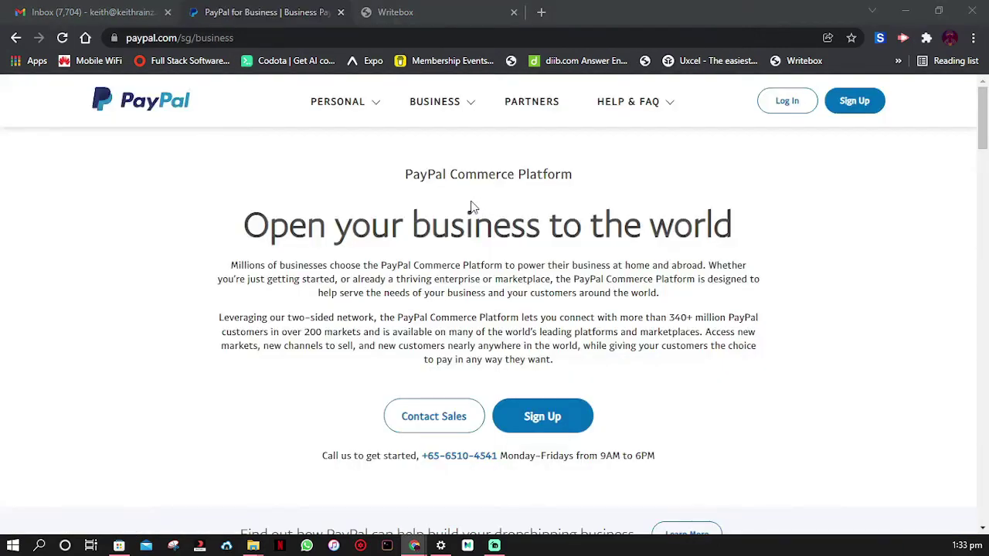
scroll(472, 209, down, 3)
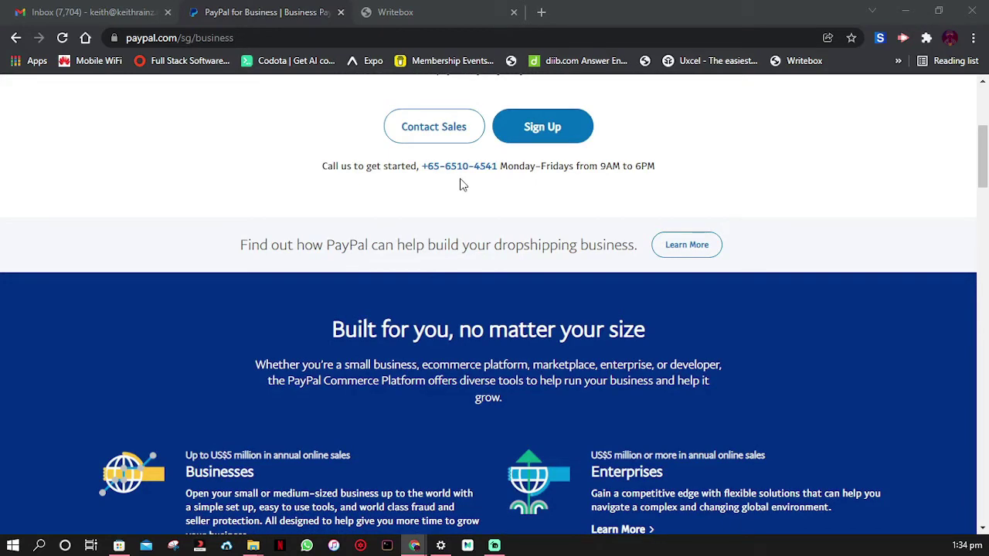
scroll(460, 184, up, 2)
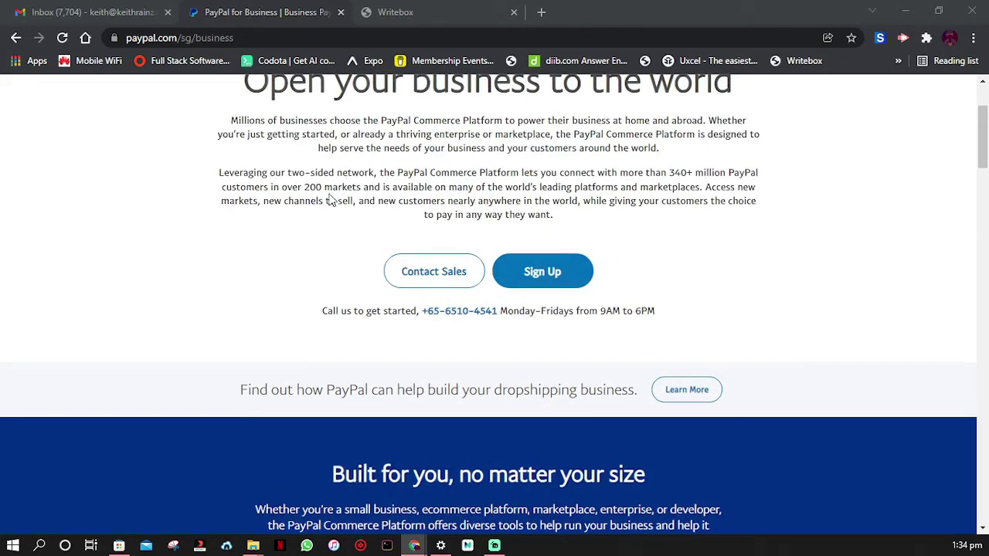
click(178, 37)
click(184, 33)
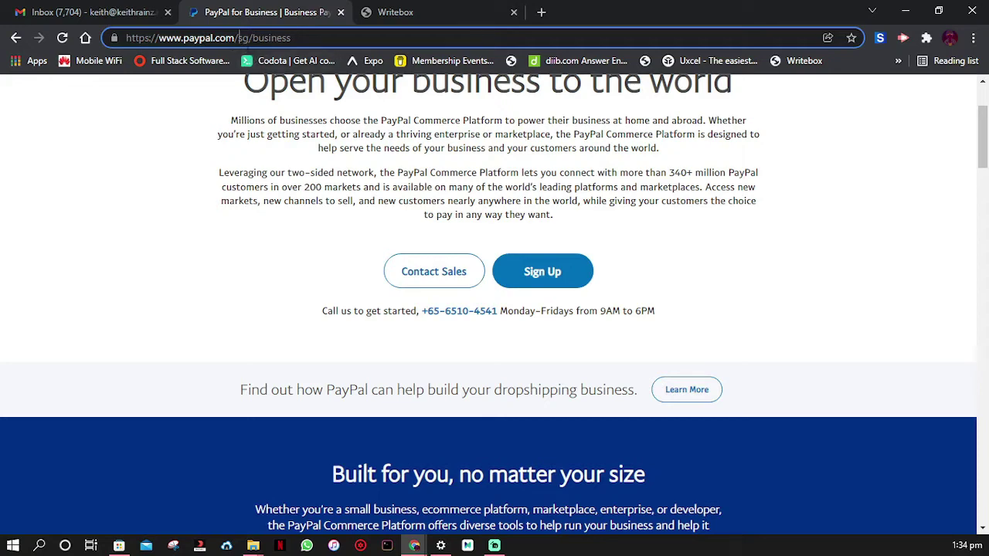
scroll(775, 177, up, 2)
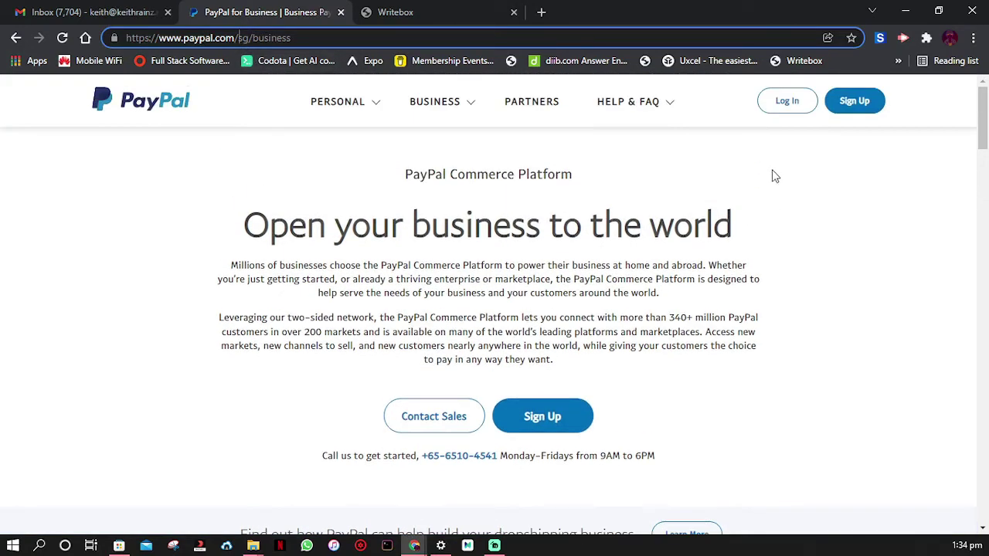
mouse_move(464, 104)
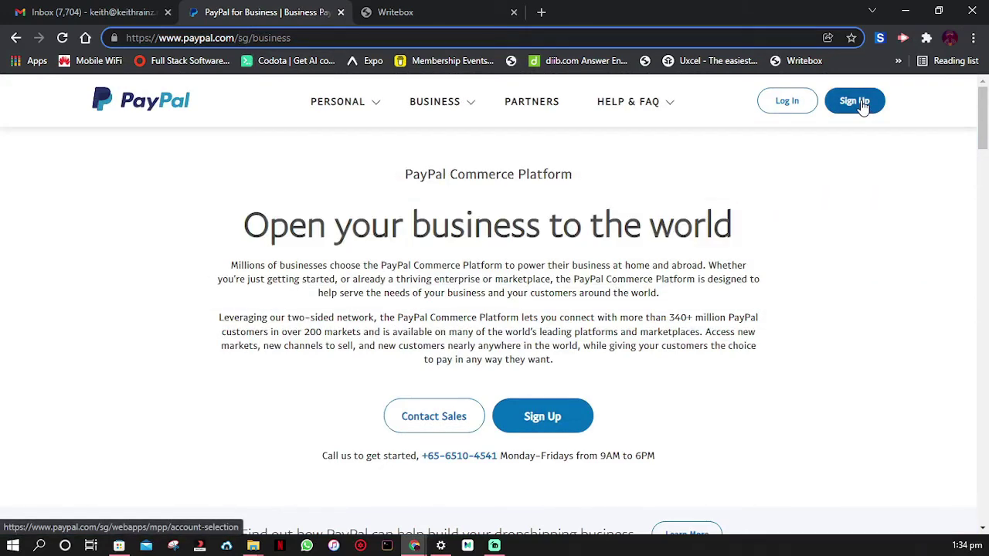
Start PayPal sign-up and choose a Business Account.
click(856, 101)
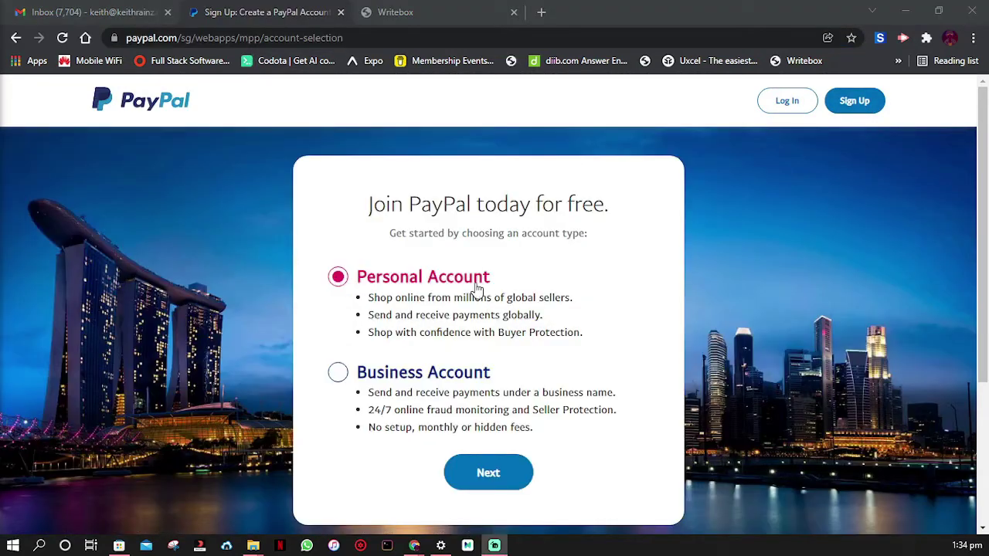
click(386, 376)
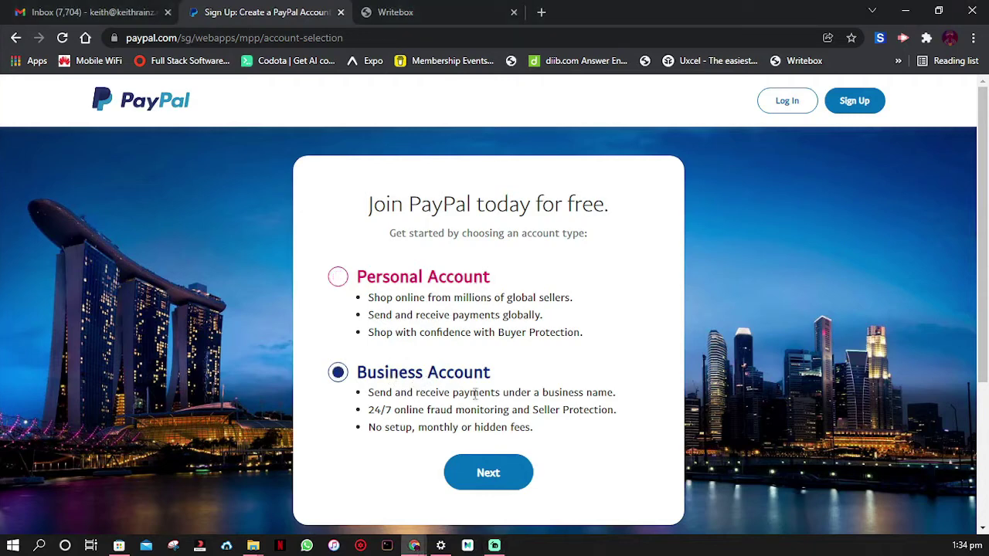
drag(569, 393, 613, 392)
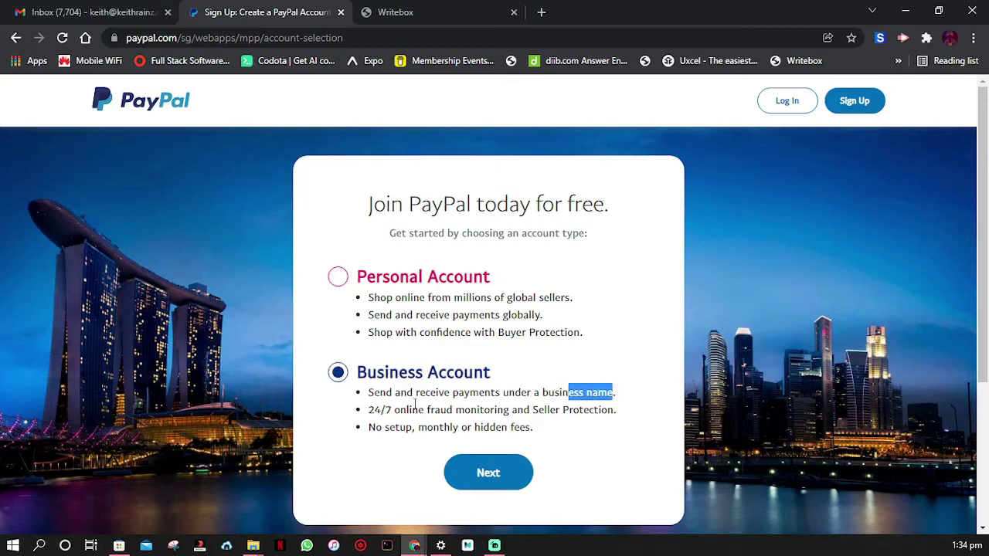
drag(369, 426, 474, 427)
click(480, 425)
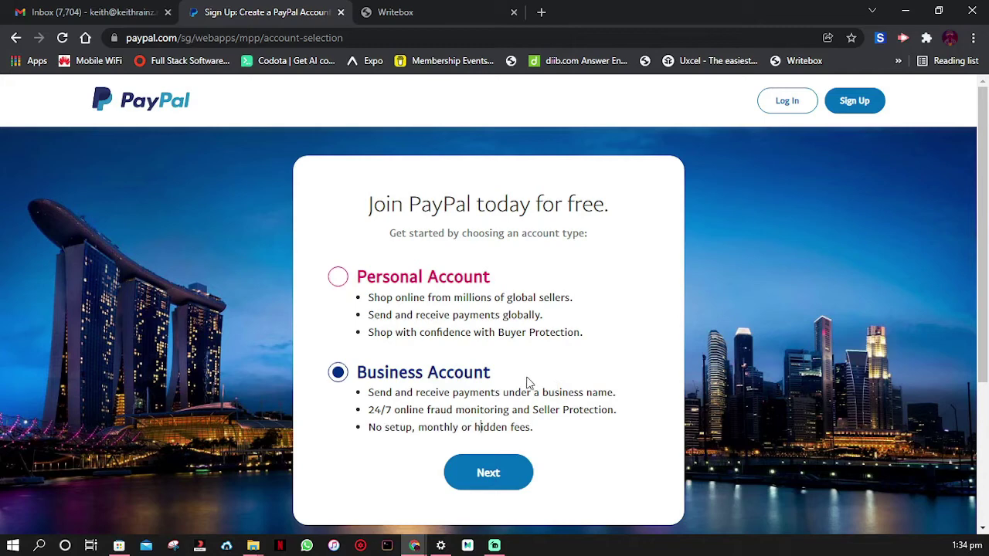
click(489, 474)
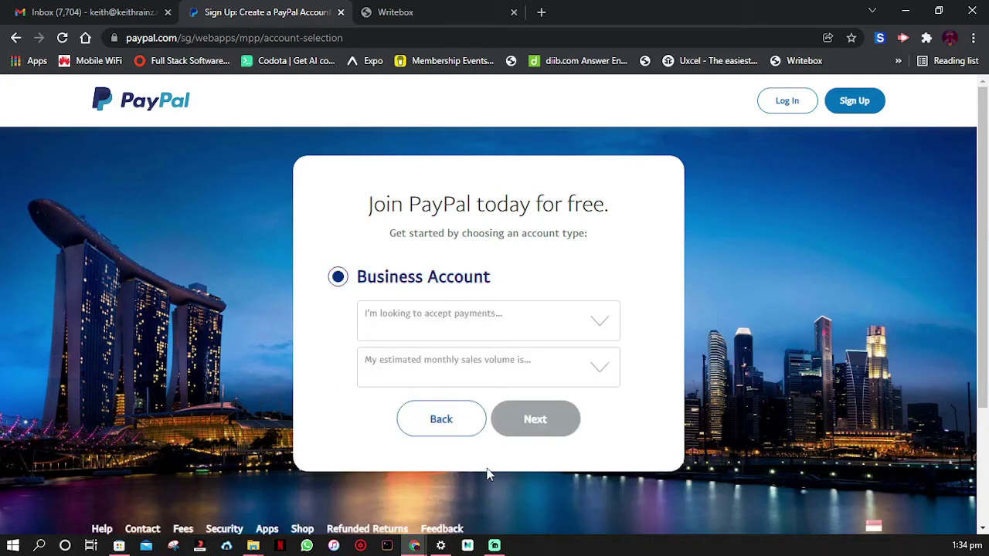
Answer 'I'm not sure/None of the above' for payments and 'Less than $7,000 SGD a month' for sales.
click(585, 334)
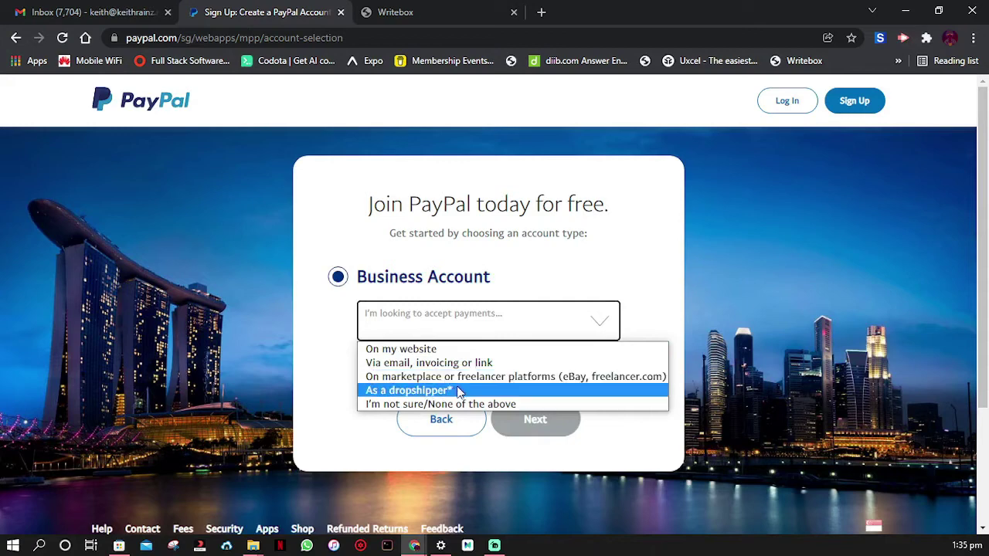
click(405, 406)
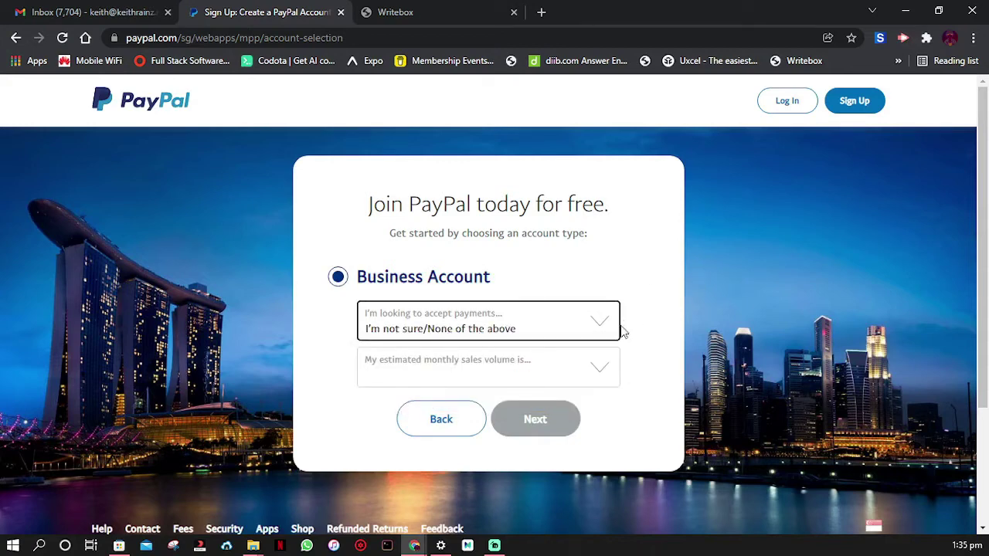
click(564, 370)
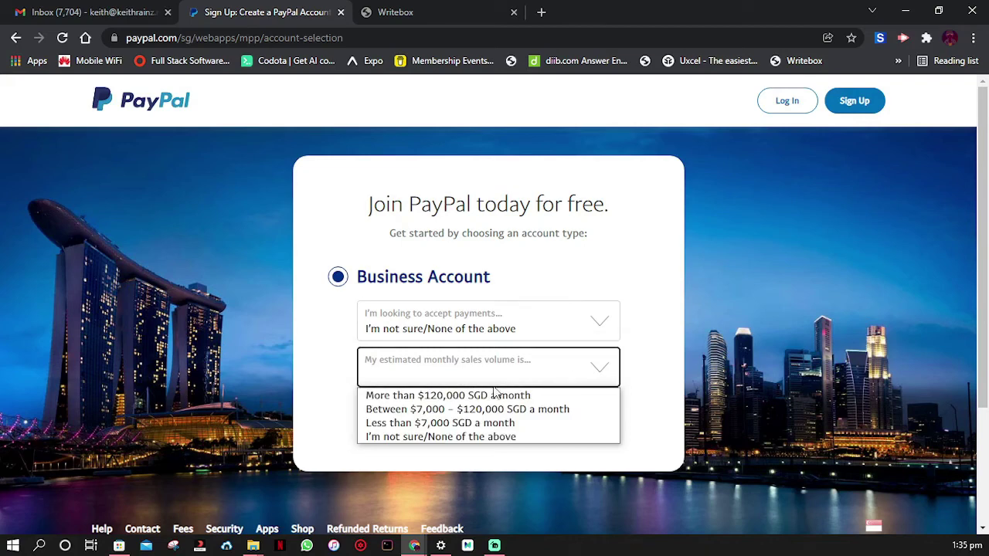
click(464, 425)
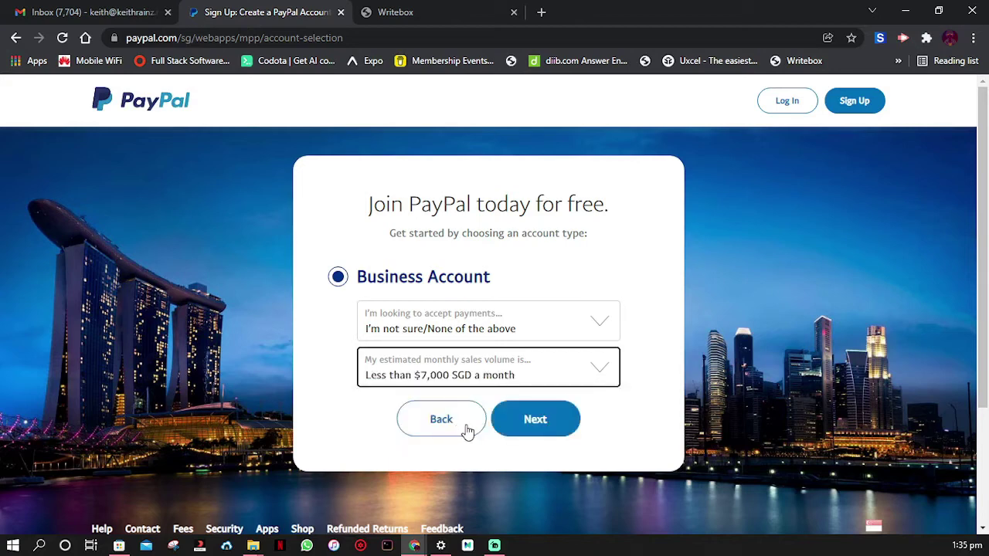
click(534, 422)
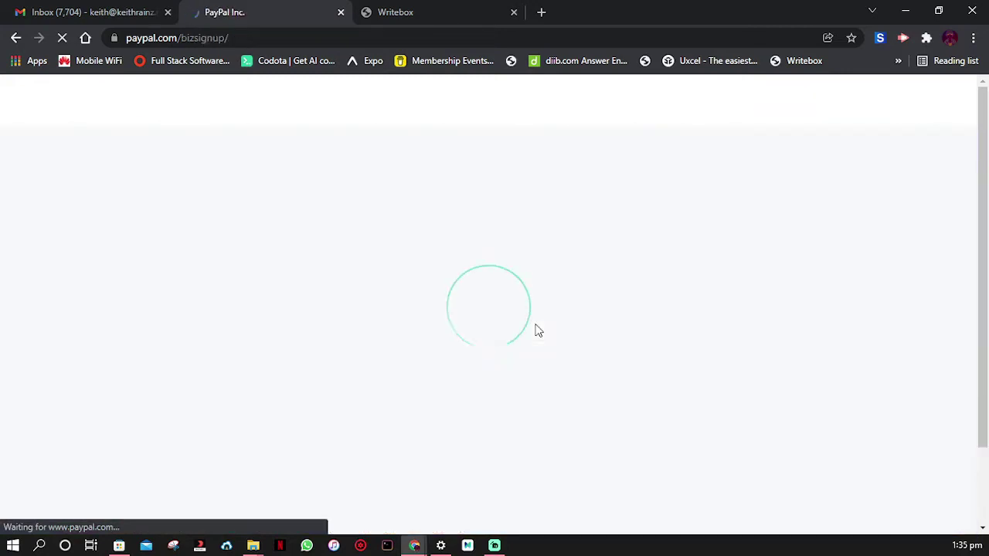
Switch the browser to full screen and submit the password.
key(F11)
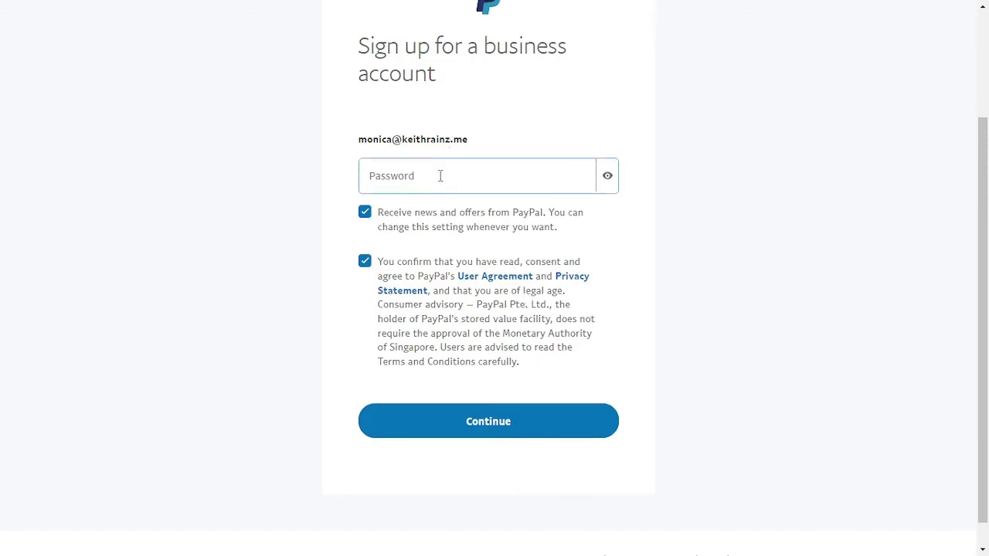
scroll(421, 232, up, 2)
click(402, 329)
key(Return)
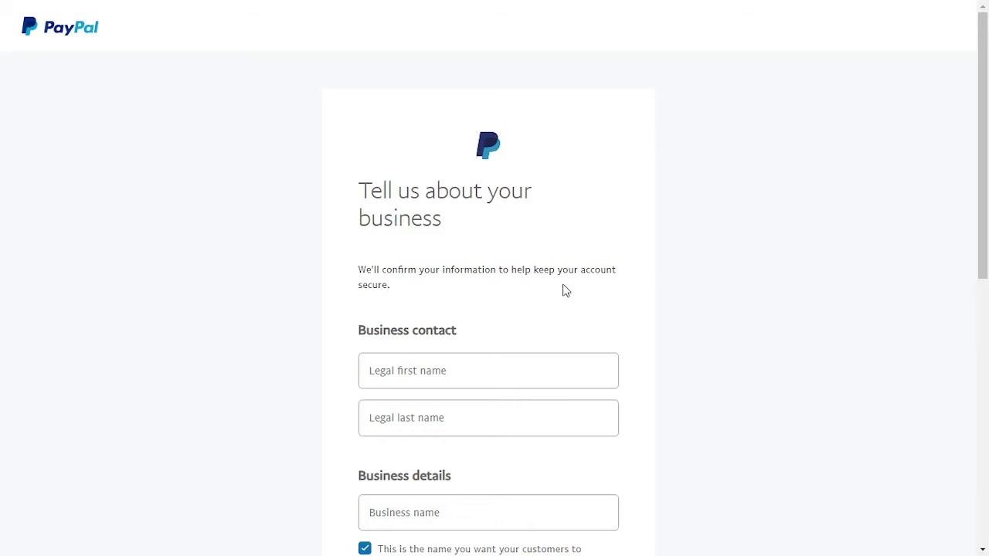
Put focus in the legal first name field on the business contact form.
scroll(474, 300, down, 1)
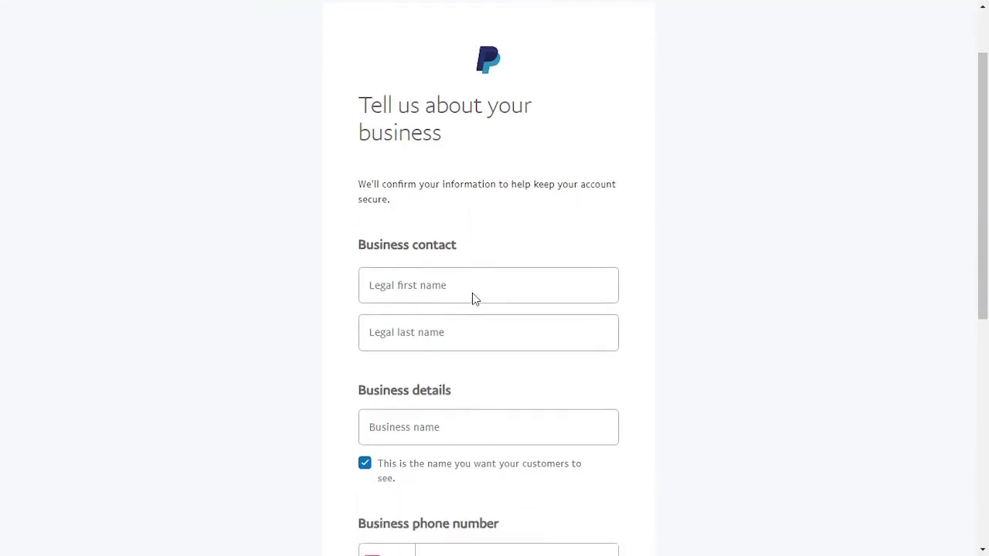
scroll(474, 300, down, 1)
click(473, 290)
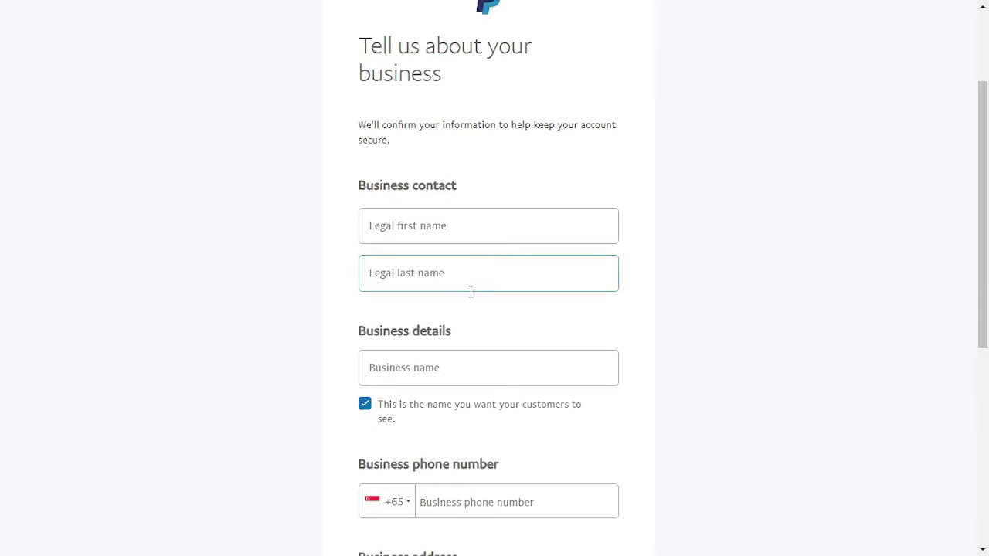
click(531, 250)
click(514, 228)
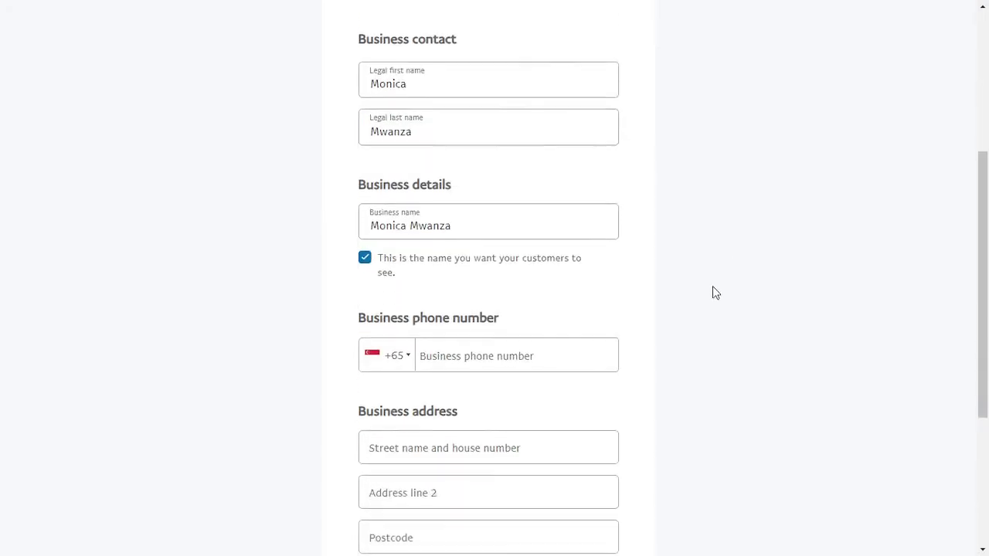
Change the phone country code from +65 to Zambia +260.
scroll(711, 300, down, 1)
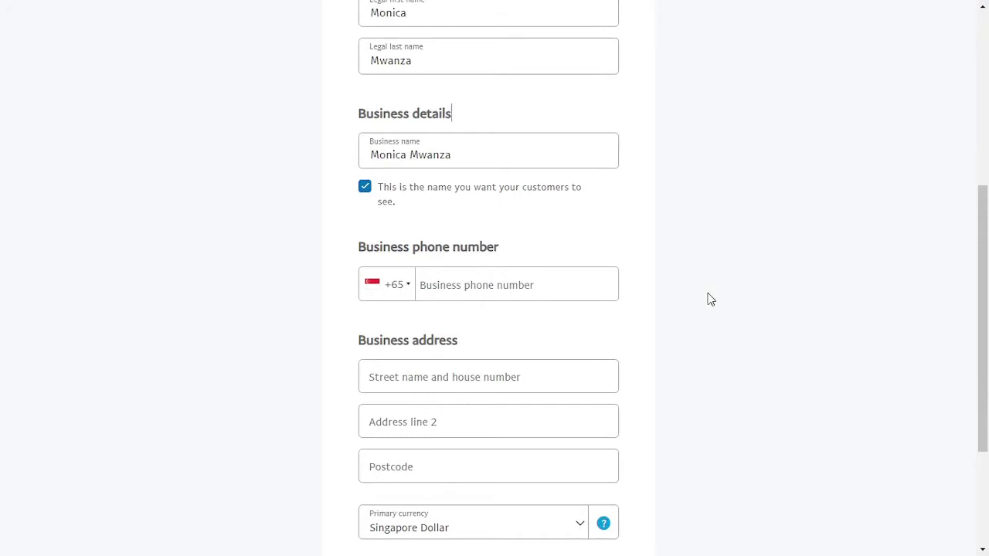
click(390, 294)
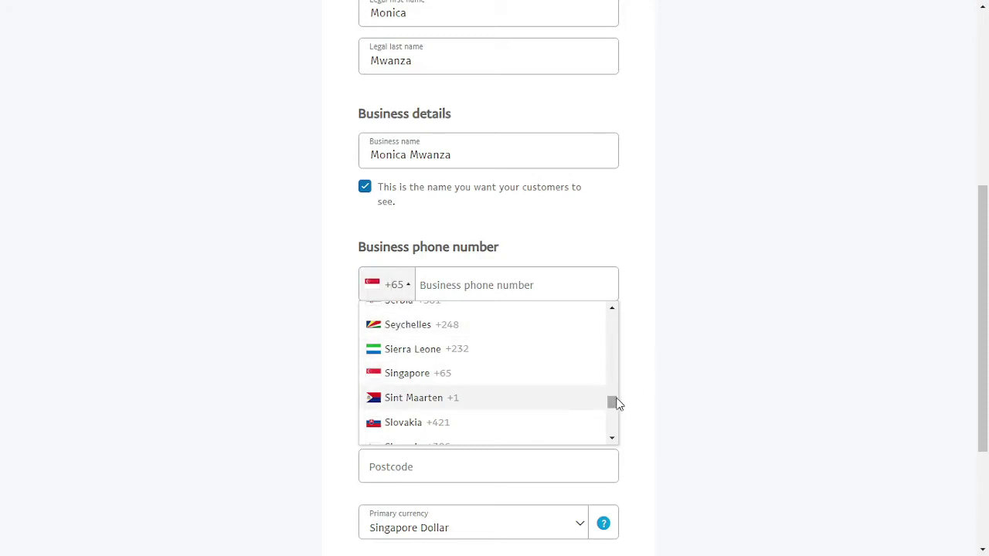
drag(618, 404, 607, 446)
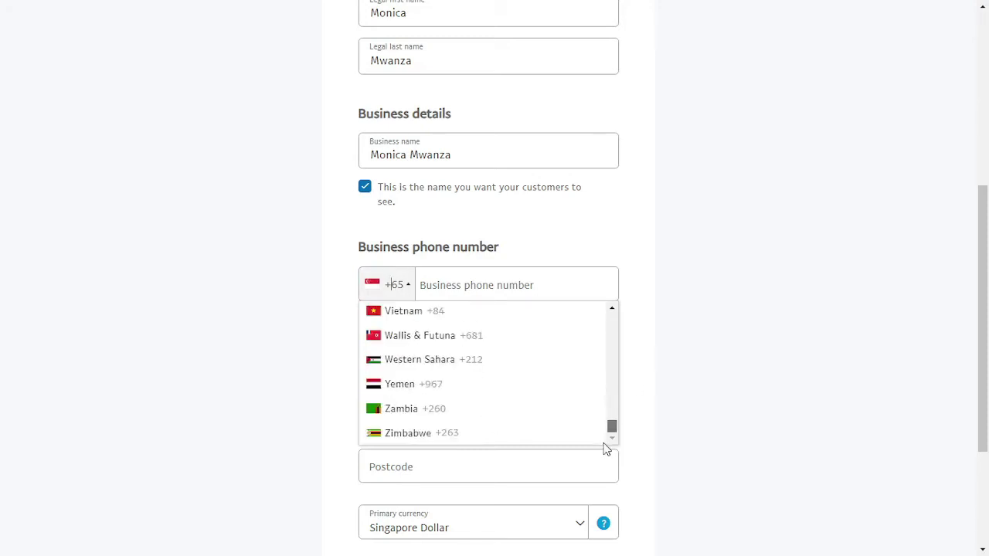
click(400, 408)
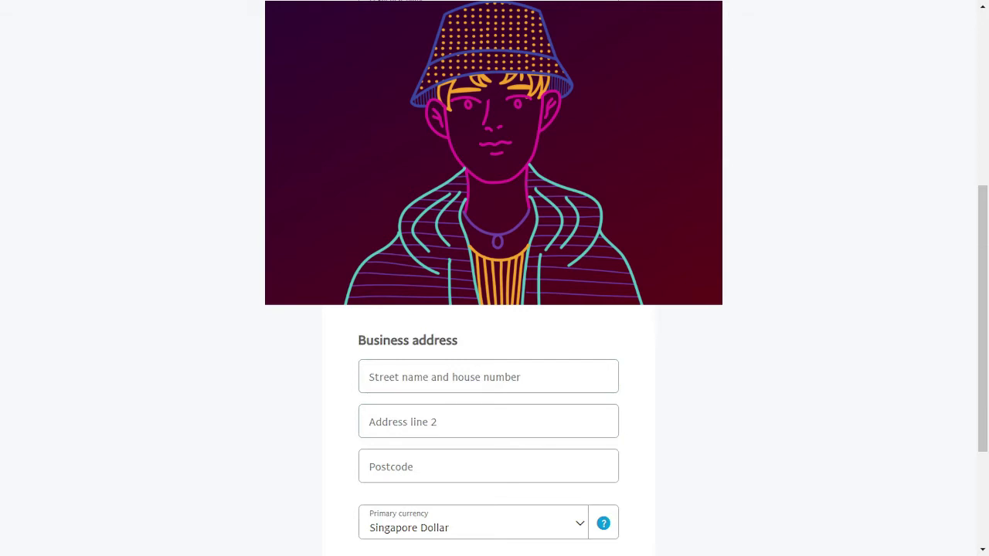
Set the primary currency to US Dollar and leave full screen.
scroll(488, 433, down, 2)
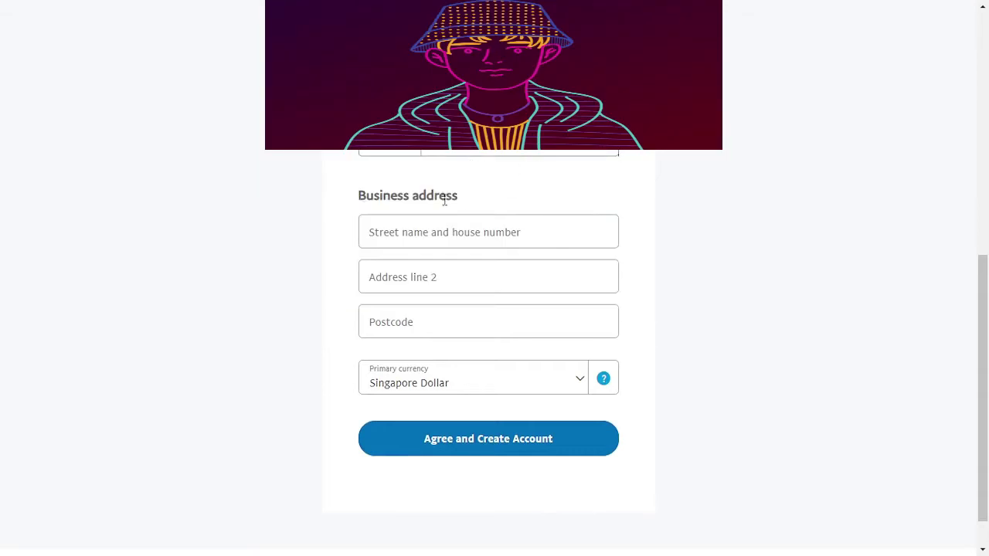
scroll(402, 217, down, 1)
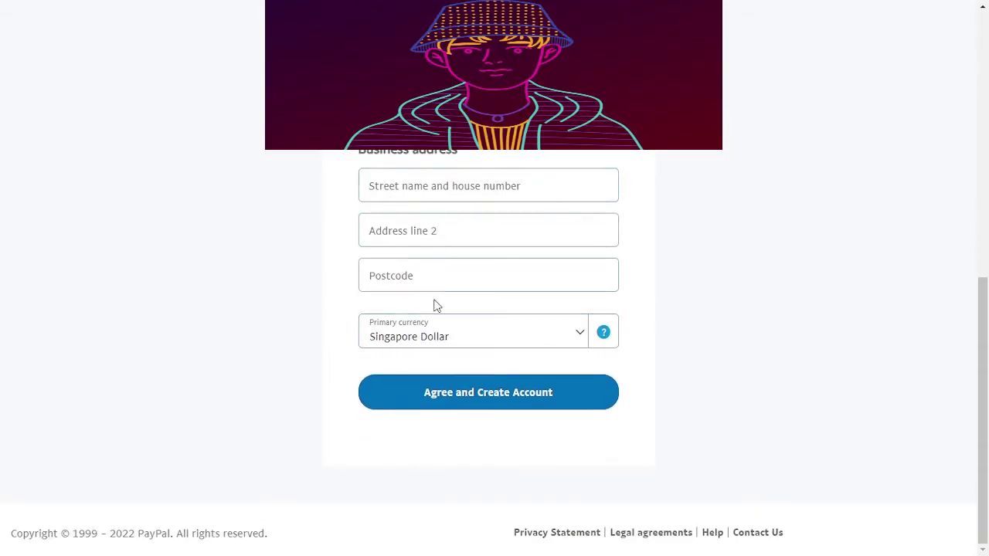
click(577, 335)
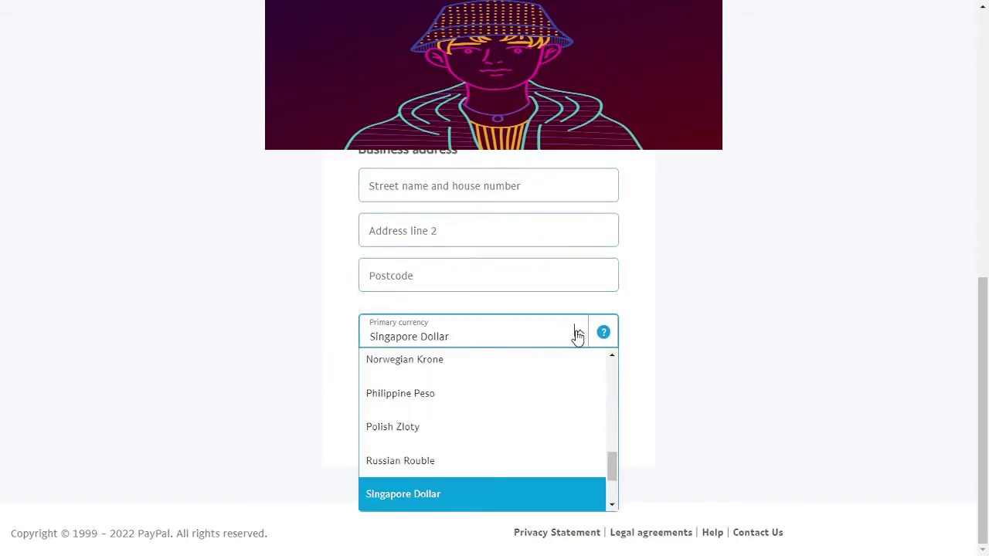
click(577, 337)
click(578, 337)
scroll(512, 405, down, 2)
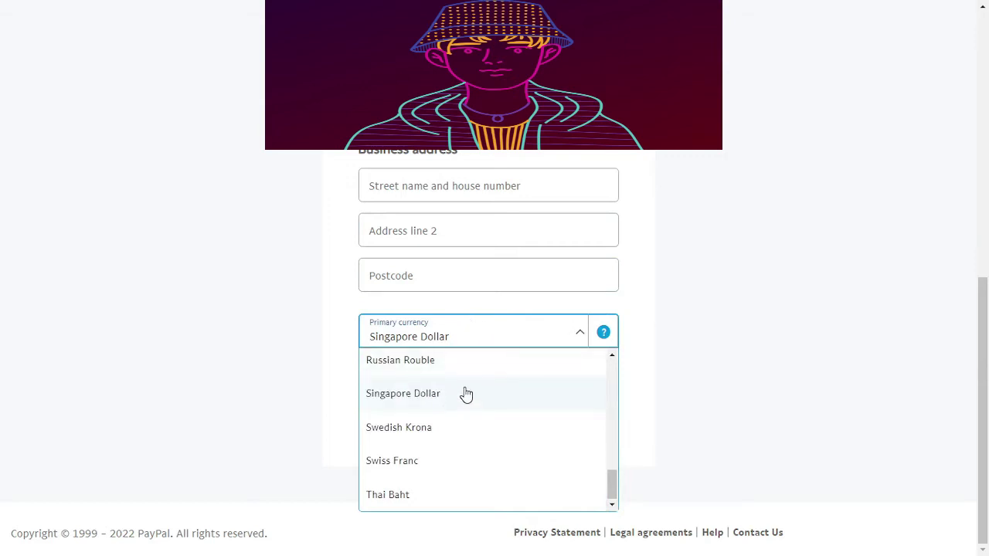
scroll(464, 394, up, 5)
scroll(462, 391, up, 3)
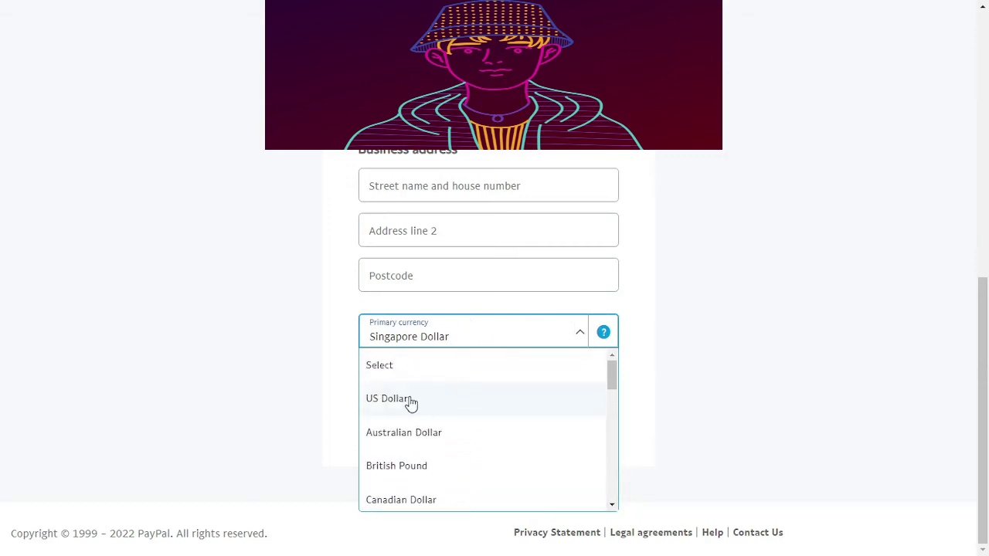
click(411, 403)
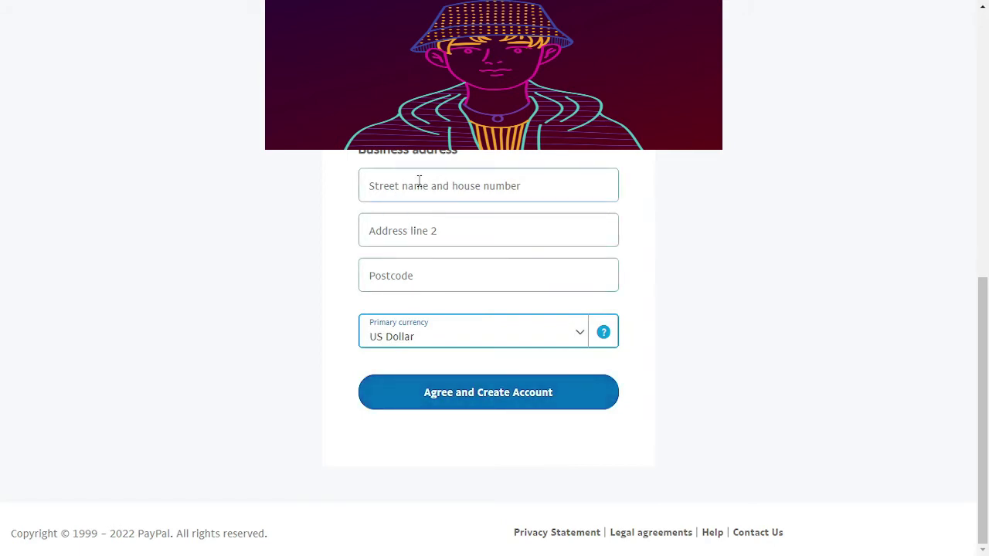
click(706, 202)
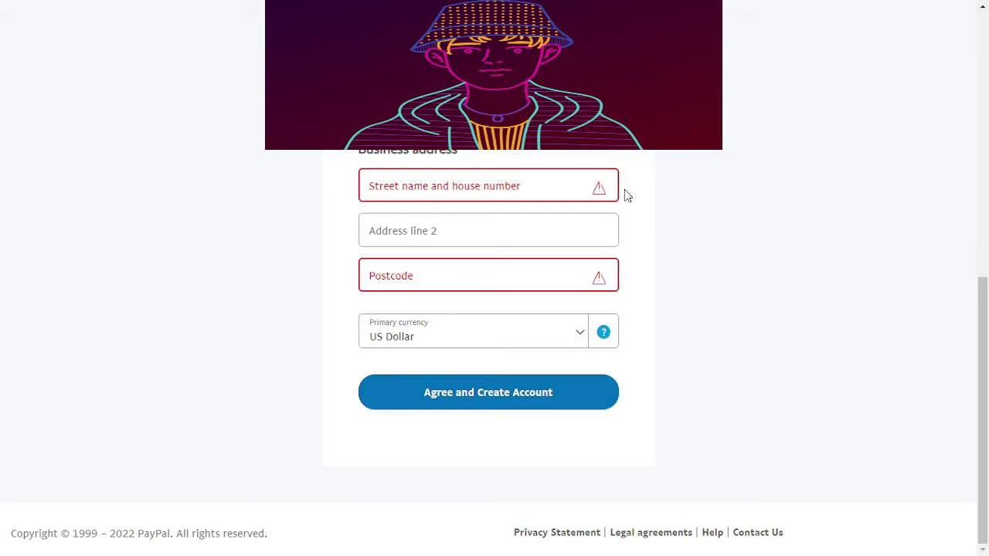
key(F11)
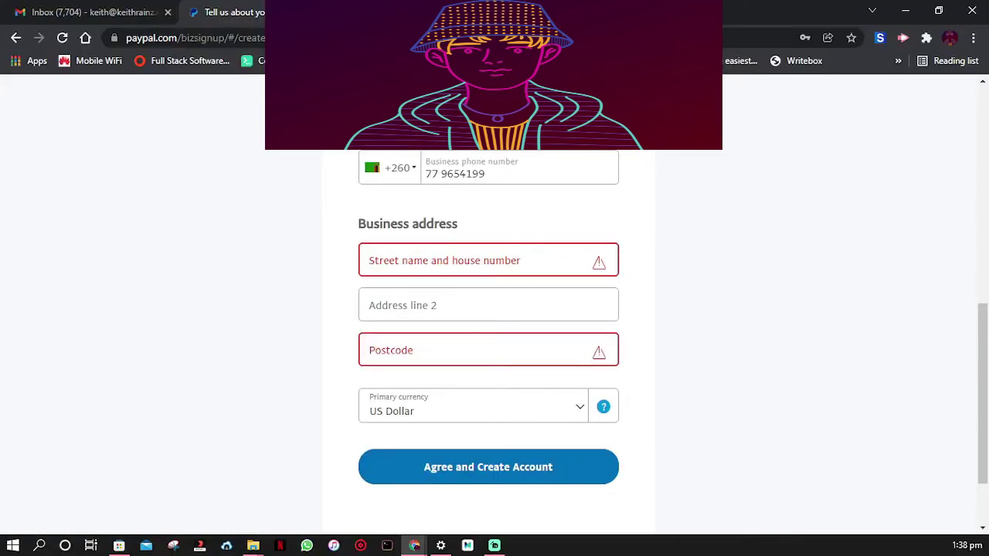
In a new tab, search Google for 'singapore fake address generator'.
click(542, 18)
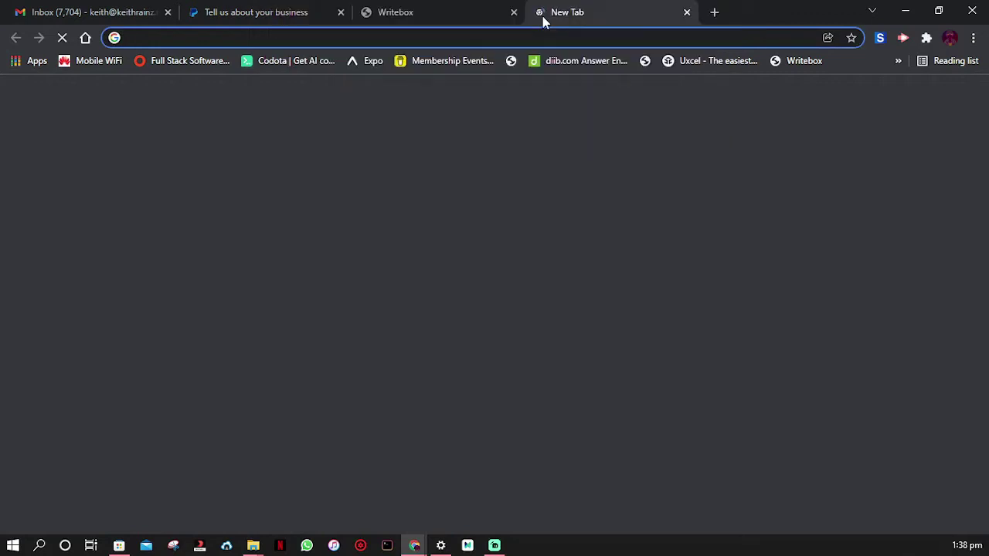
text(singapor)
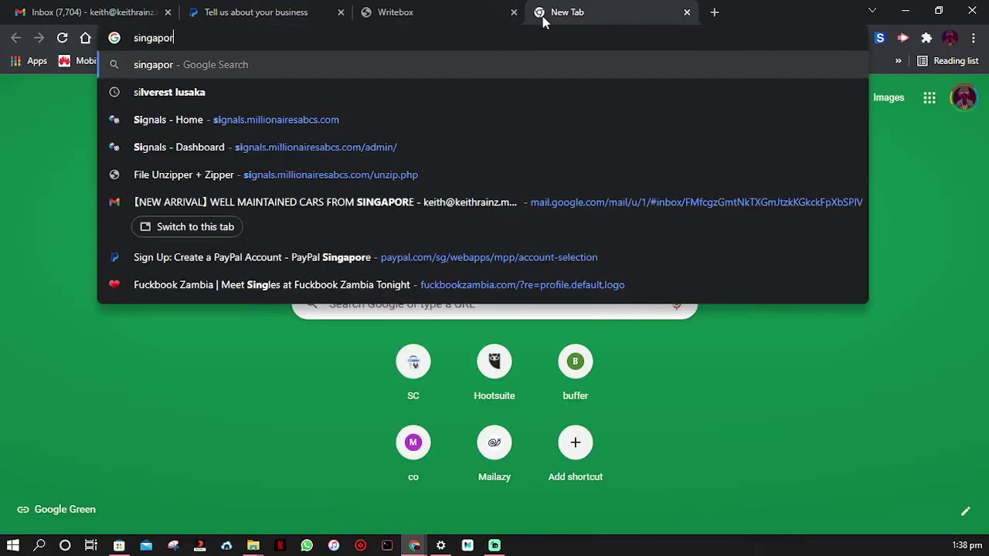
text(e f)
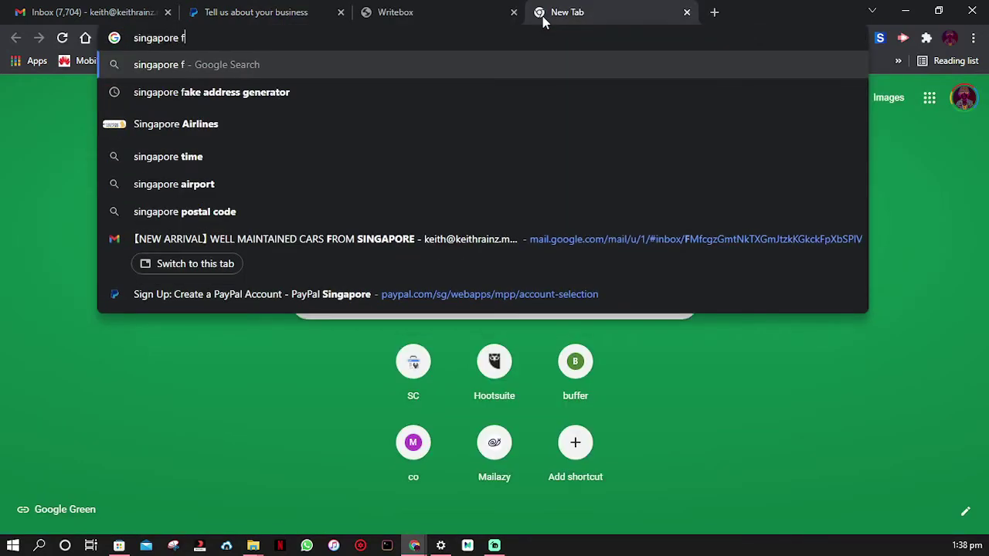
text(ake ad)
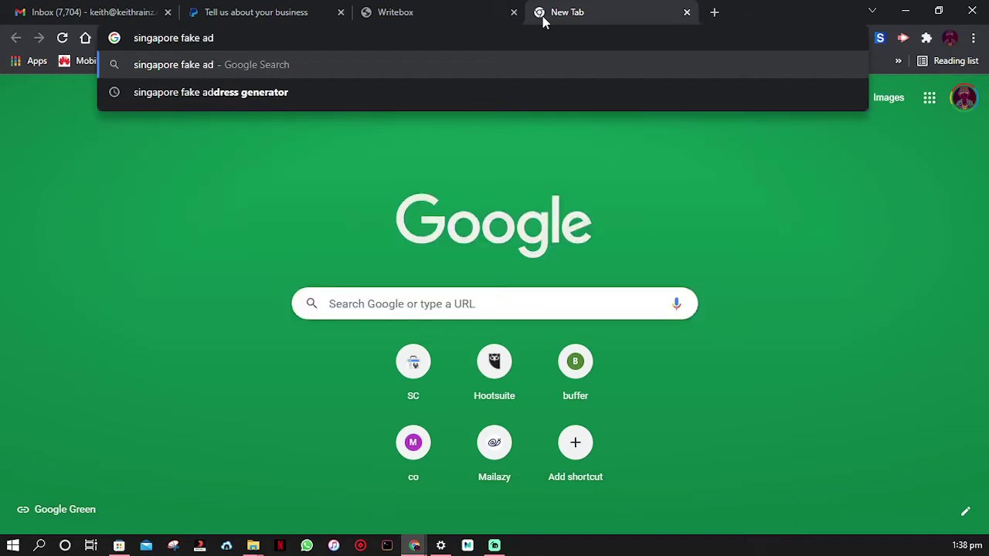
click(194, 91)
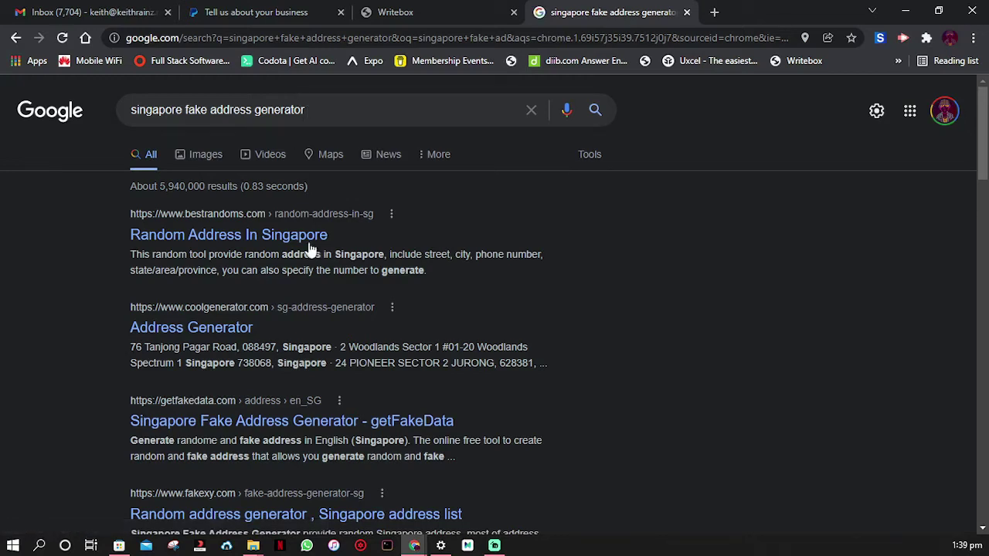
scroll(658, 300, down, 2)
scroll(659, 300, down, 3)
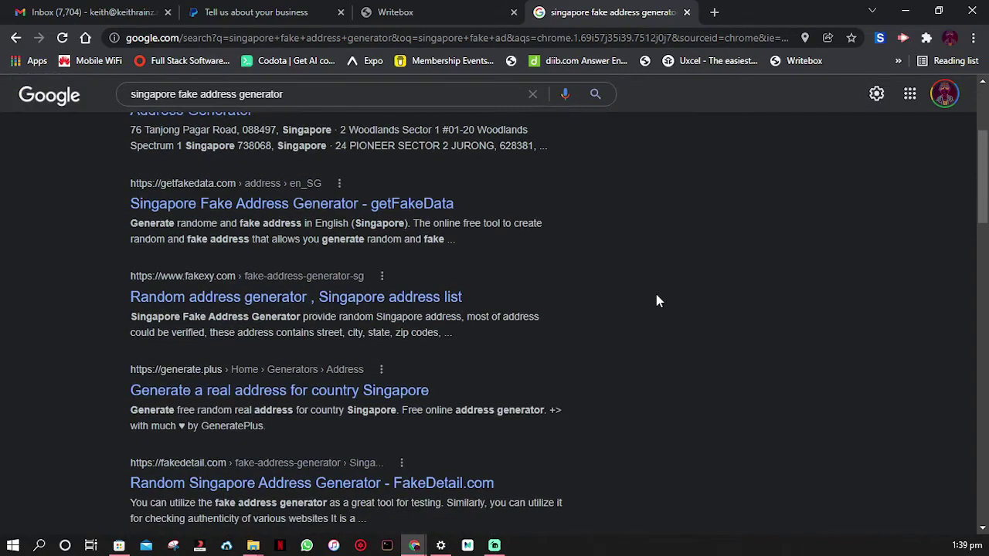
scroll(654, 304, down, 3)
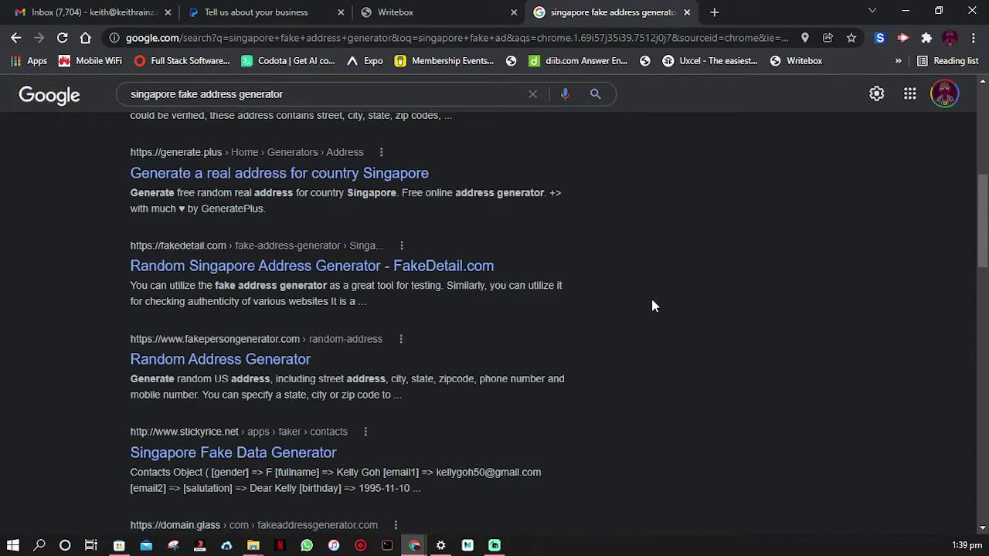
scroll(652, 300, up, 6)
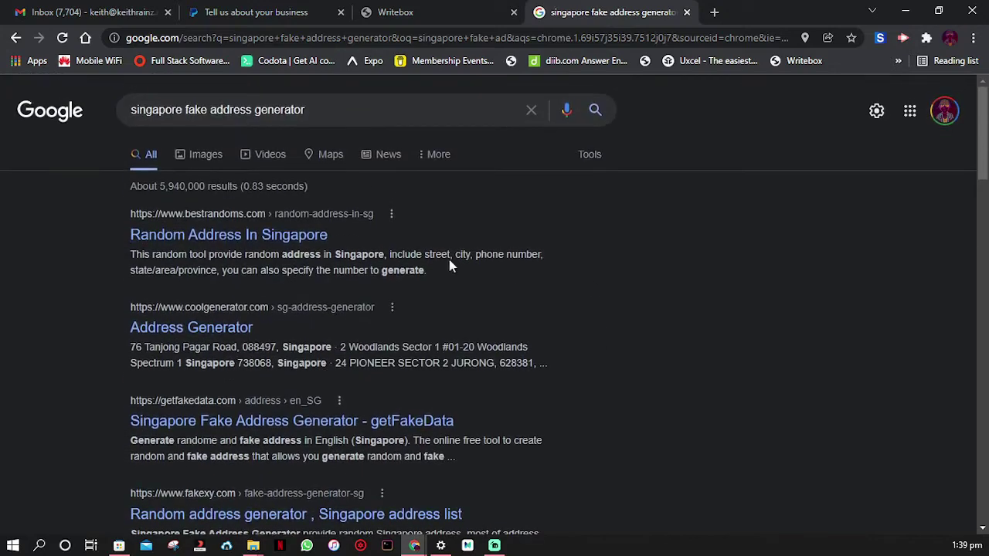
Open the Random Address In Singapore site and paste a street address into PayPal's form.
click(250, 237)
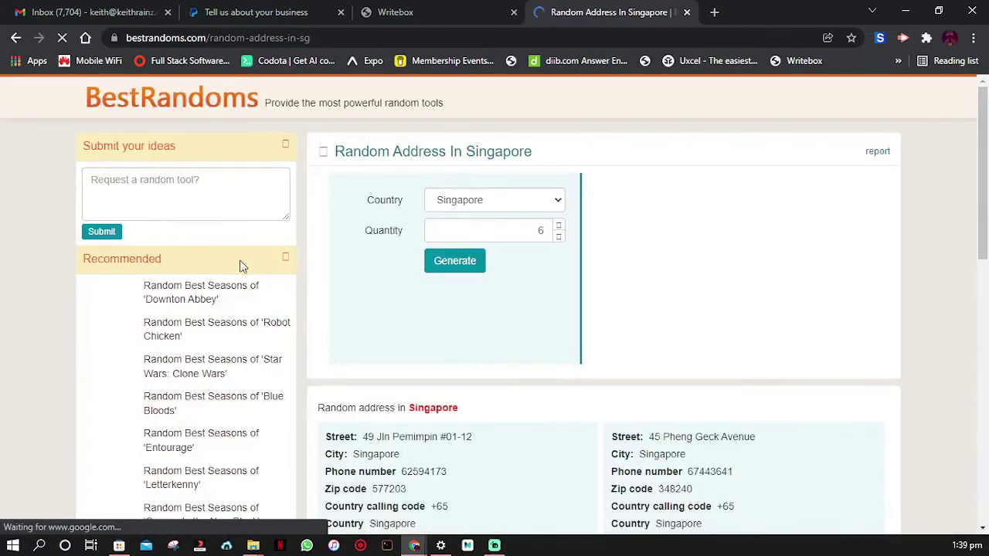
scroll(503, 280, down, 5)
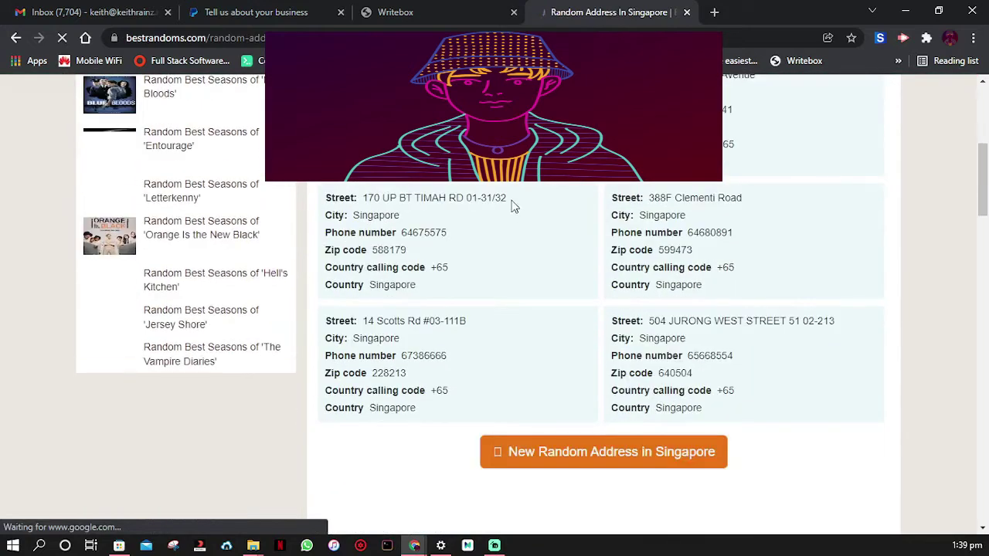
drag(560, 9, 373, 7)
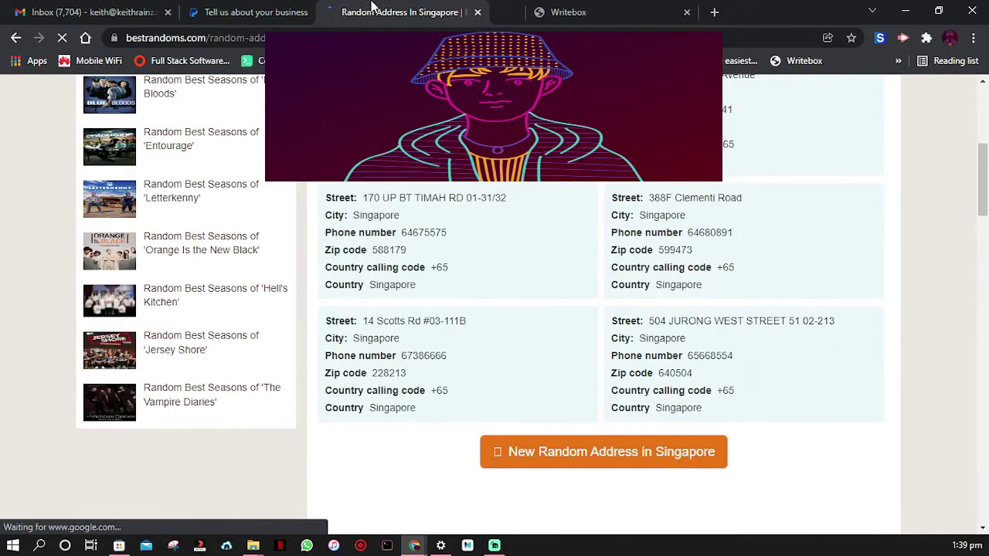
key(ctrl+shift+Tab)
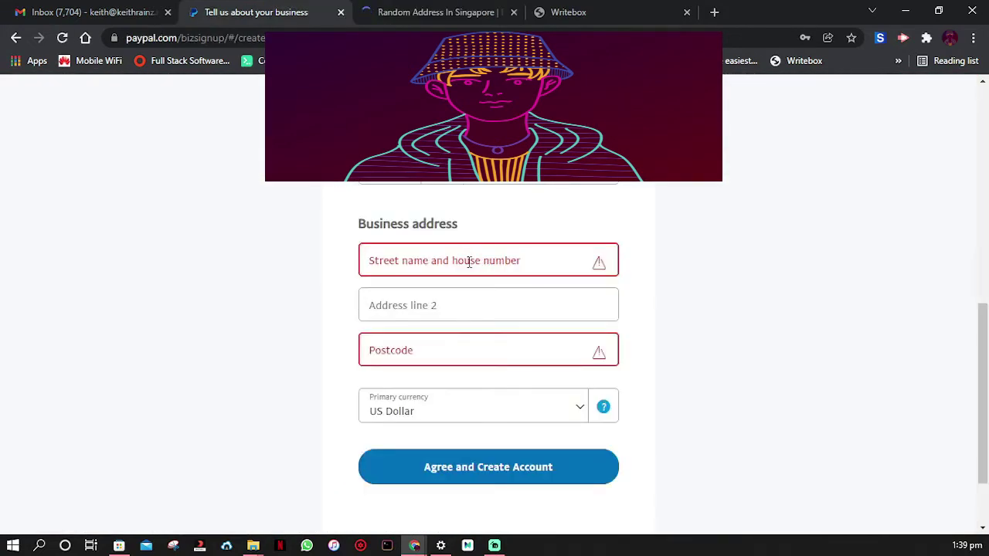
click(458, 9)
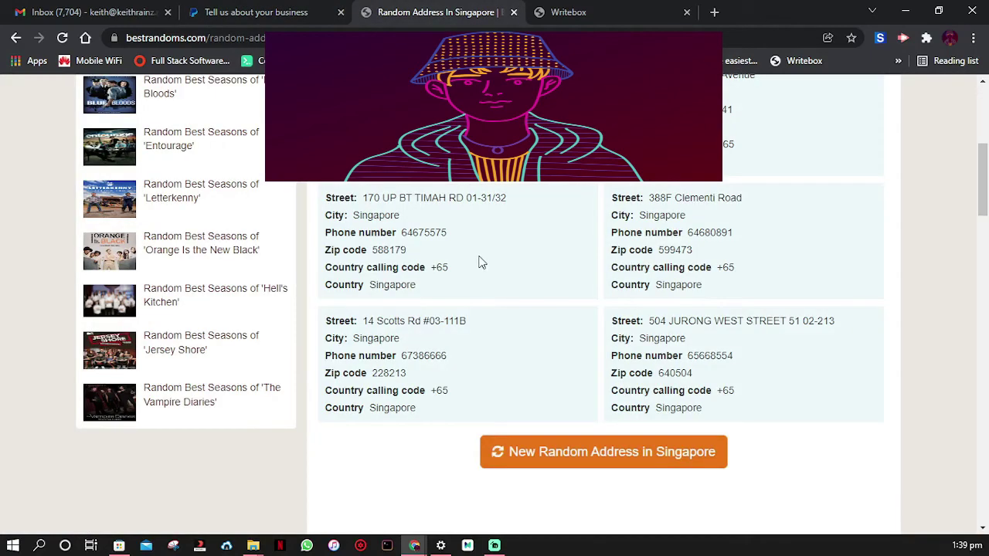
scroll(479, 262, up, 1)
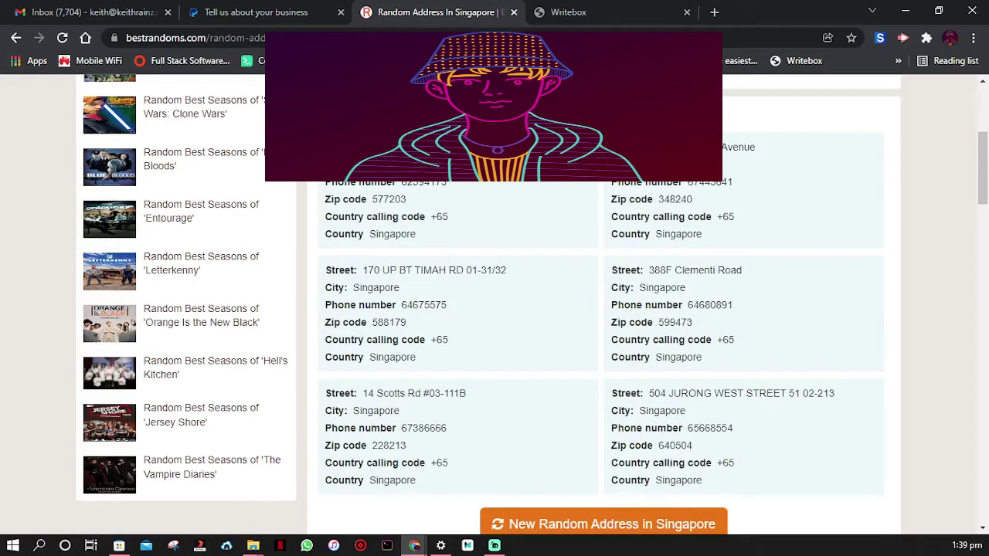
click(278, 12)
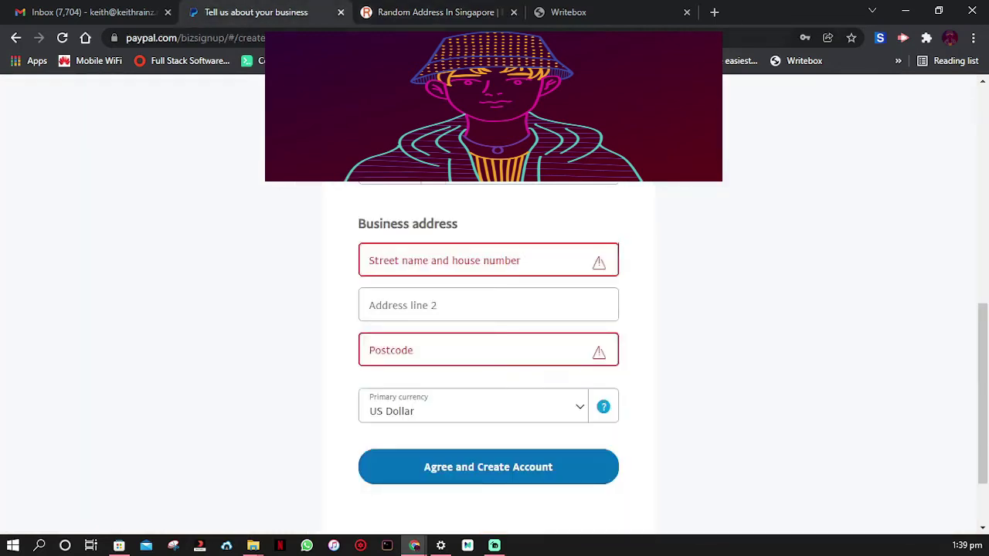
text(49 Jln Pemimpin #01-12)
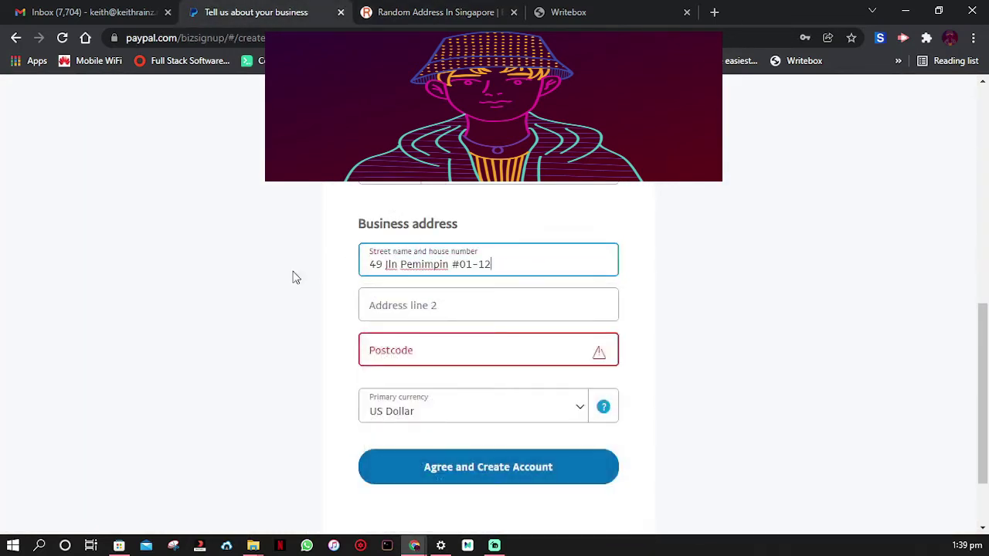
Copy the generated zip code into PayPal's Postcode field.
click(424, 11)
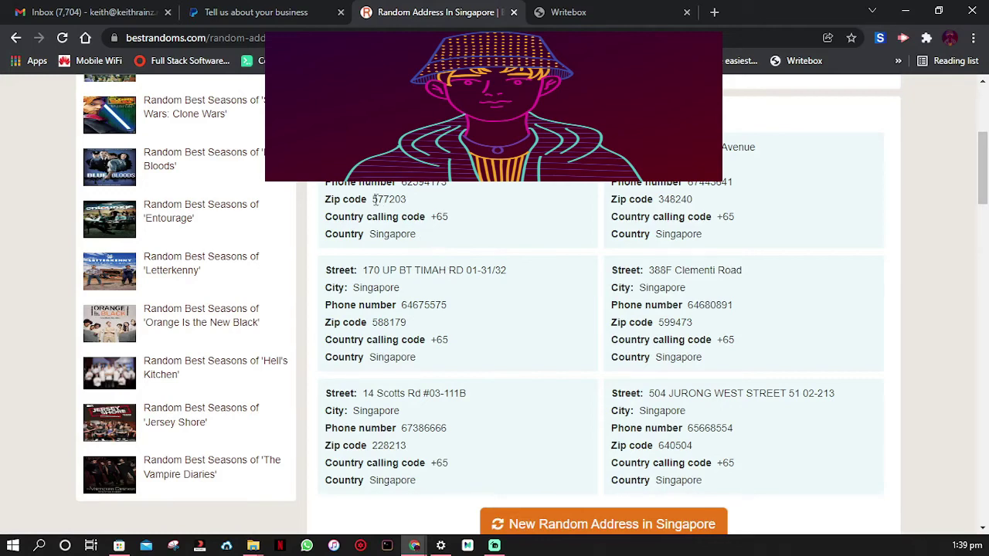
drag(372, 200, 407, 199)
key(ctrl+c)
click(258, 10)
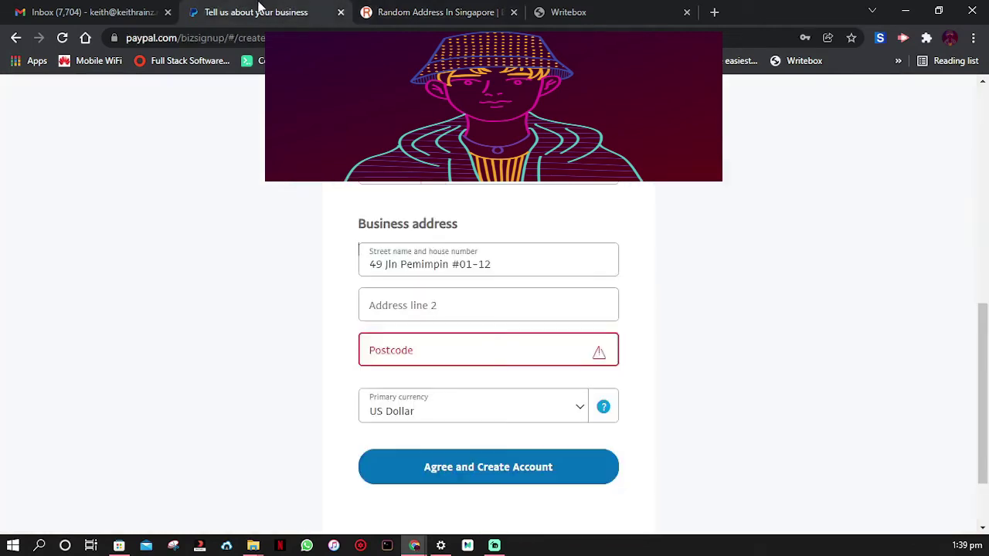
click(423, 353)
key(ctrl+v)
Check the business address and agree to create the account.
click(418, 9)
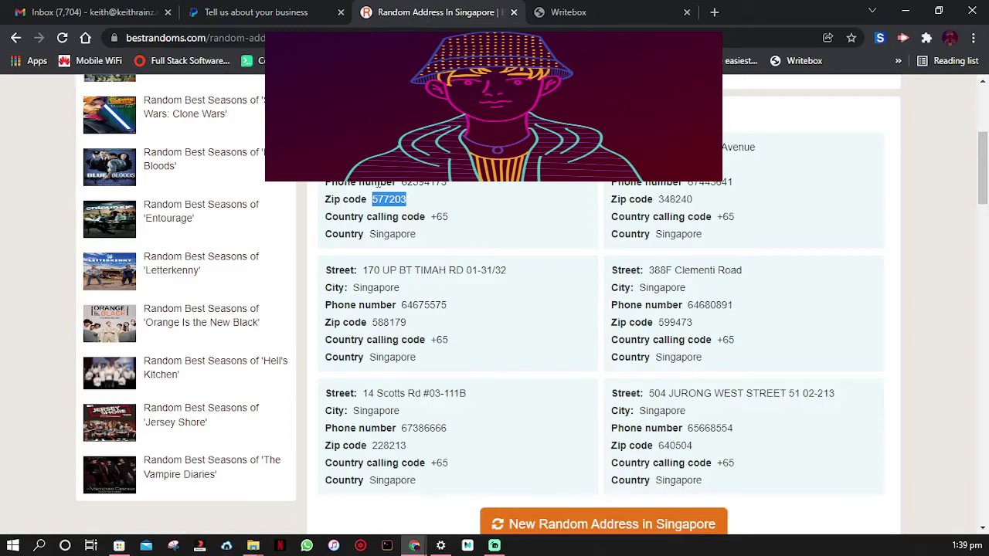
click(254, 10)
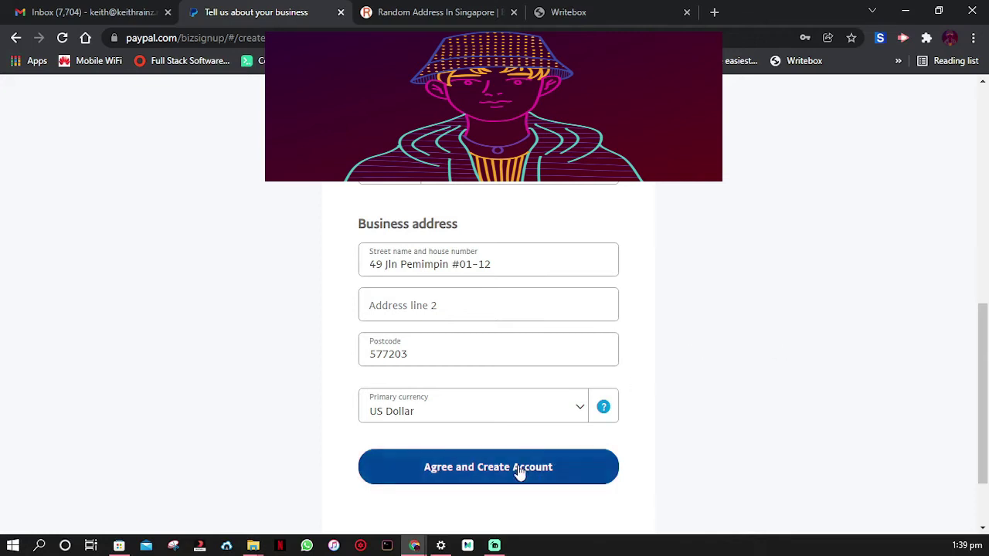
click(483, 473)
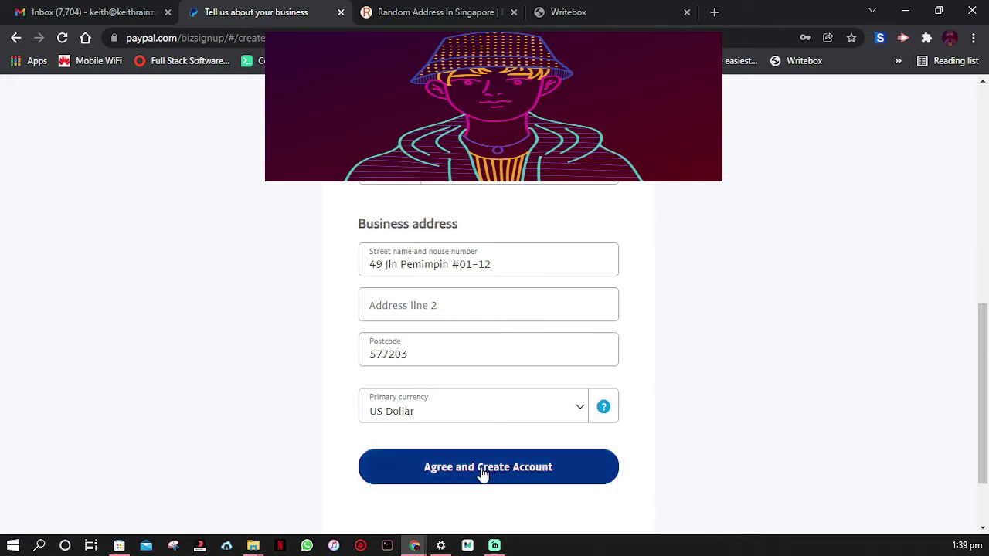
click(481, 468)
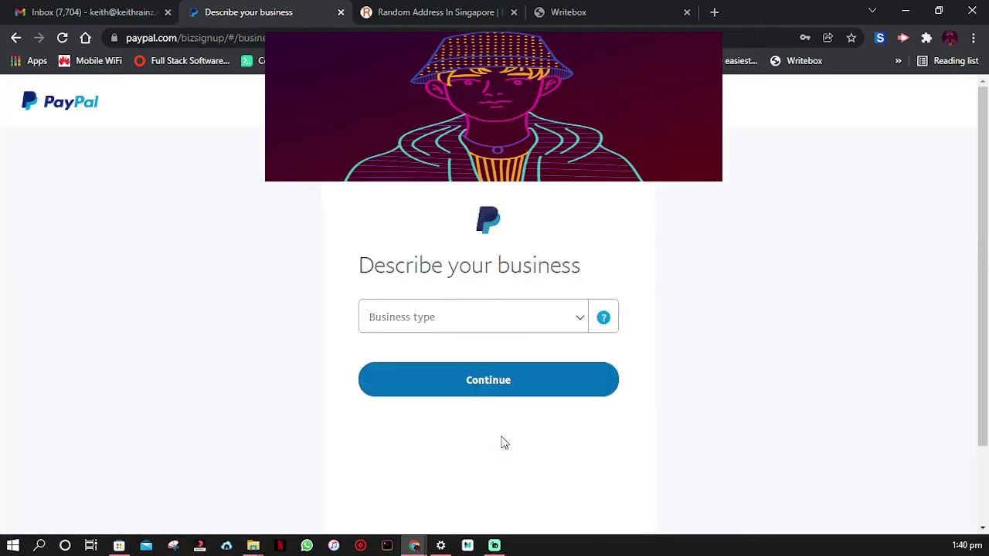
Switch the page to full screen and set the business type to Individual/Sole Proprietorship.
key(F11)
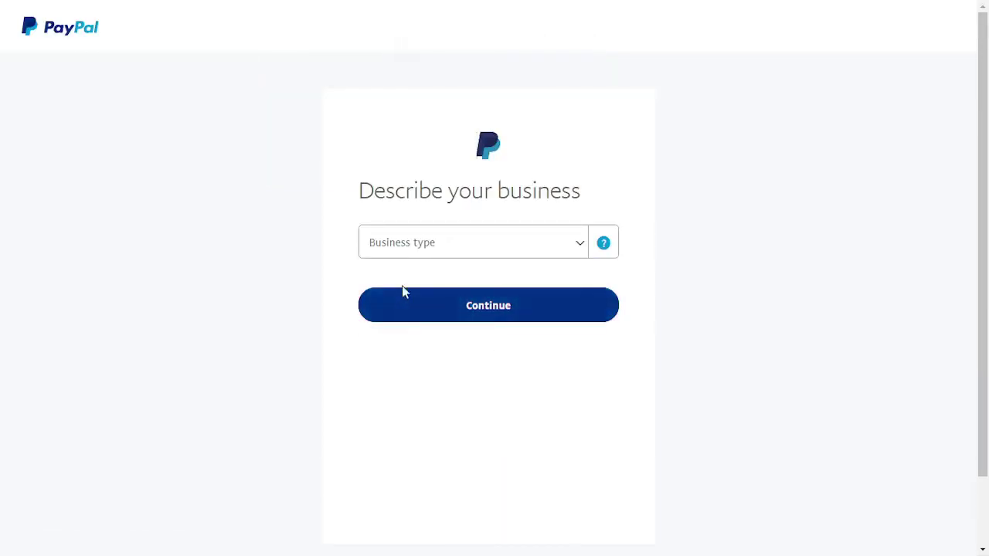
click(472, 256)
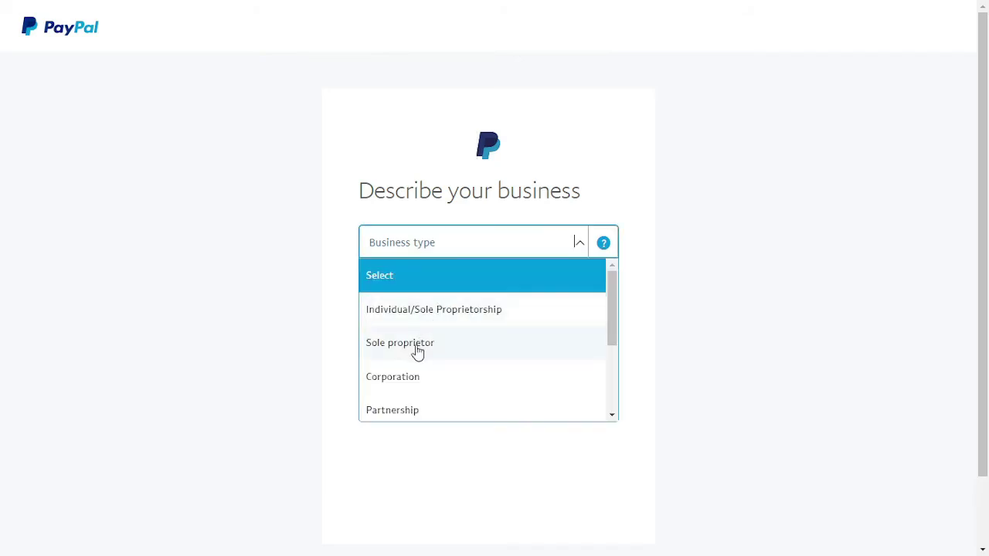
click(488, 311)
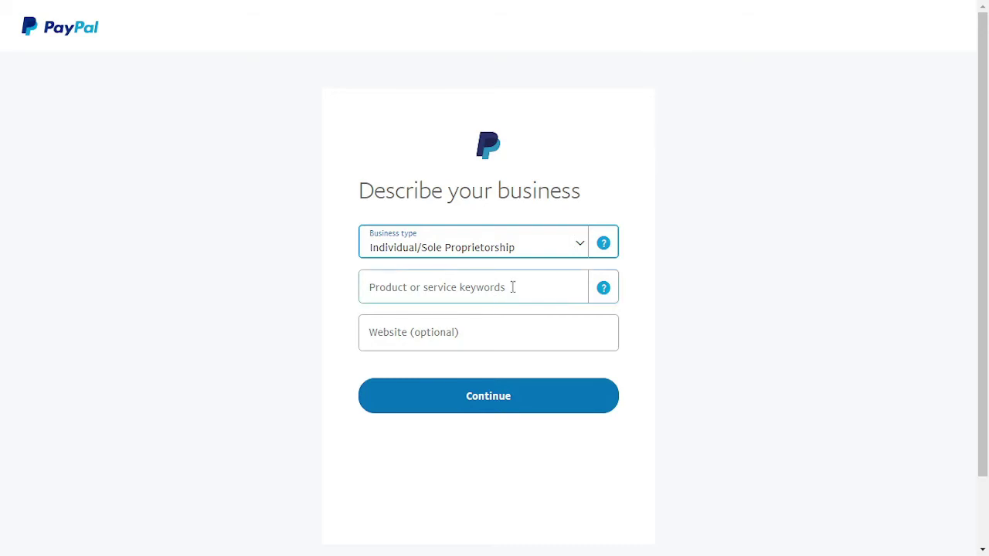
Search product keywords for 'content', choose Business Services, and continue with the website left blank.
click(515, 285)
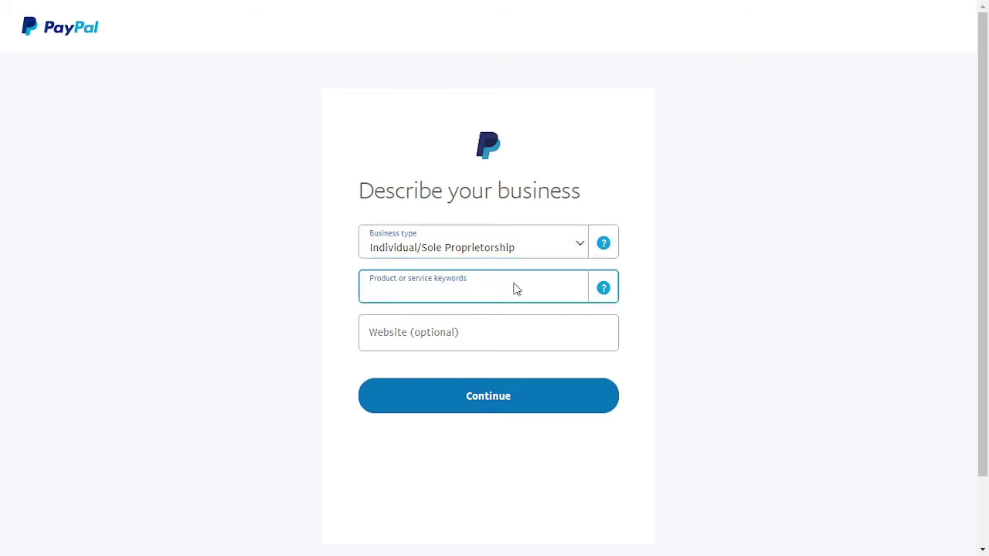
text(free)
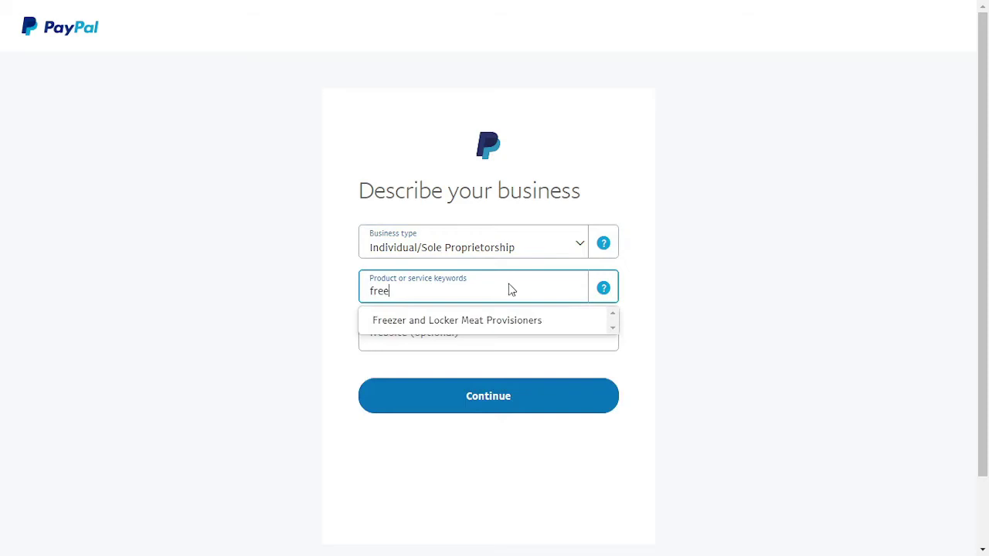
key(BackSpace)
key(BackSpace)
key(BackSpace)
key(BackSpace)
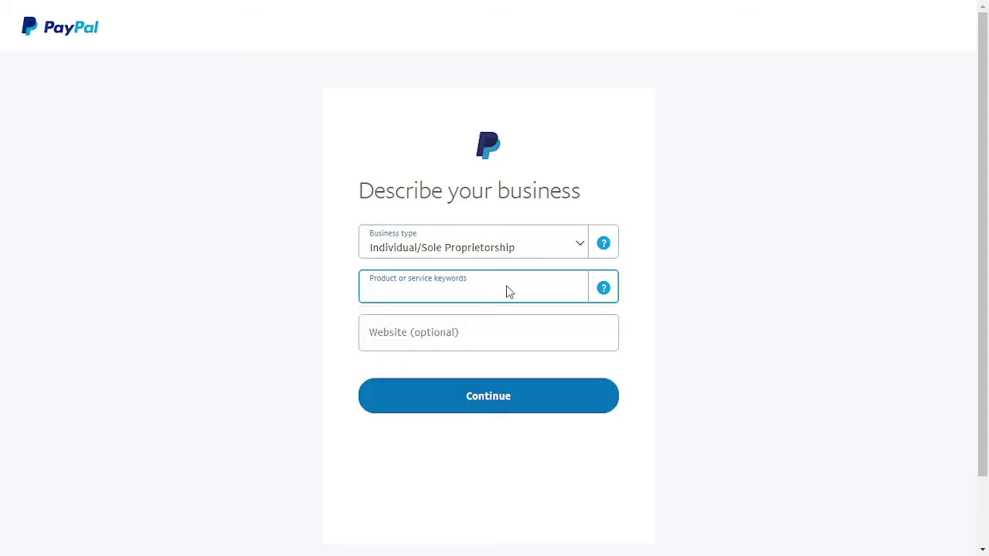
text(cont)
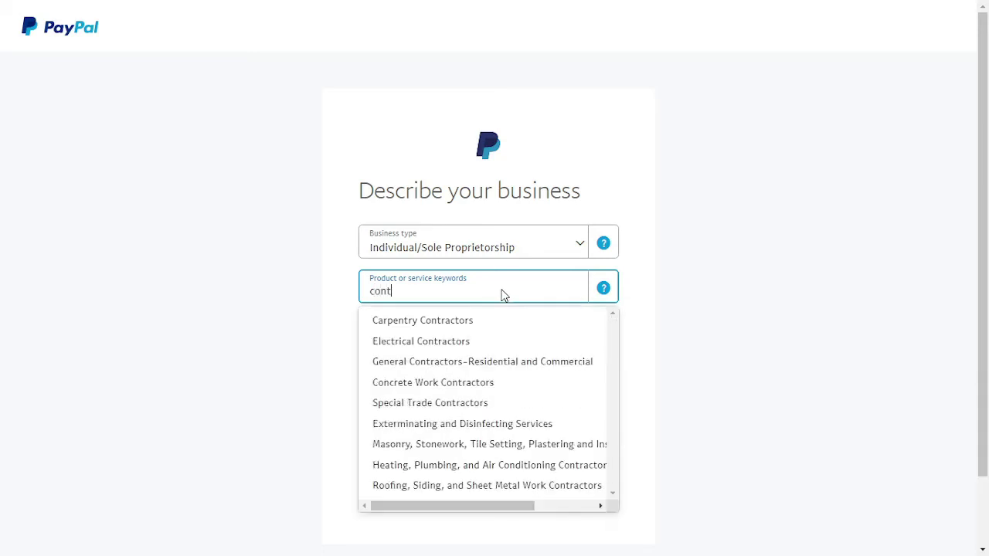
text(r)
key(BackSpace)
text(ent)
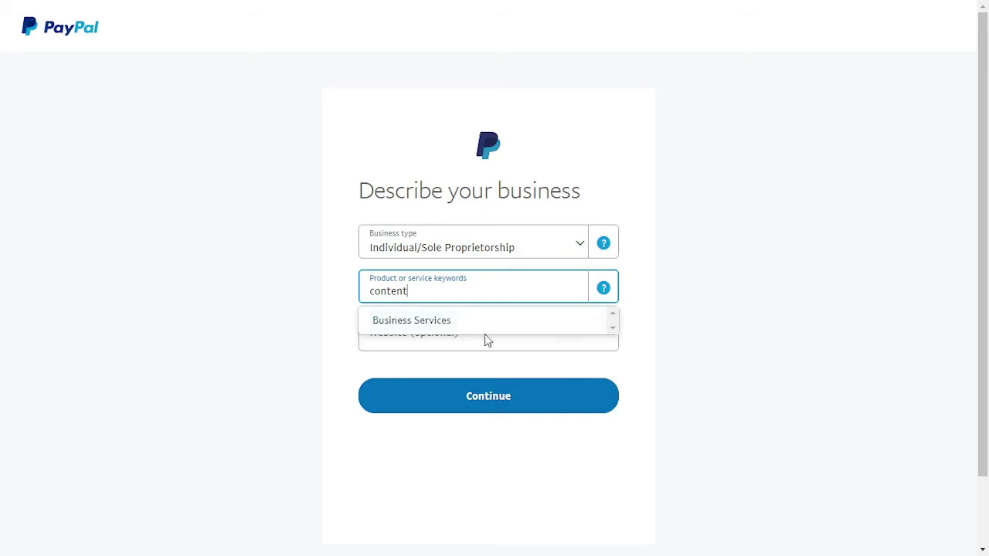
click(454, 323)
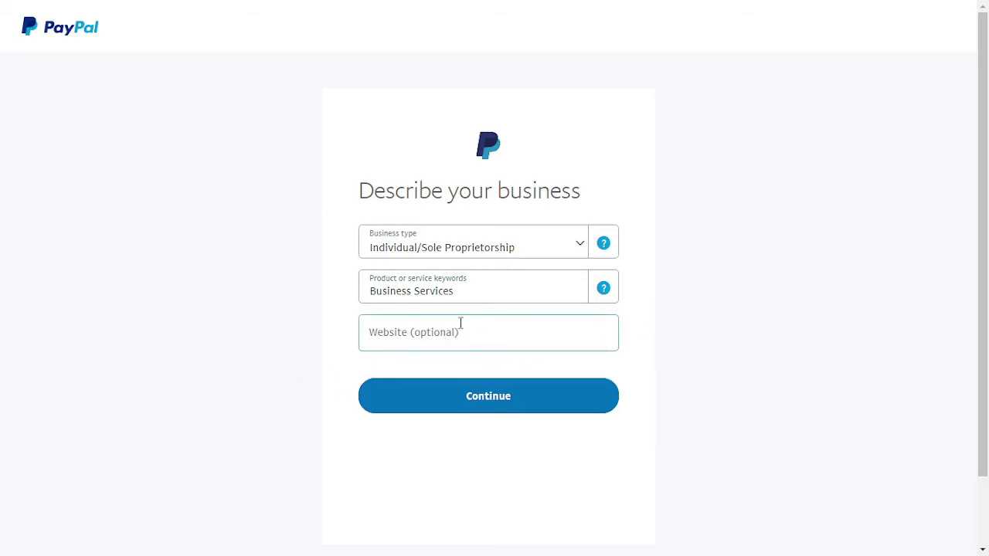
click(479, 398)
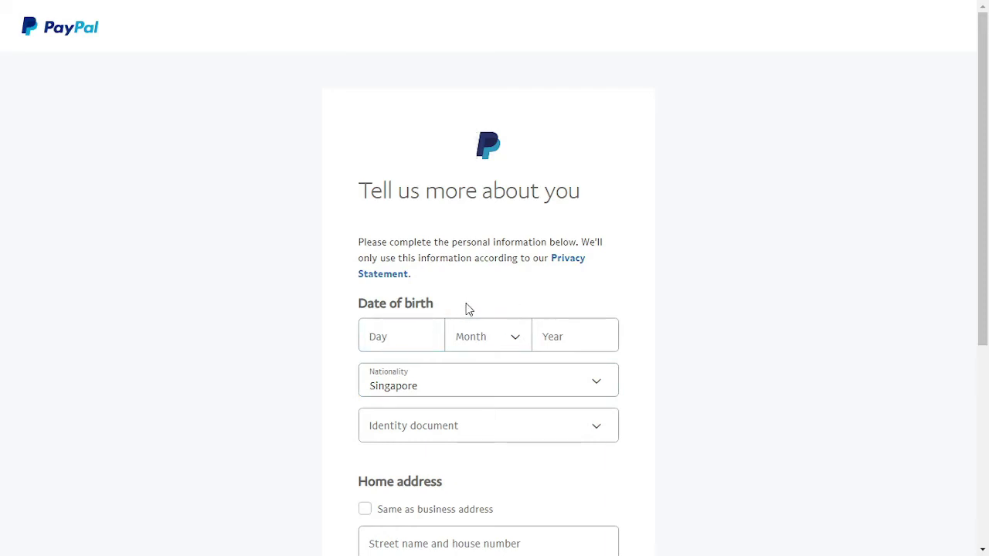
Enter the date of birth and set nationality to Zambia.
scroll(464, 311, down, 2)
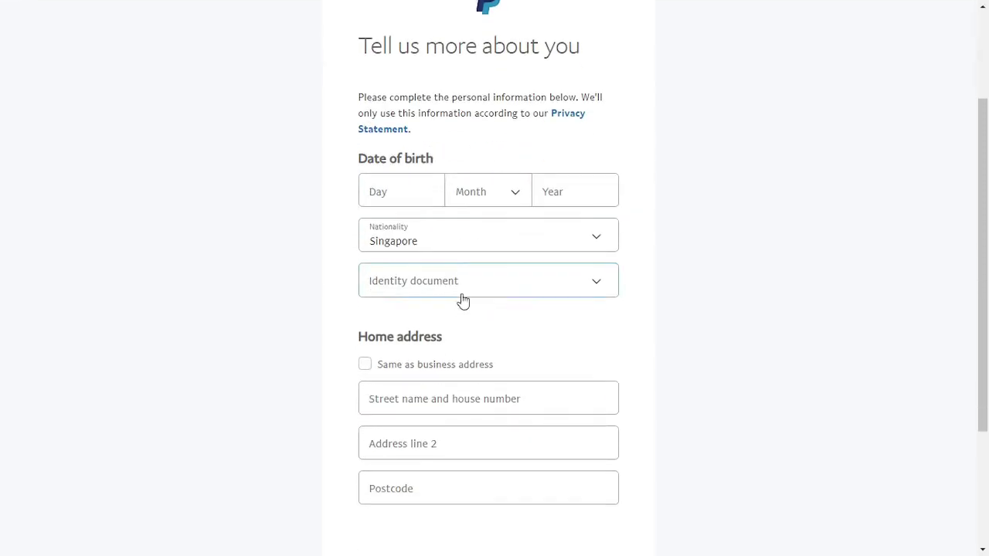
click(393, 196)
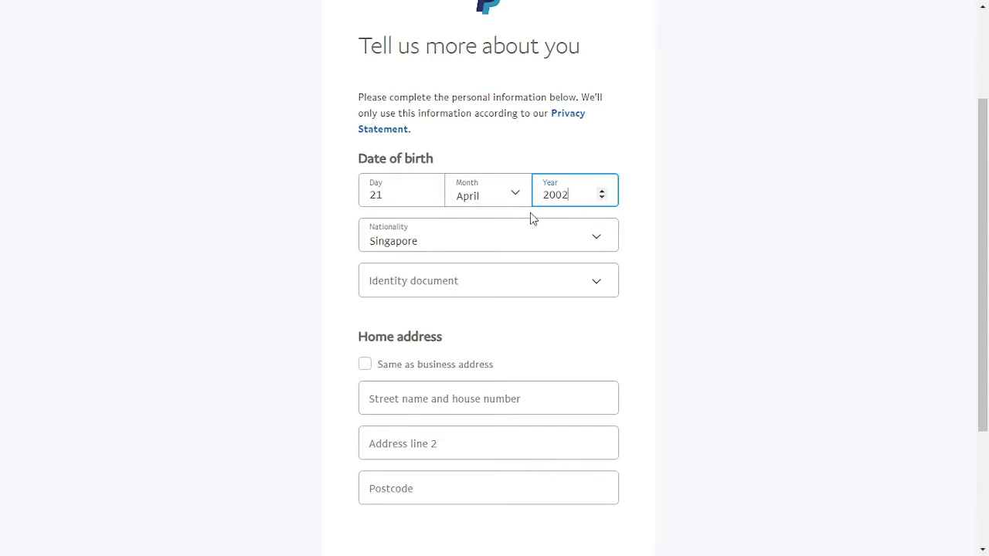
click(554, 247)
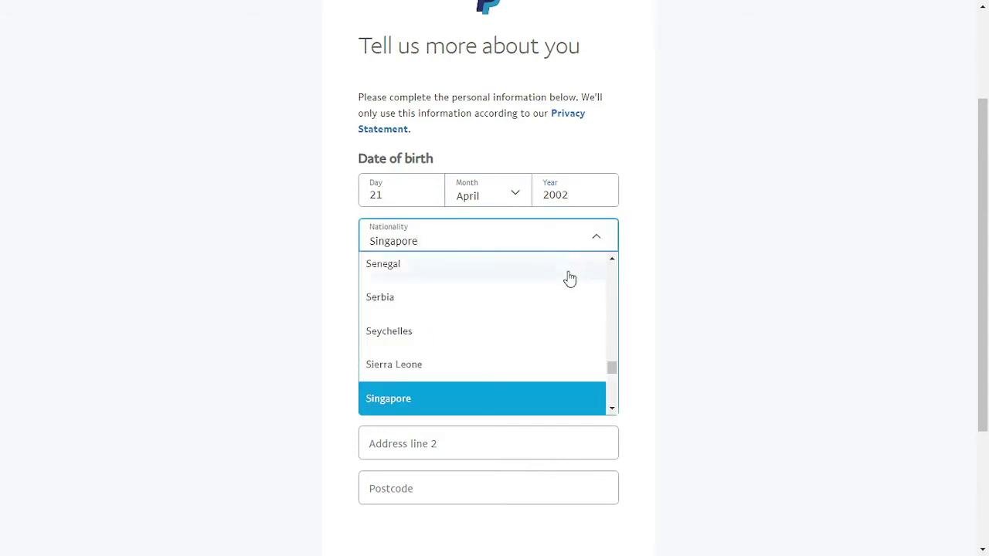
click(591, 233)
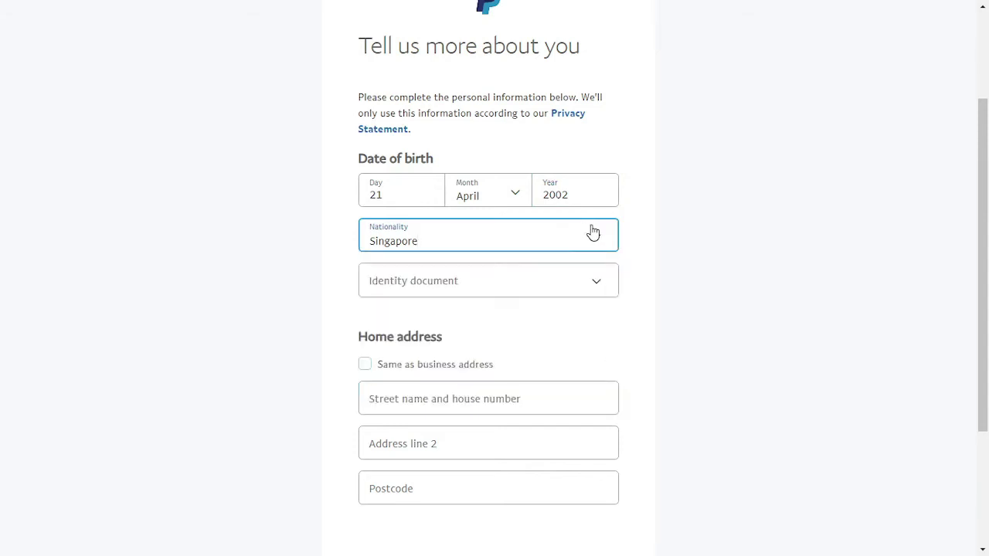
click(593, 233)
scroll(547, 324, down, 18)
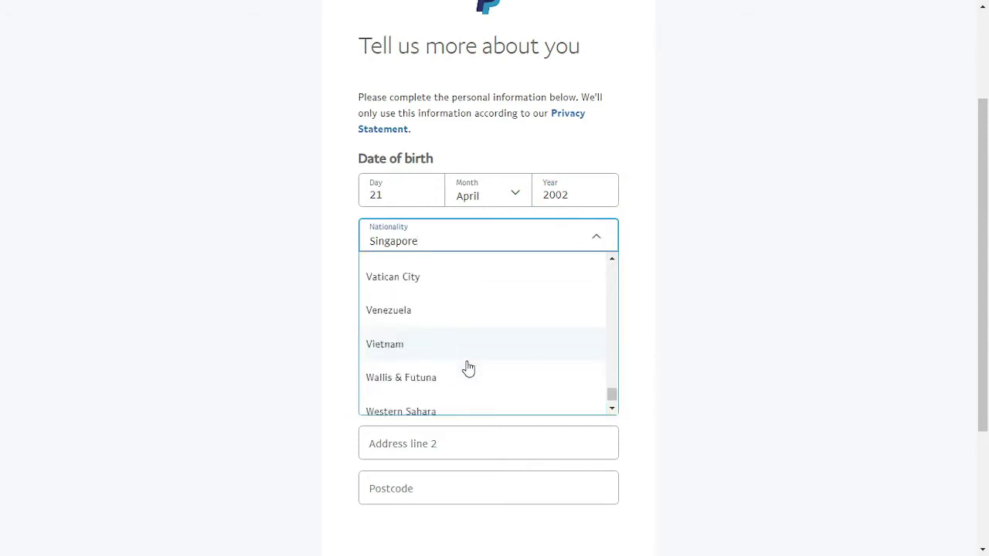
scroll(468, 368, down, 5)
click(397, 188)
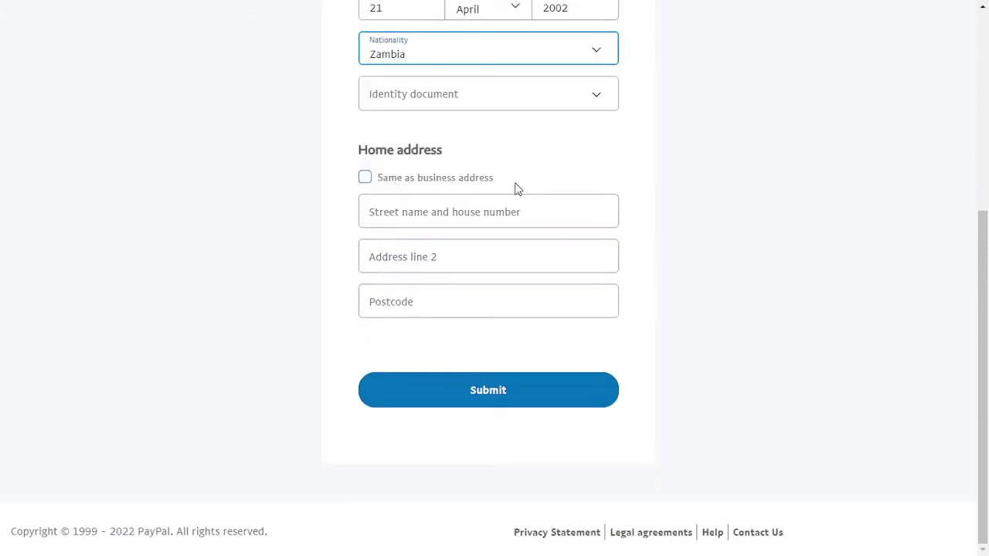
Choose National ID as the identity document and enter its number.
scroll(762, 201, up, 2)
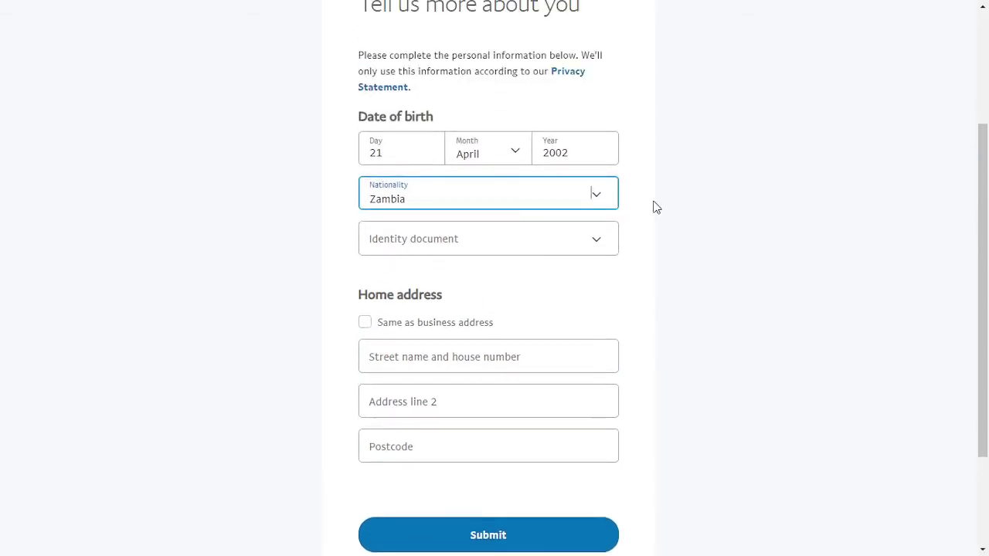
click(596, 241)
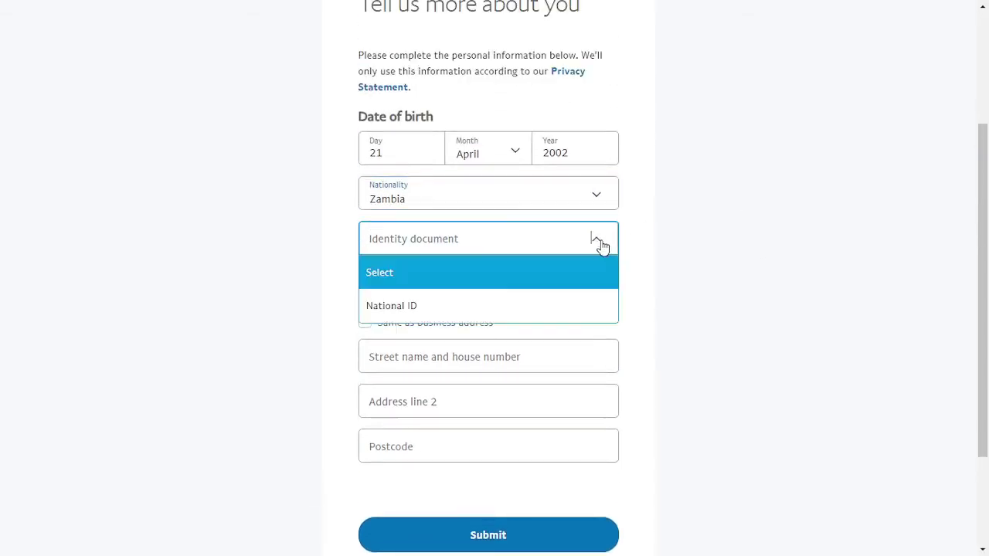
click(444, 308)
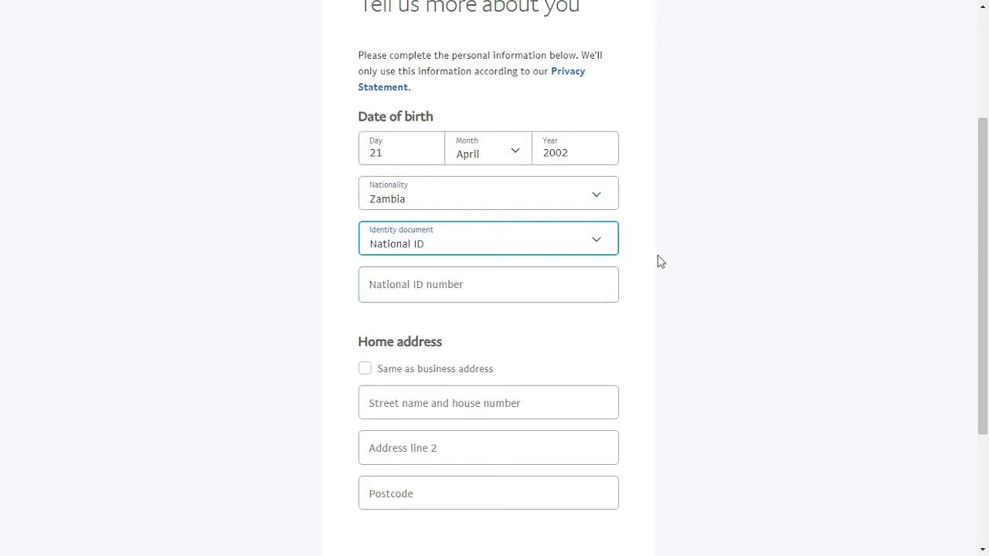
click(413, 283)
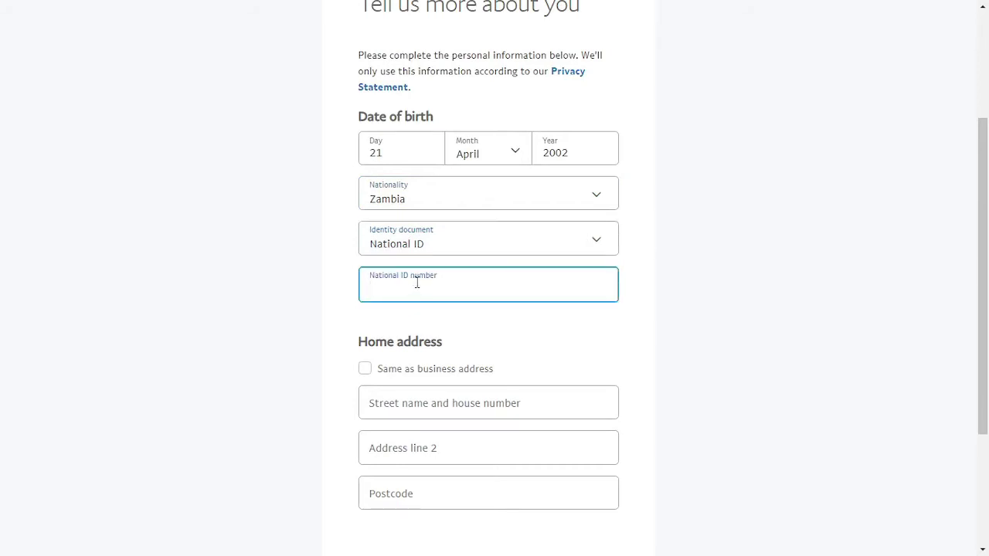
Set the home address to match the business address and submit the personal details.
scroll(417, 283, down, 3)
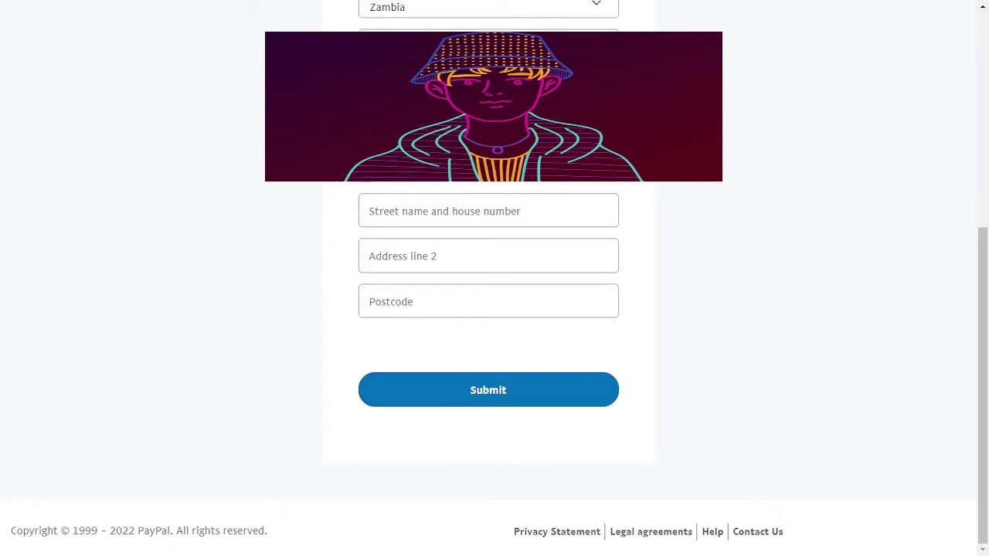
click(408, 218)
click(304, 223)
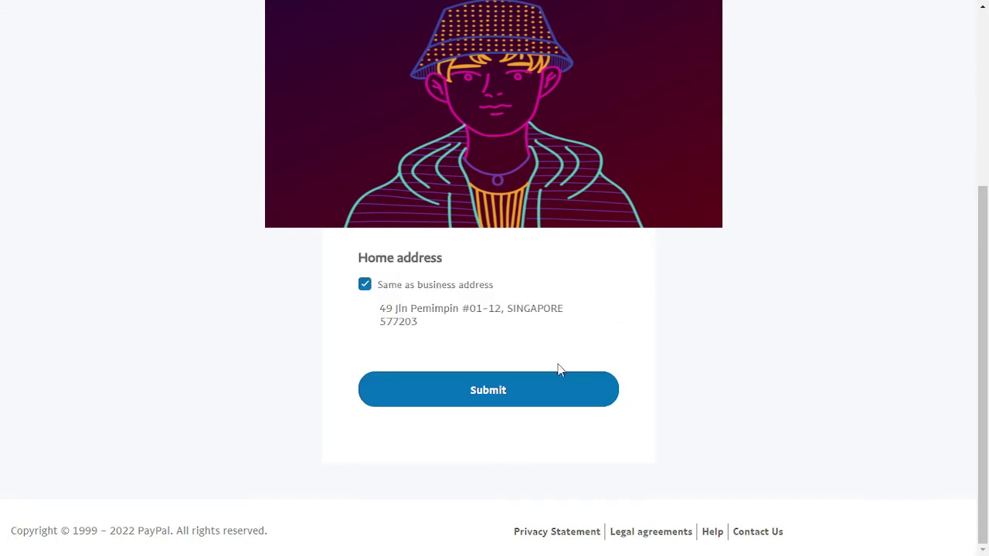
click(502, 396)
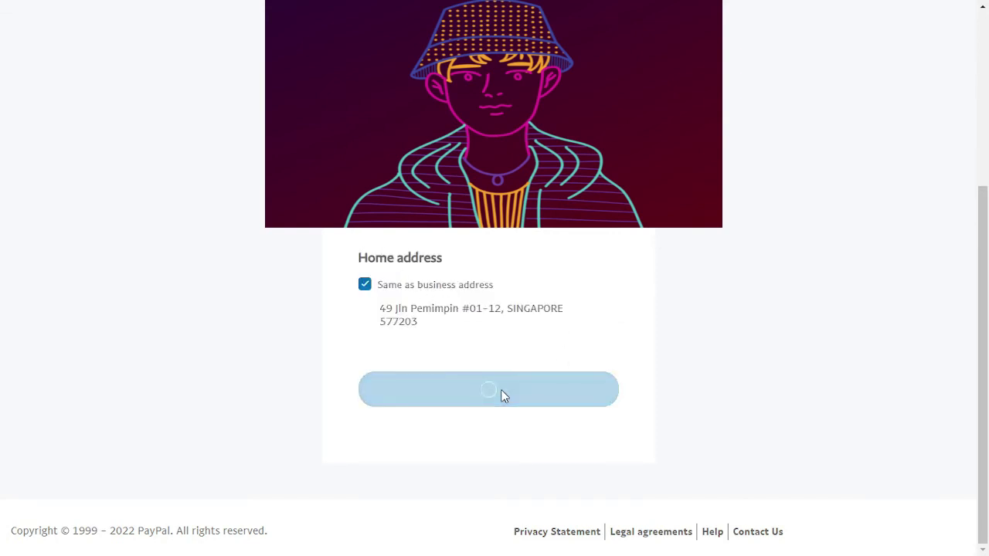
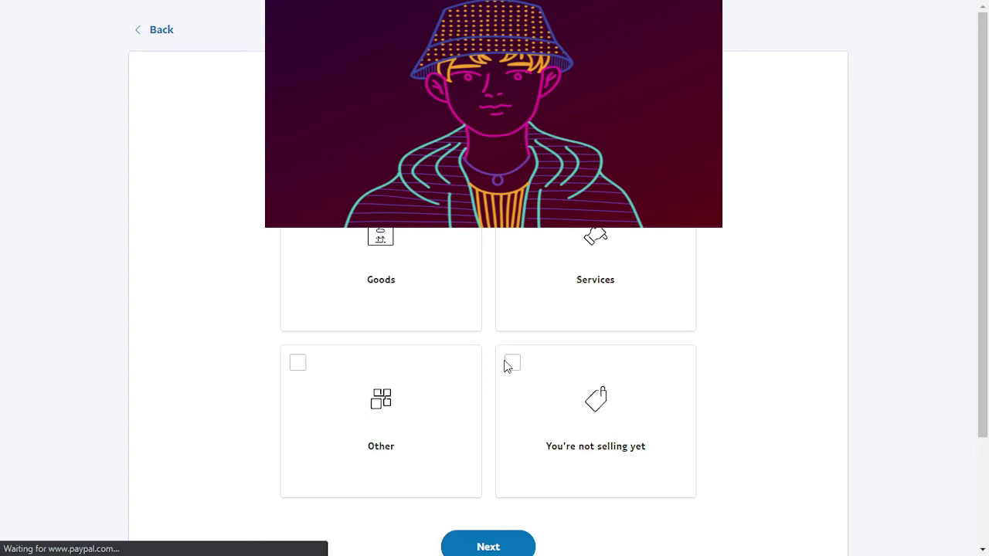
Mark the business as selling Services and not selling yet, then continue to the next question.
scroll(502, 365, up, 1)
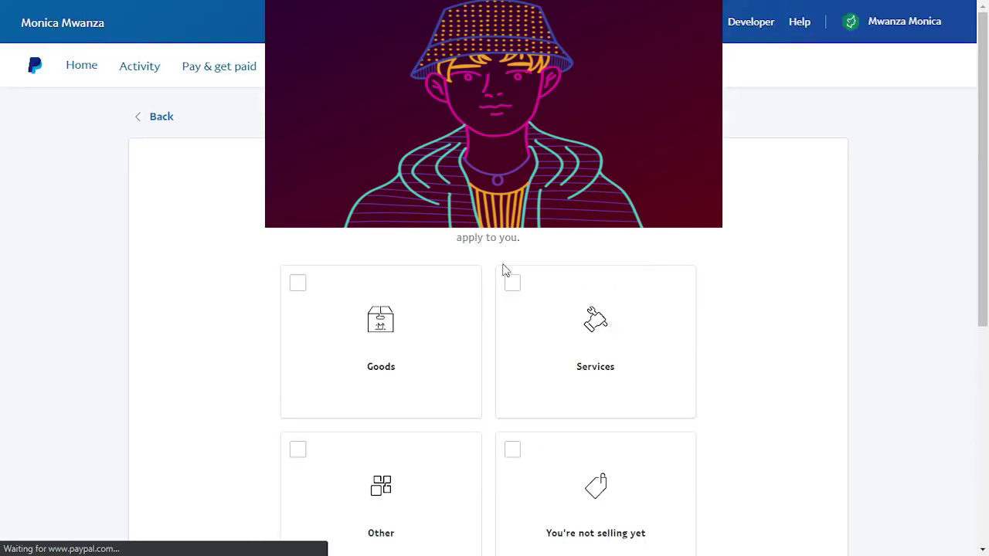
scroll(592, 315, down, 1)
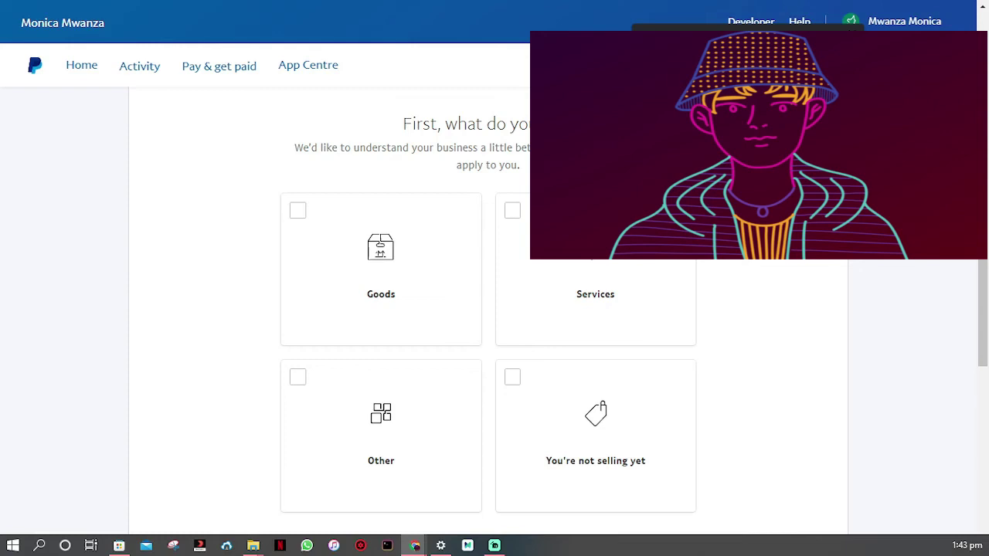
click(528, 225)
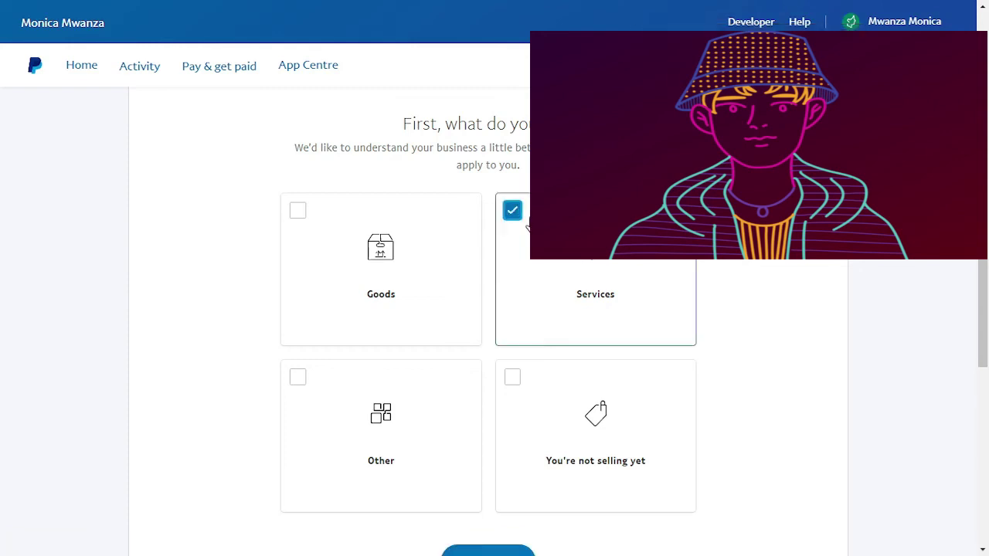
click(533, 386)
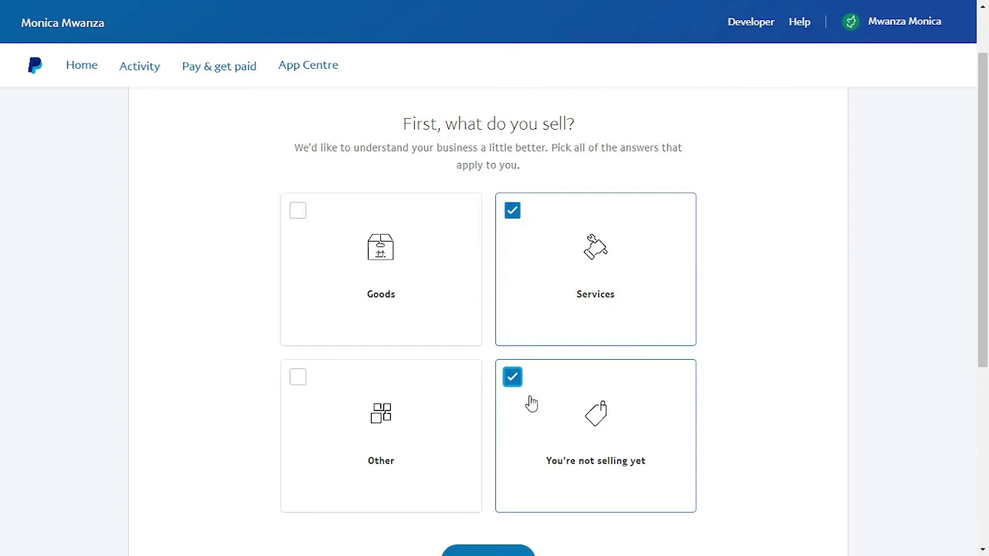
scroll(530, 386, down, 3)
click(486, 347)
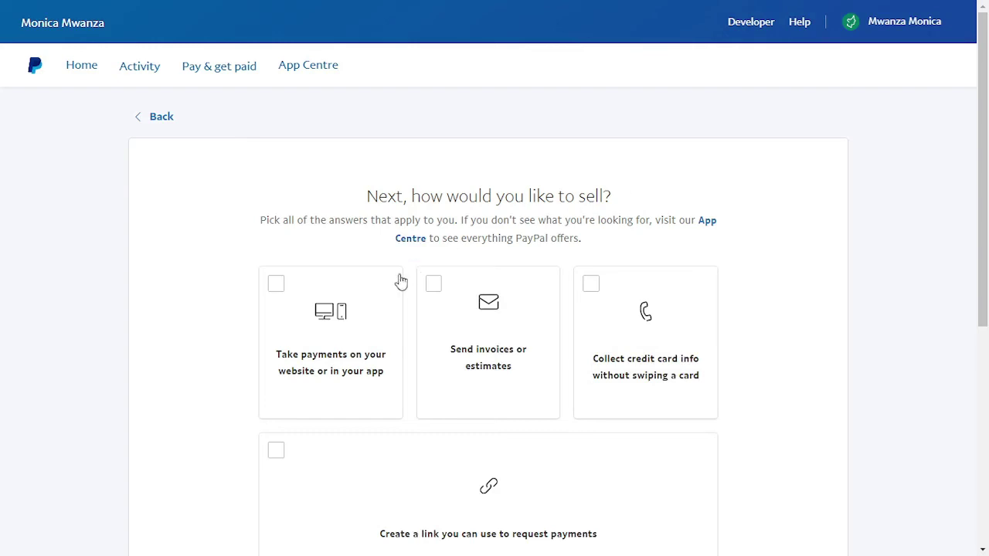
Choose 'Create a link you can use to request payments' as the selling method and continue.
scroll(386, 315, down, 2)
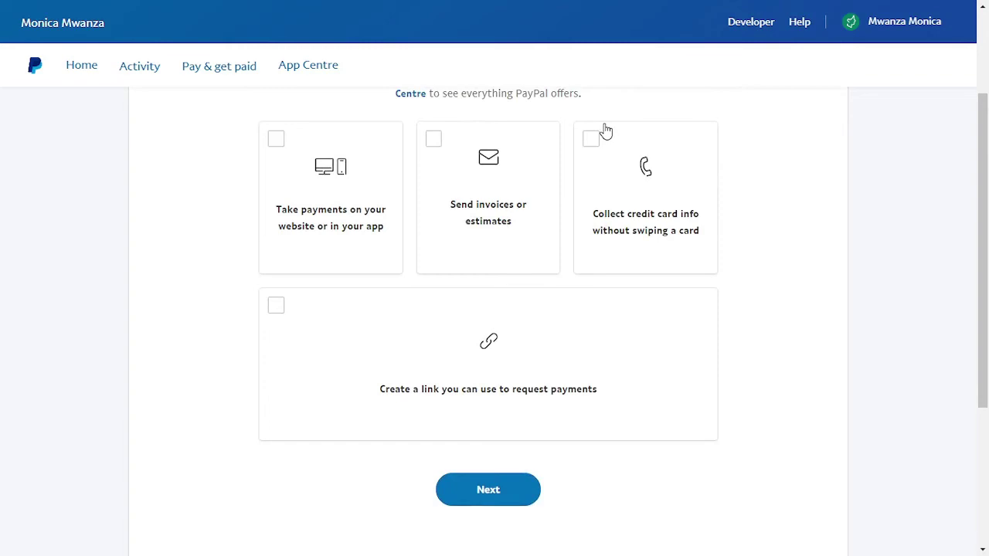
click(278, 308)
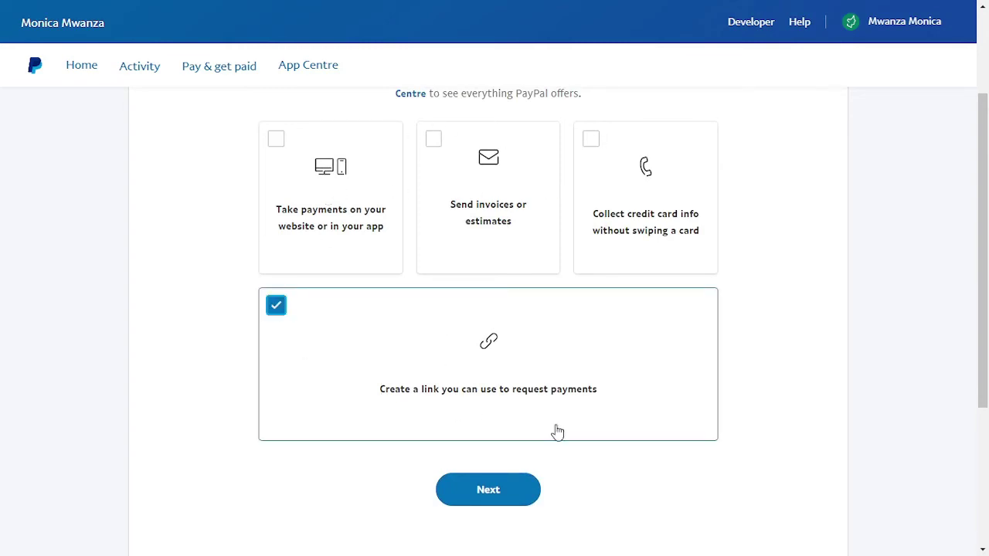
click(496, 489)
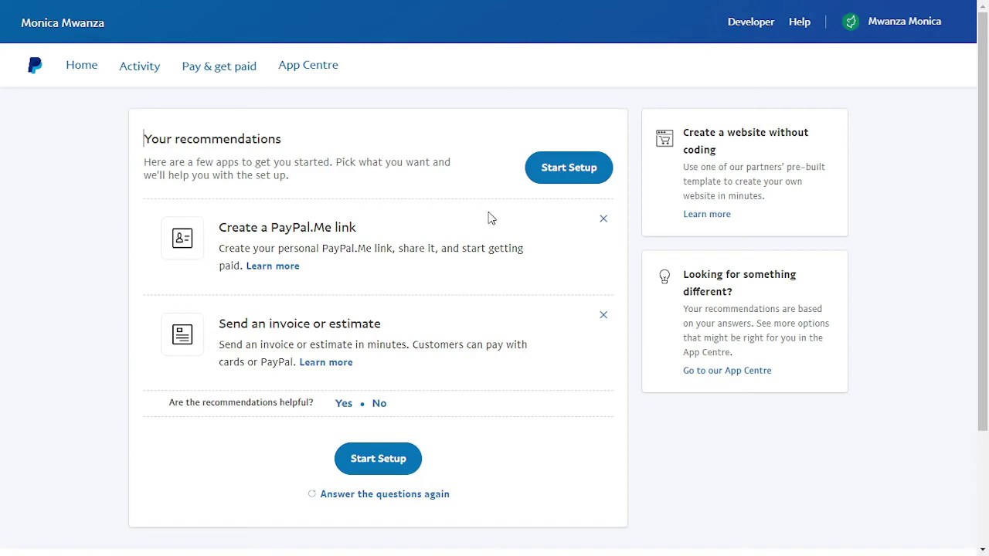
Start setup, look over the new dashboard's $0.00 balance, and switch to the Gmail tab.
click(584, 172)
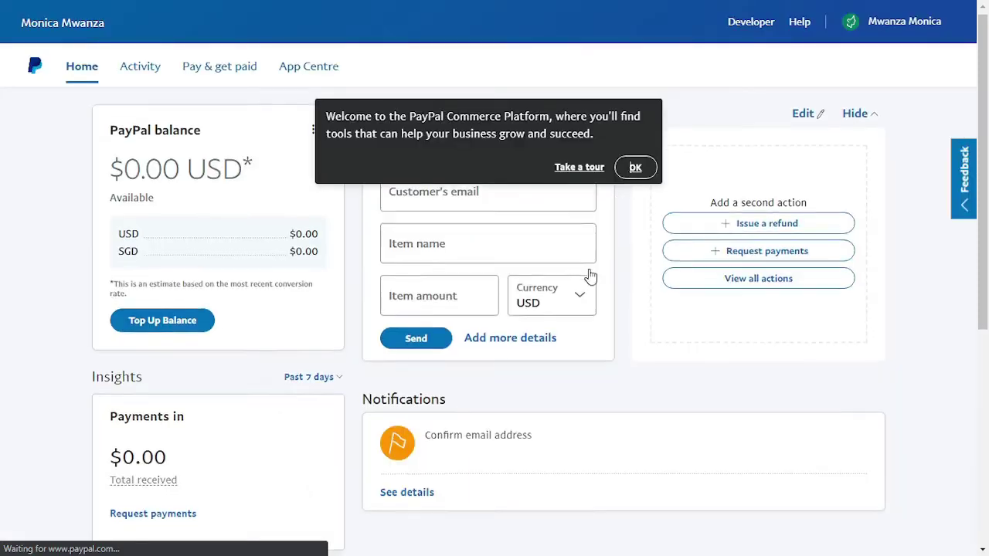
scroll(589, 275, down, 3)
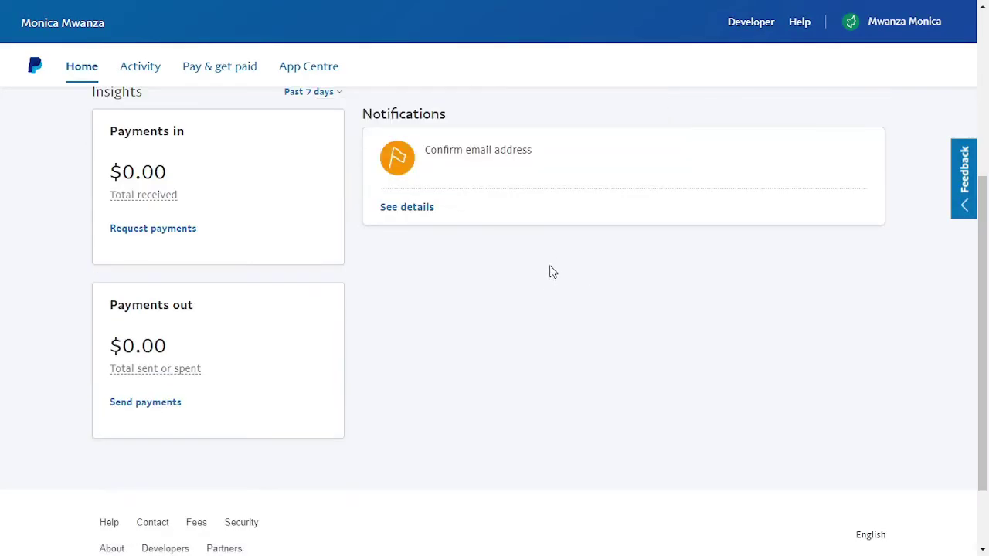
scroll(516, 218, up, 3)
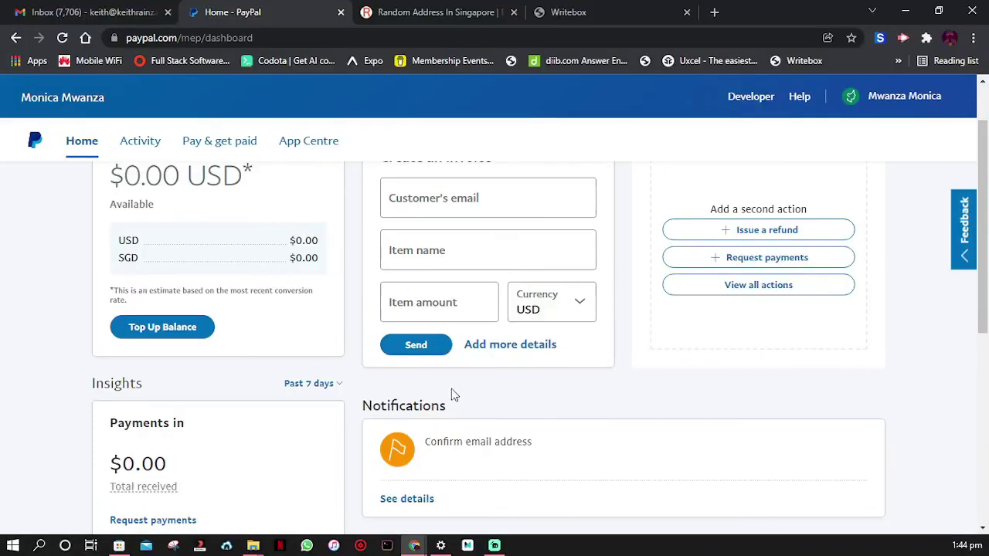
scroll(474, 306, down, 3)
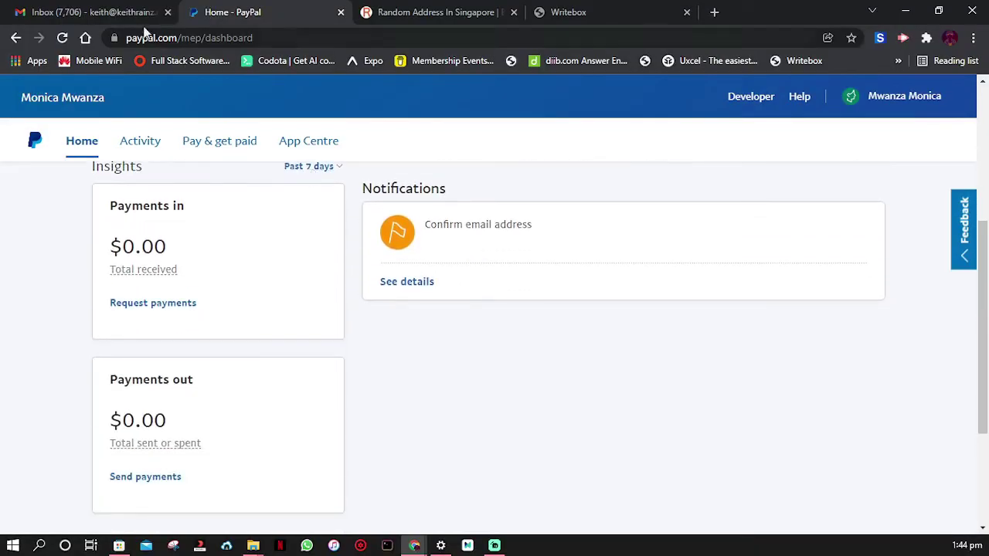
click(104, 9)
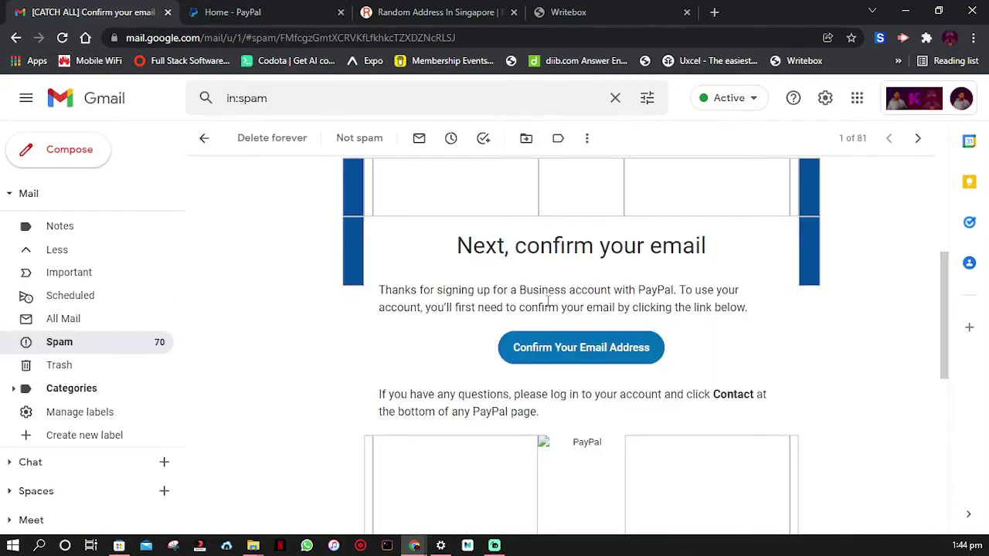
Follow the PayPal email's Confirm Your Email Address link to PayPal's password page.
scroll(554, 303, down, 5)
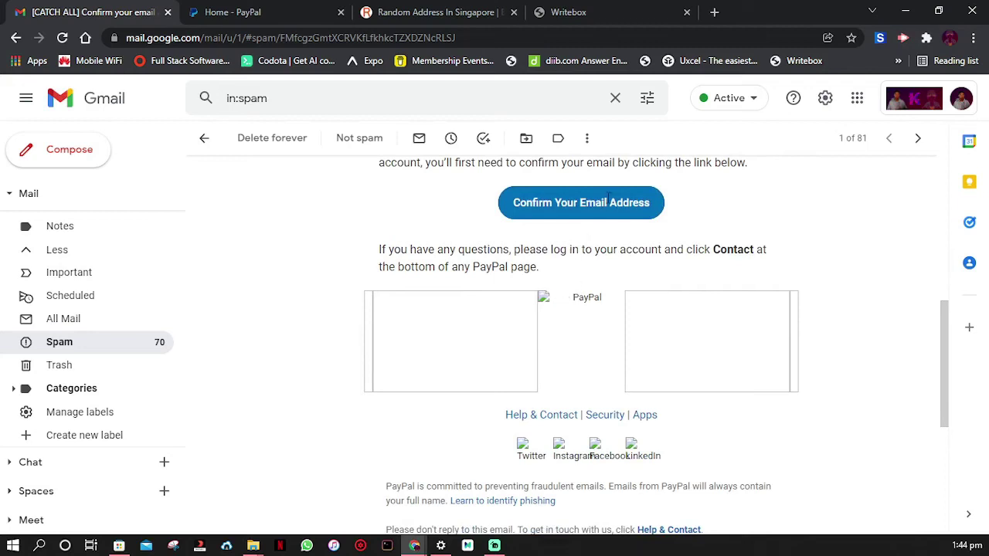
scroll(713, 274, up, 2)
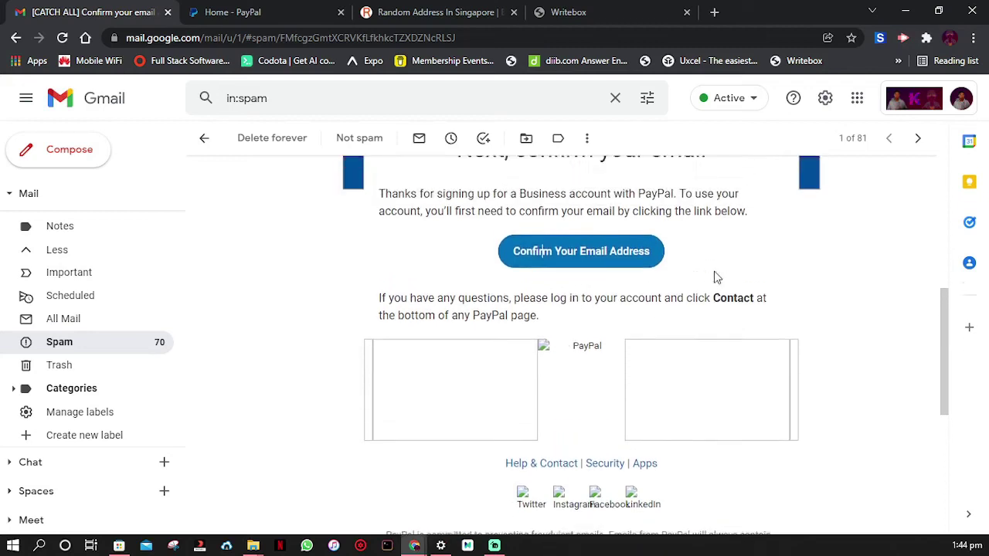
click(581, 352)
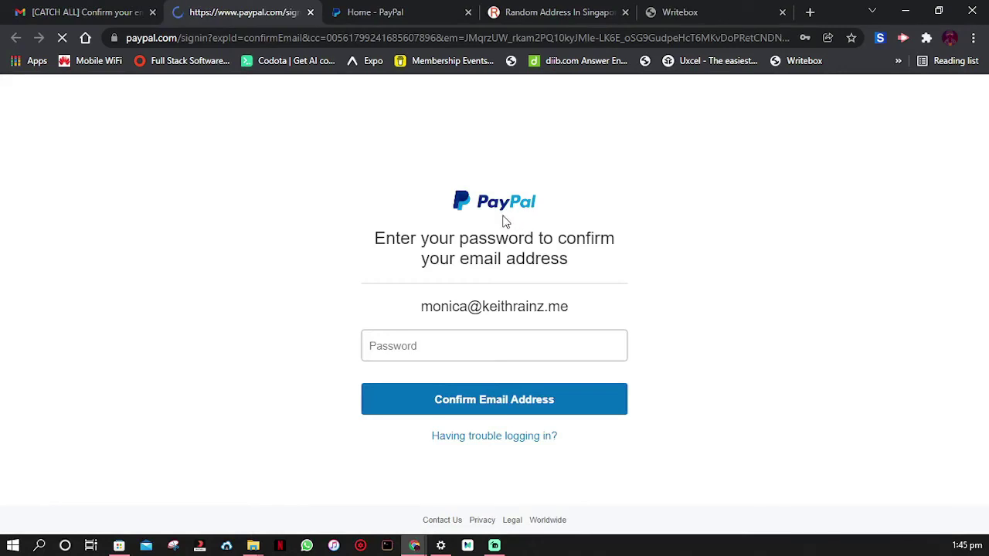
click(418, 347)
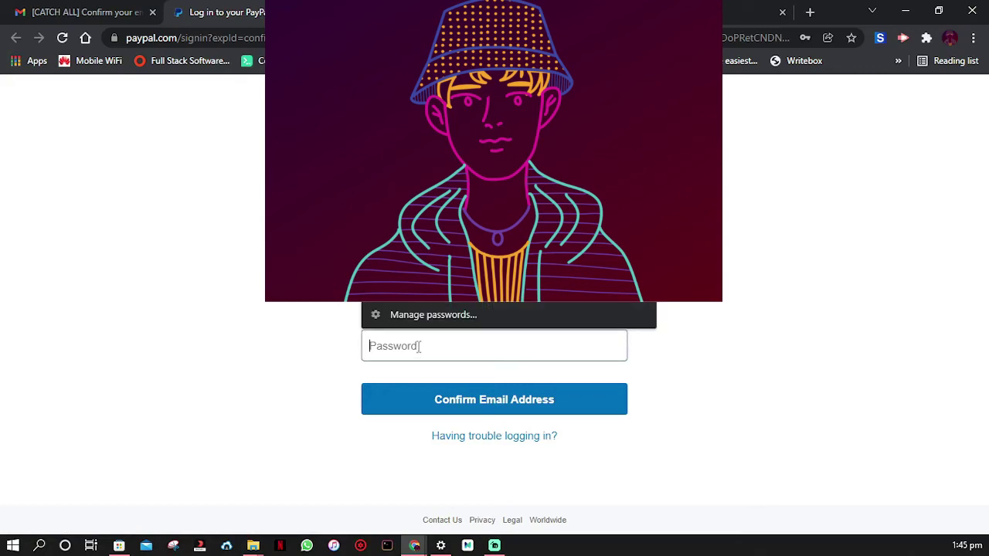
text(•)
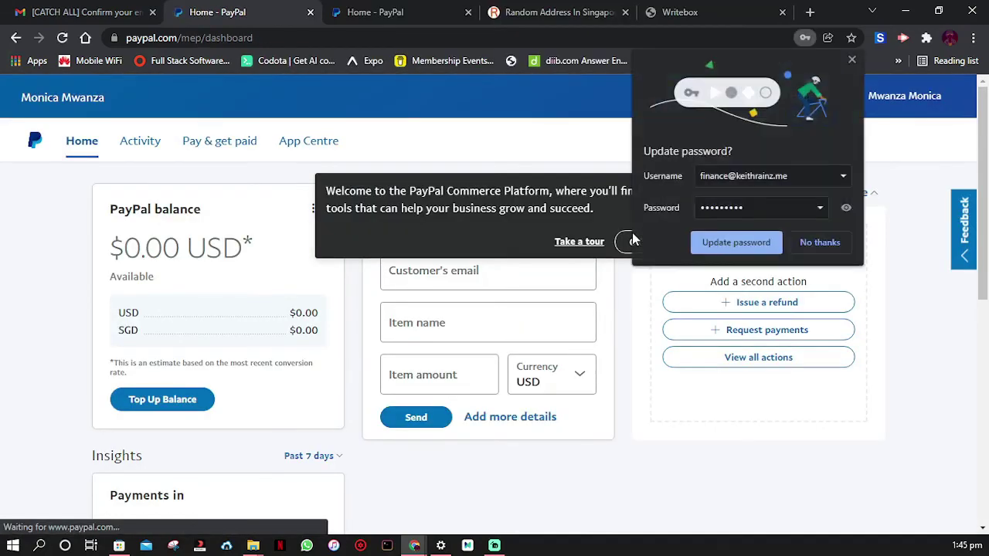
click(815, 242)
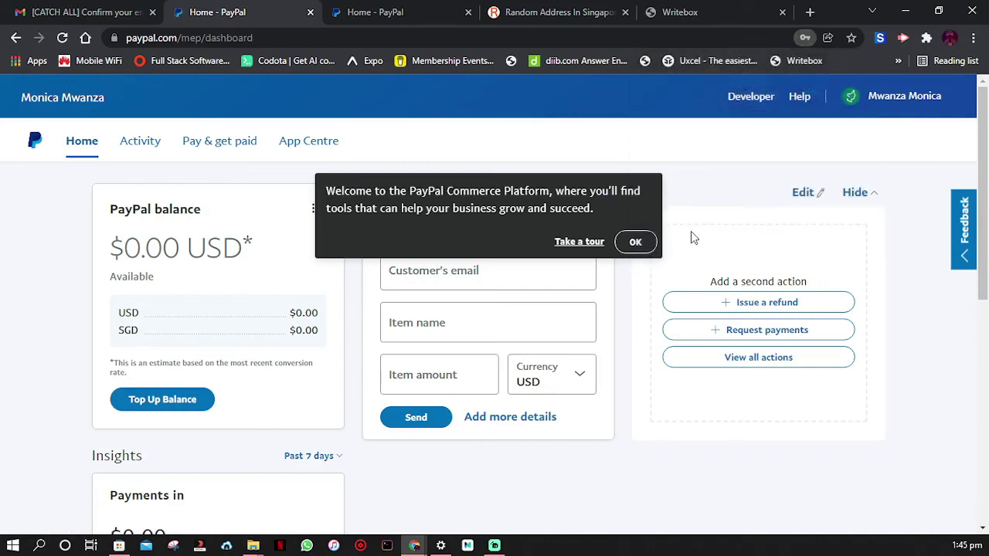
click(635, 242)
scroll(353, 245, down, 6)
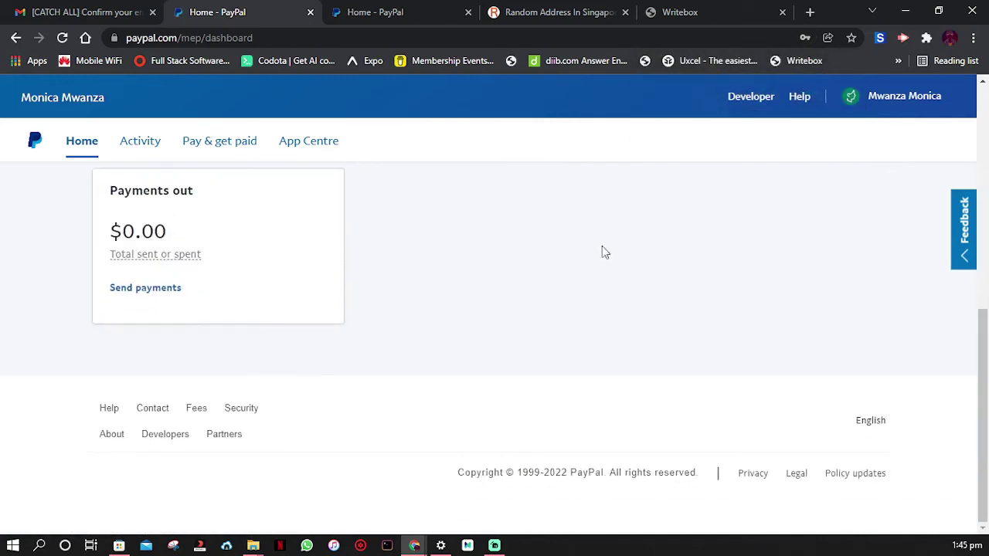
scroll(574, 247, up, 6)
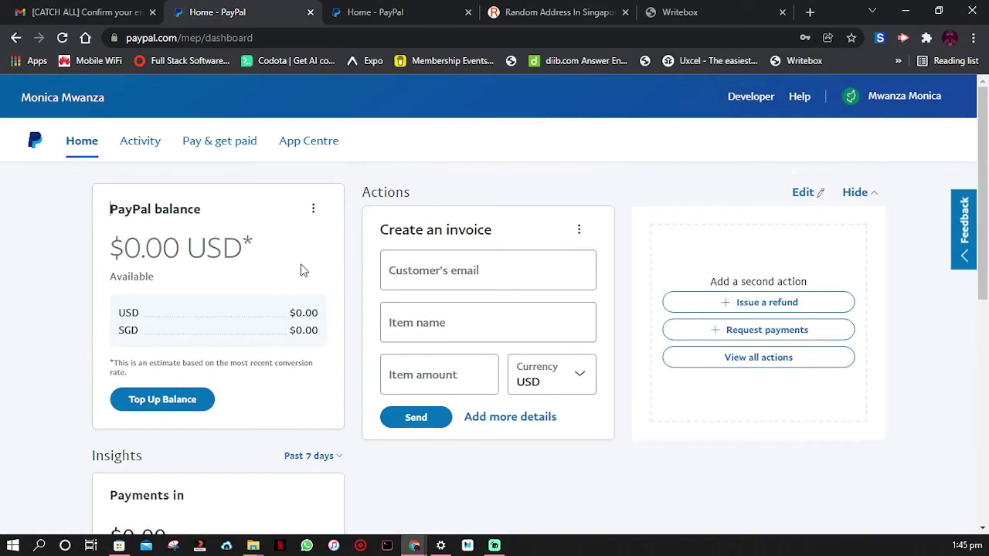
drag(112, 205, 205, 306)
click(217, 262)
scroll(316, 228, down, 3)
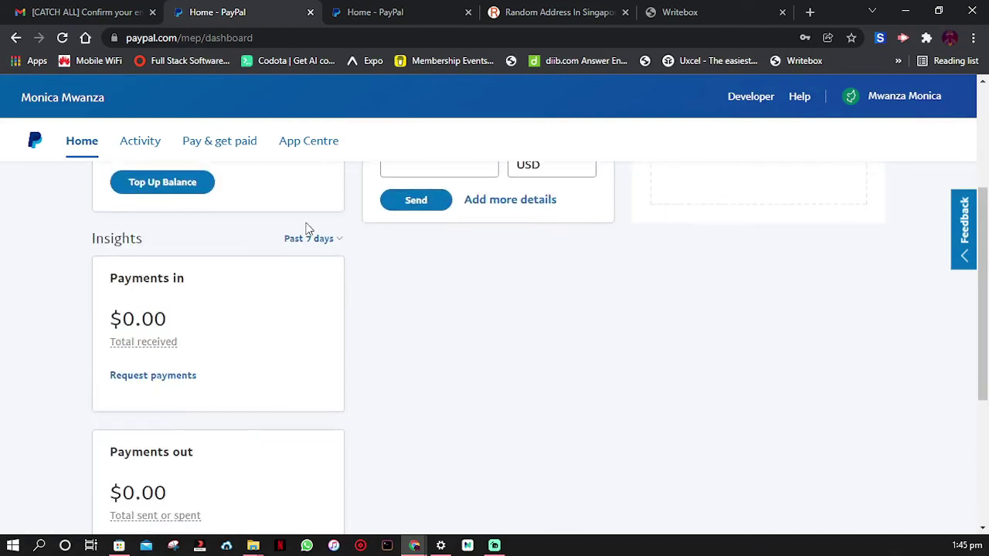
scroll(323, 244, up, 3)
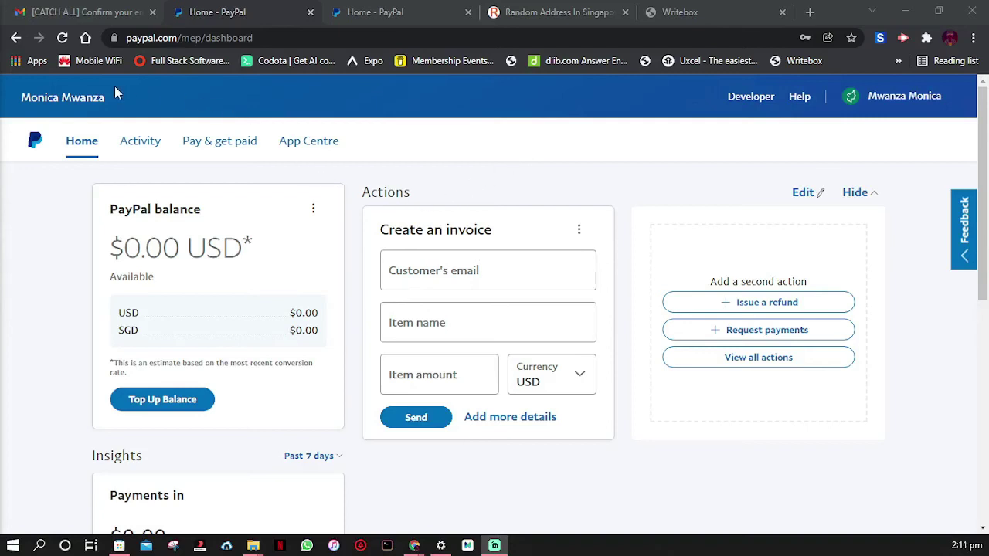
click(171, 121)
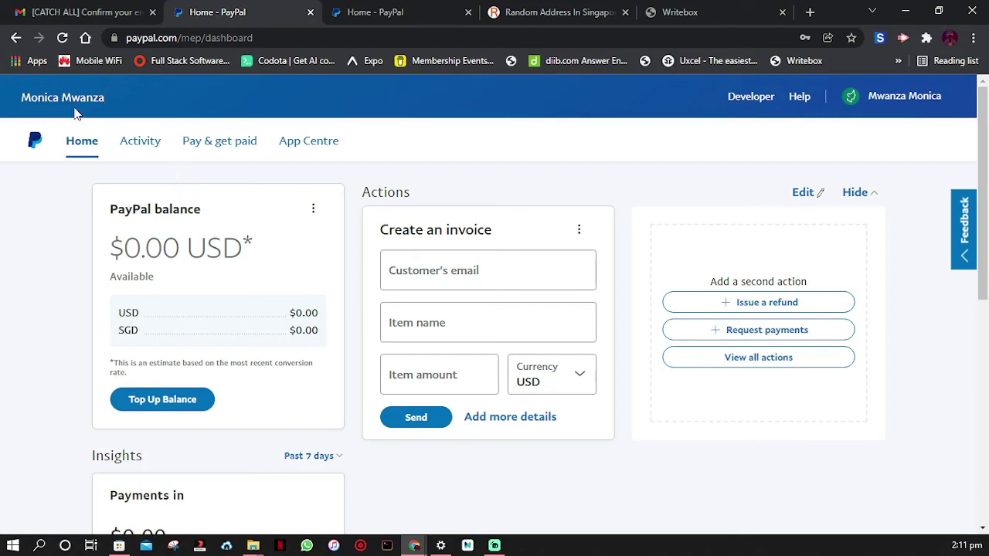
scroll(192, 193, down, 2)
scroll(190, 192, up, 2)
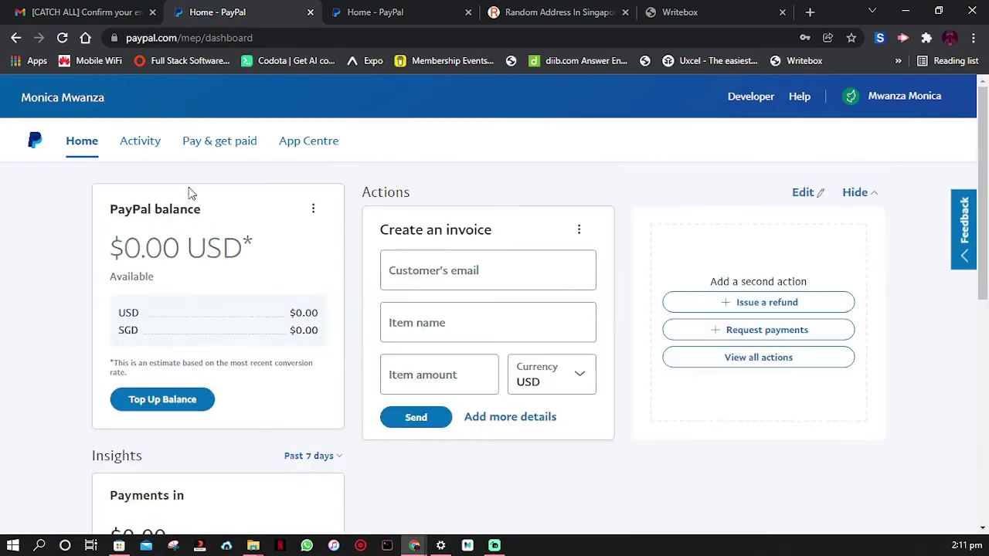
click(65, 39)
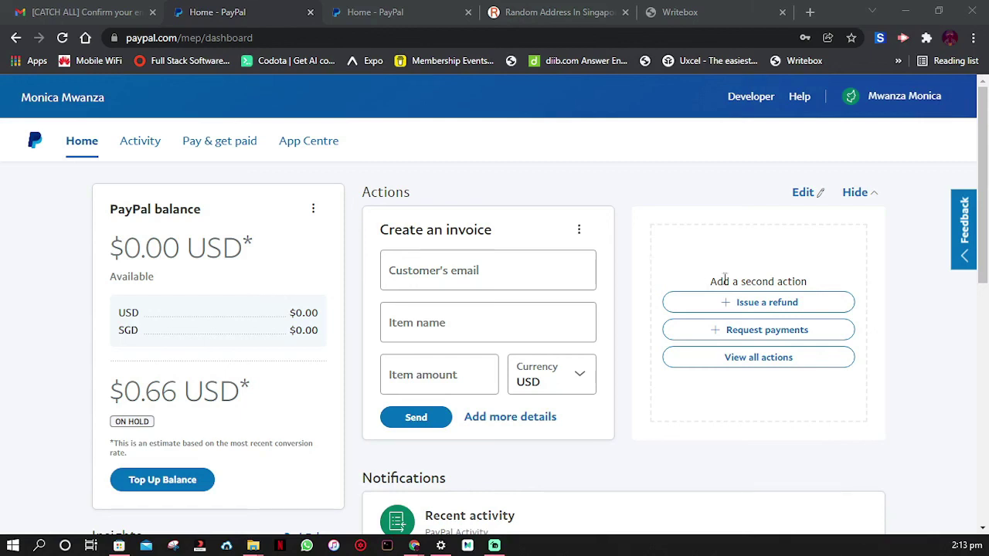
click(662, 224)
drag(130, 393, 163, 400)
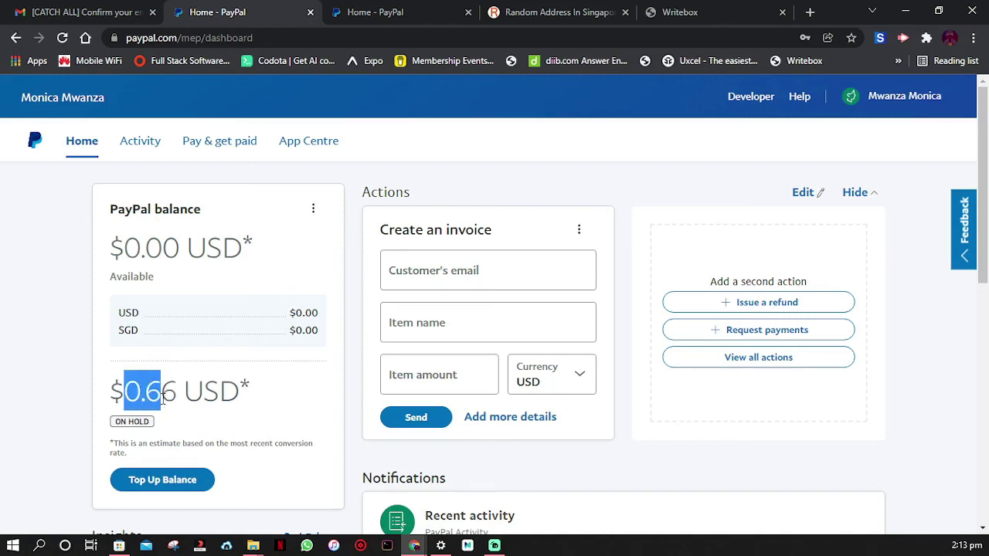
scroll(145, 381, down, 2)
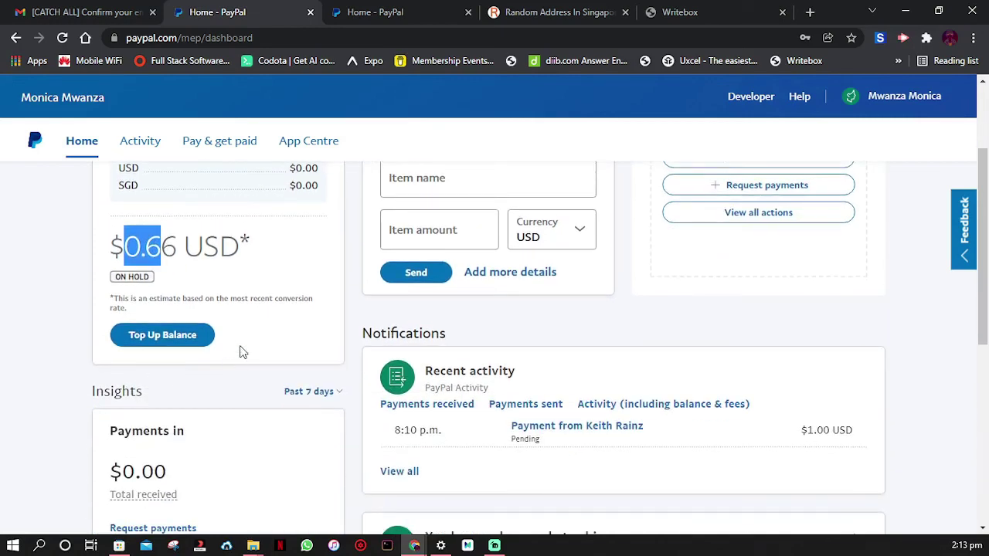
click(155, 259)
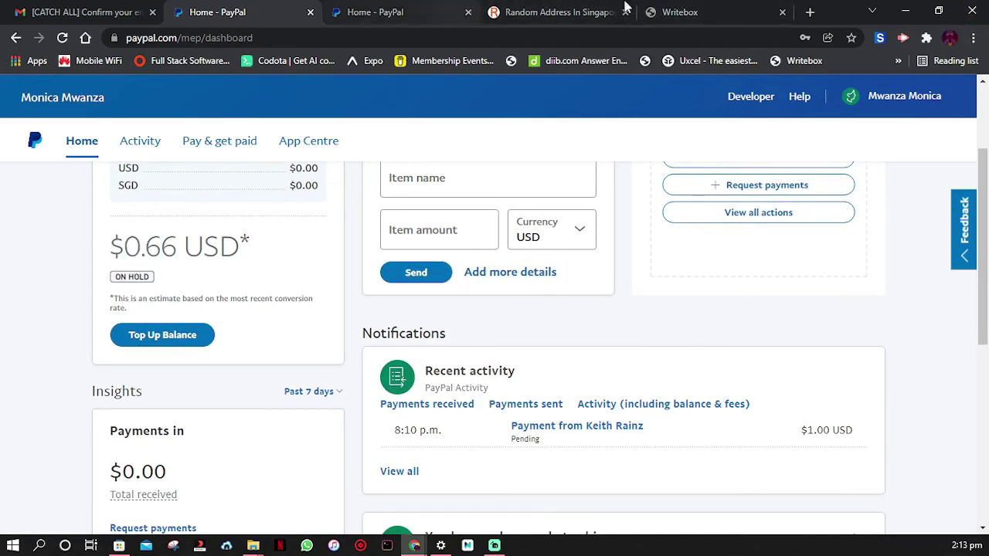
In a new tab, search YouTube for 'paypal money on hold 2022'.
click(810, 12)
text(yo)
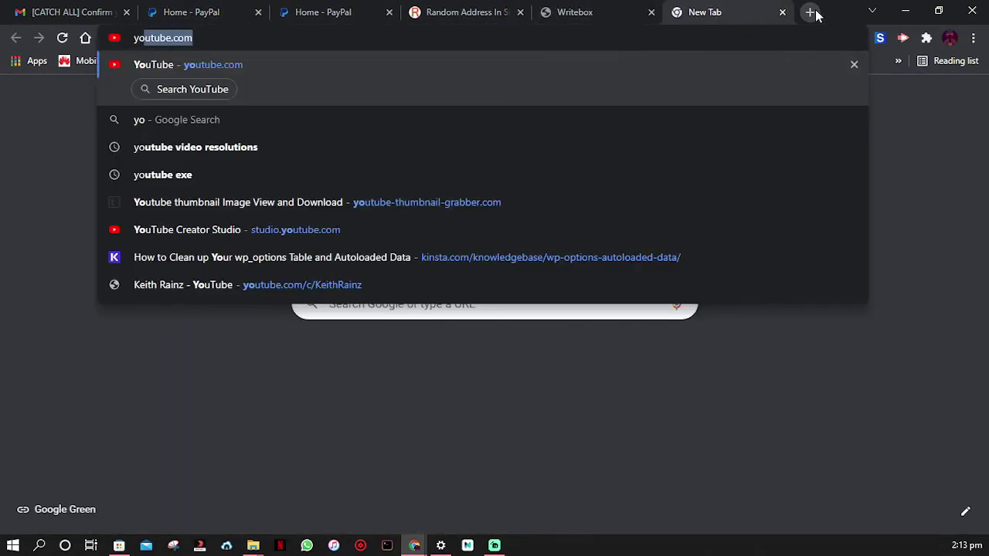
key(Return)
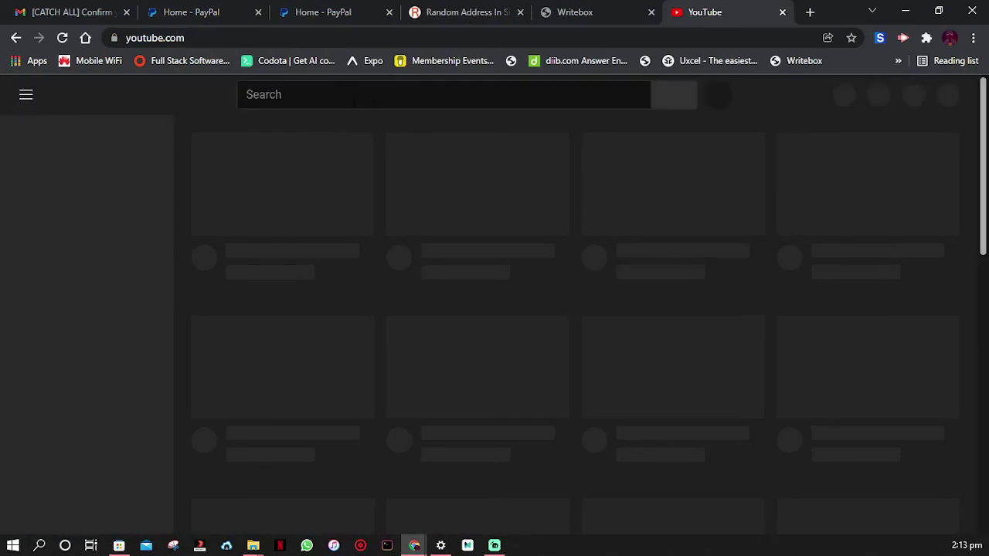
text(pay)
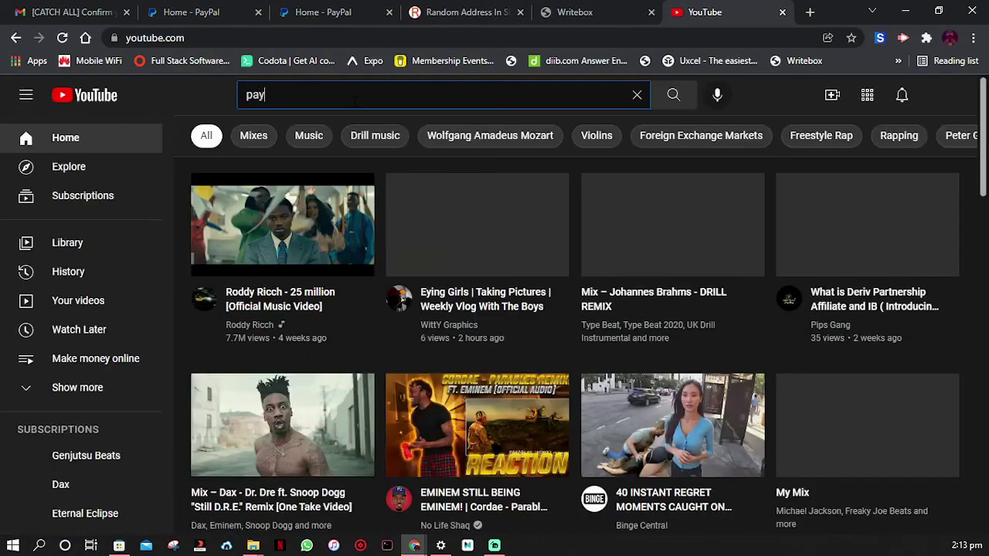
text(pal m)
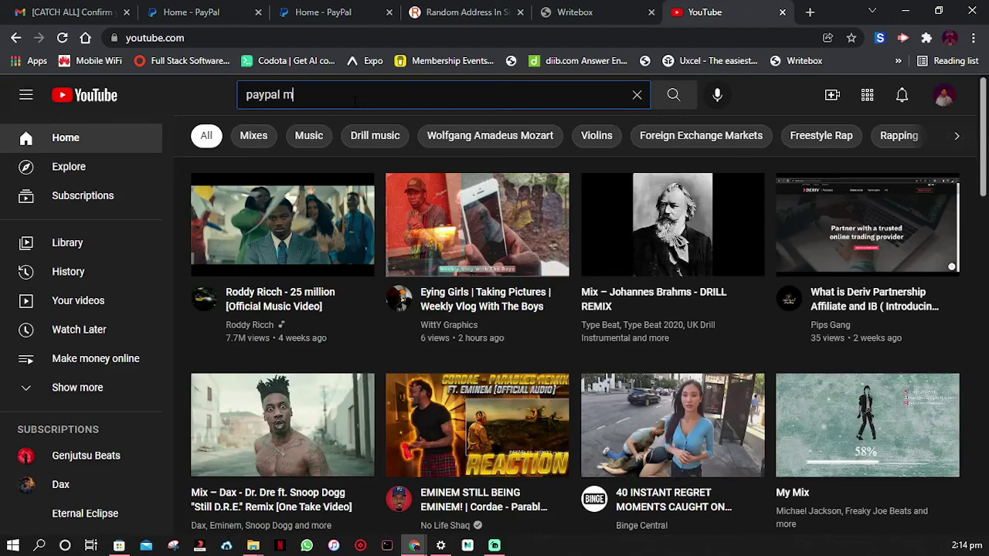
text(oney on hold )
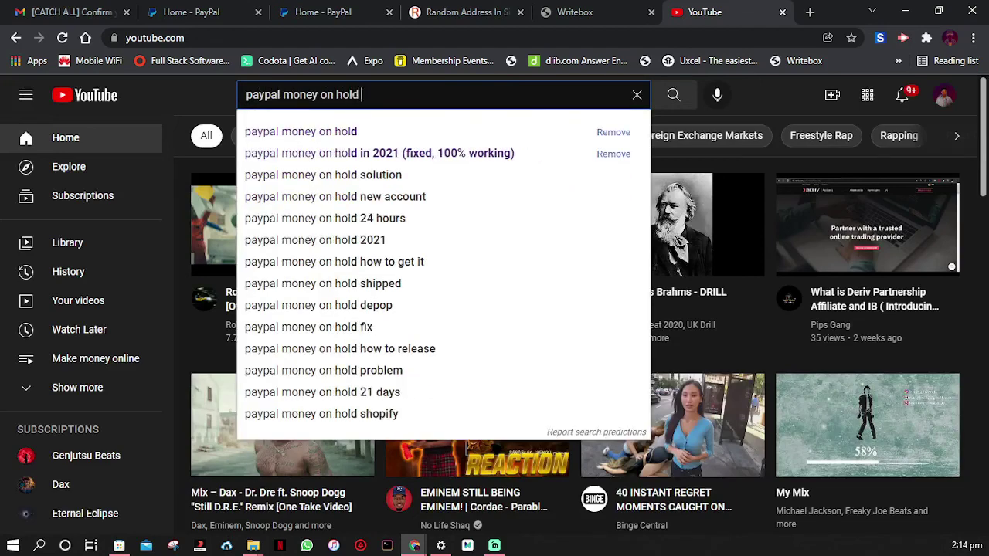
text(2022)
key(Return)
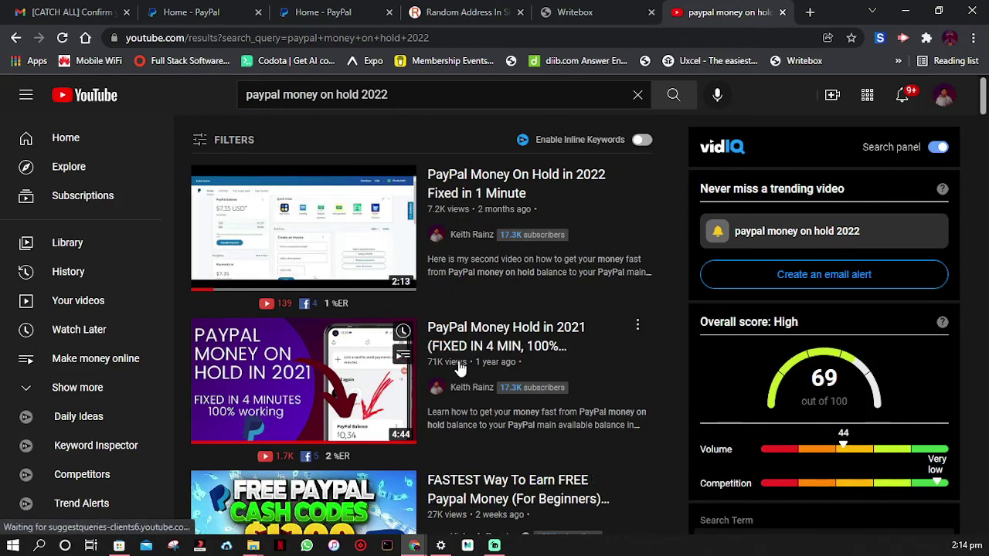
mouse_move(420, 207)
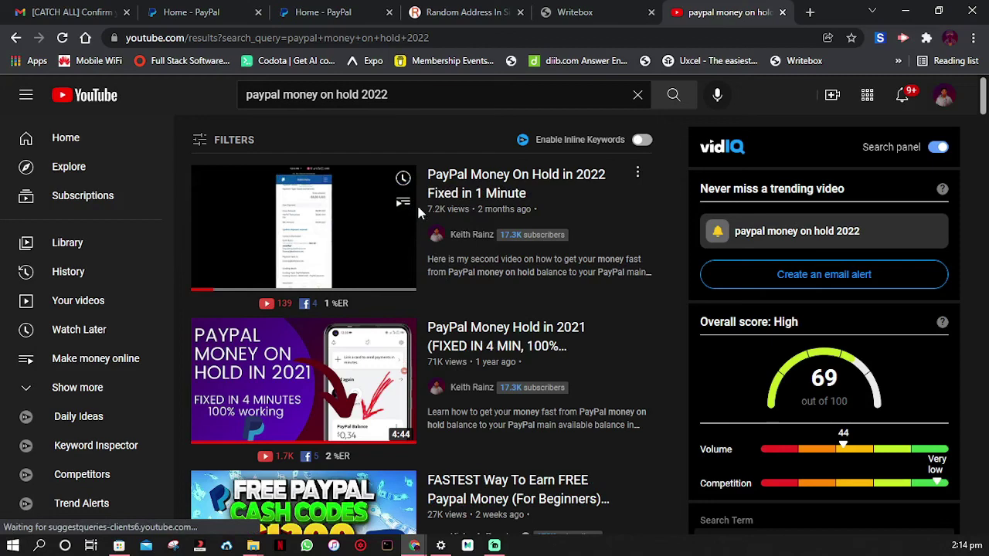
Close the duplicate 'Home - PayPal' tab, returning to the dashboard showing $0.66 on hold.
click(288, 10)
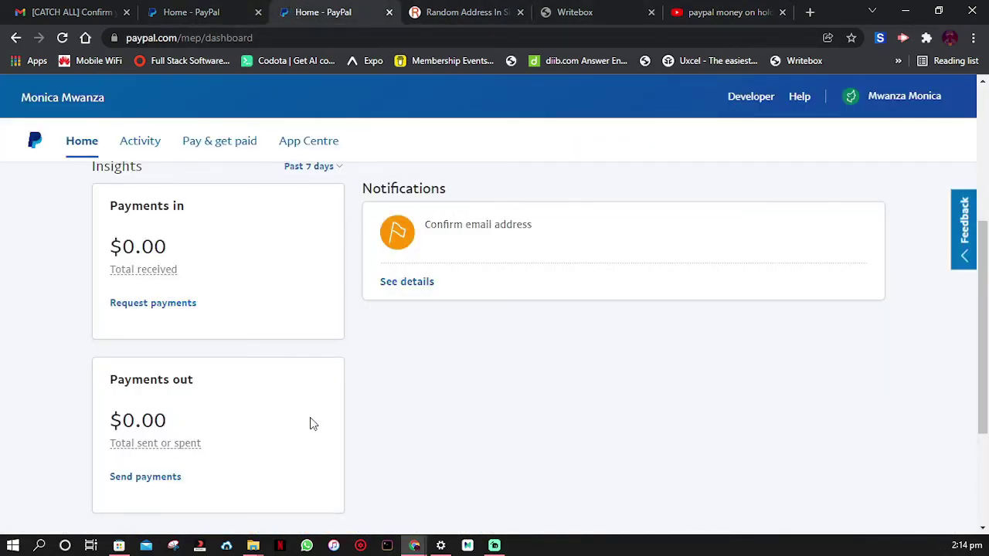
scroll(314, 400, down, 2)
scroll(309, 232, up, 2)
scroll(456, 222, up, 2)
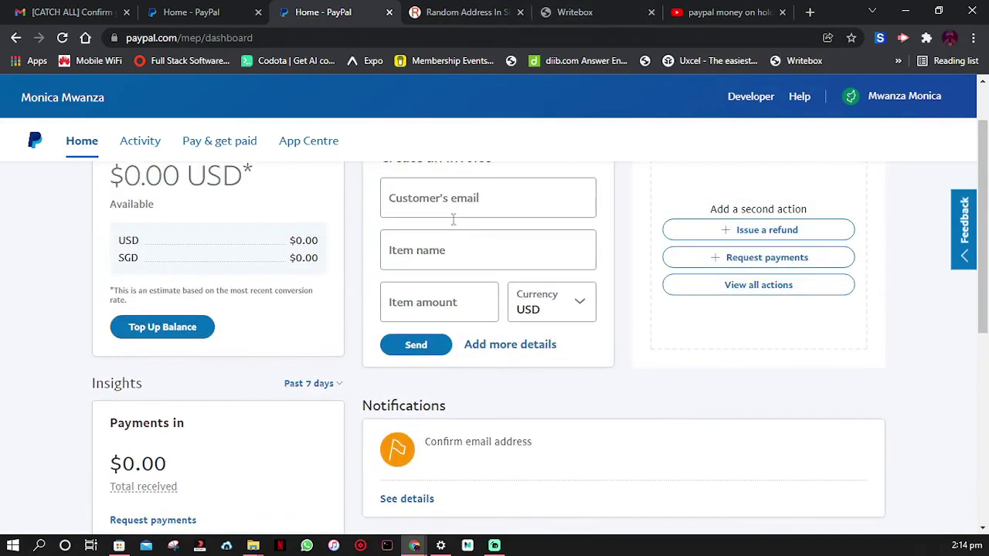
scroll(397, 224, up, 1)
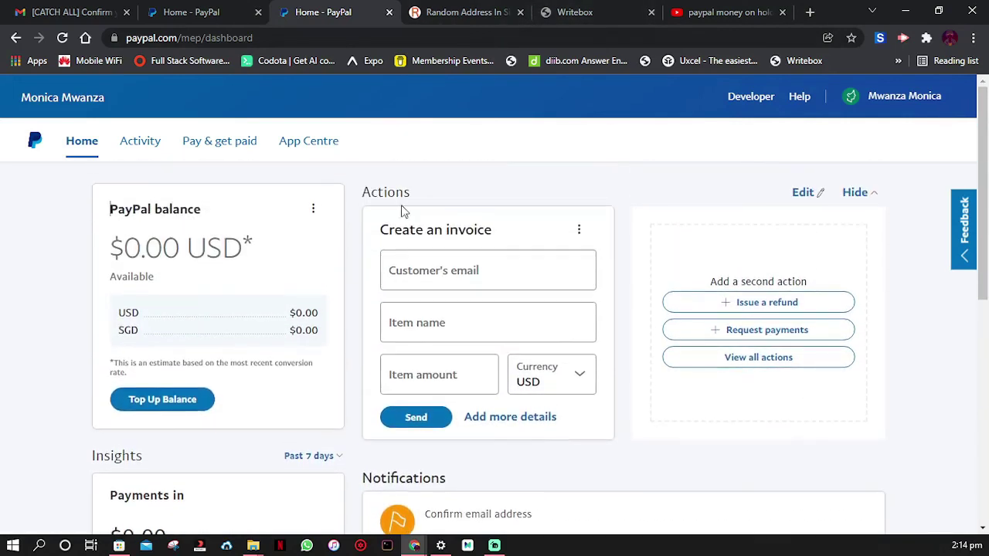
click(388, 12)
click(221, 10)
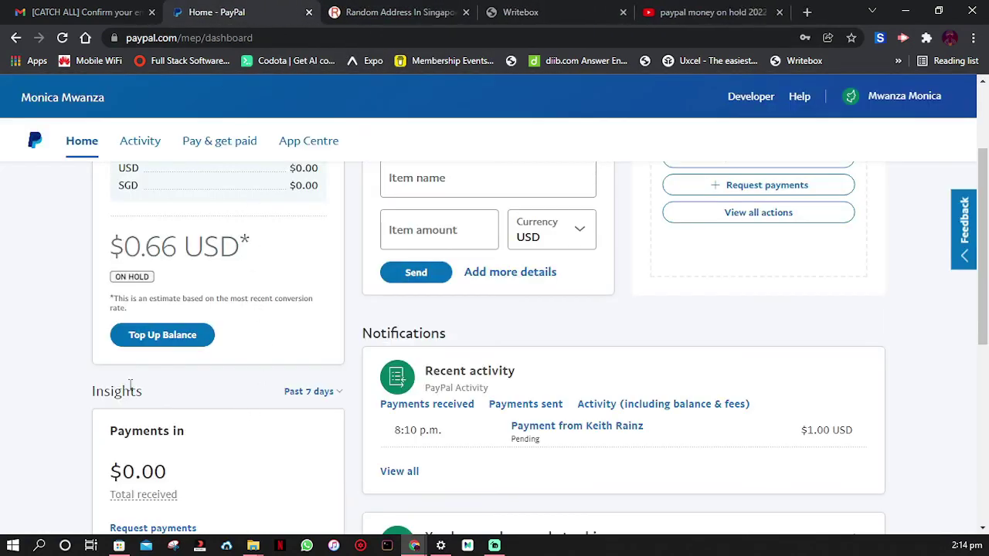
scroll(242, 337, up, 2)
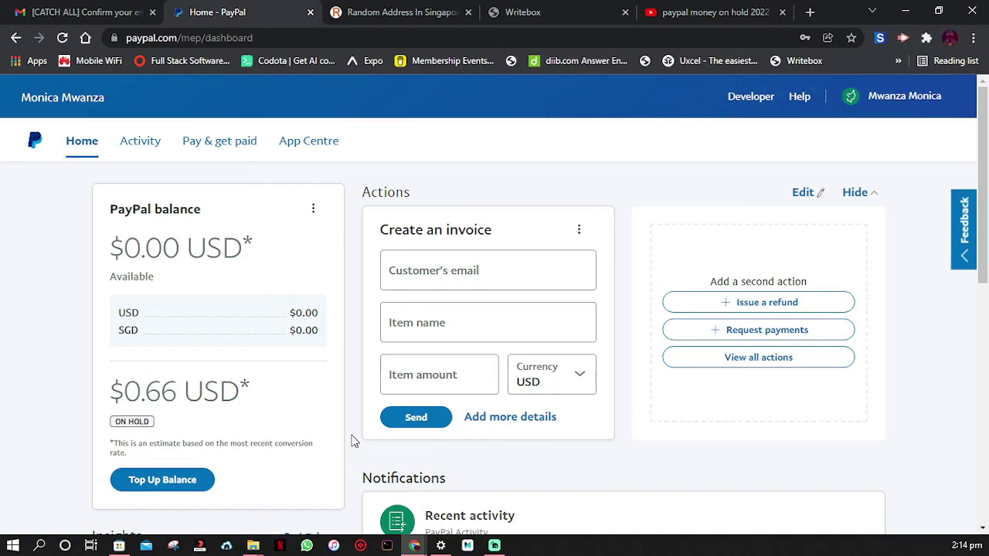
Open the pending $1.00 payment's transaction details, showing a $0.34 fee and $0.66 net.
click(151, 395)
click(187, 395)
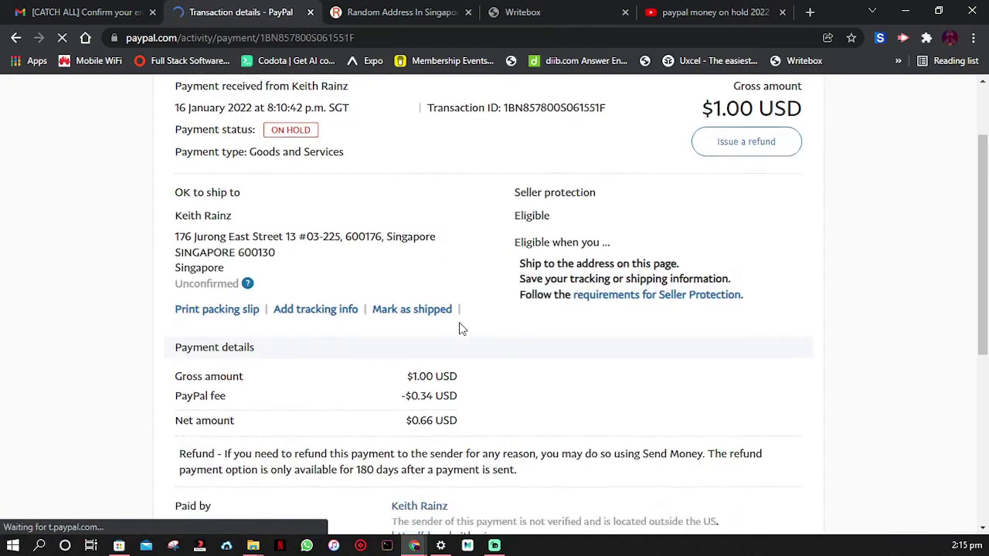
scroll(459, 328, down, 3)
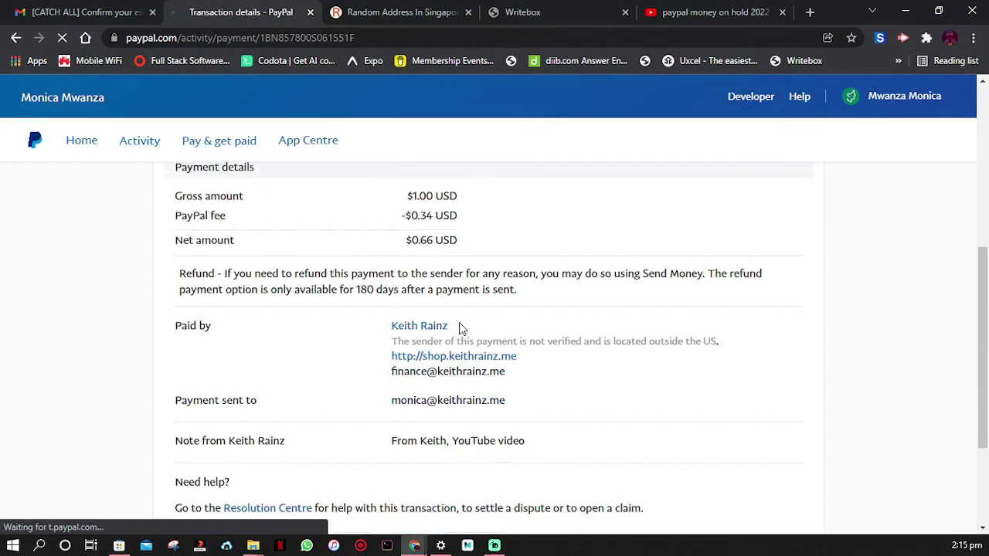
scroll(459, 328, up, 3)
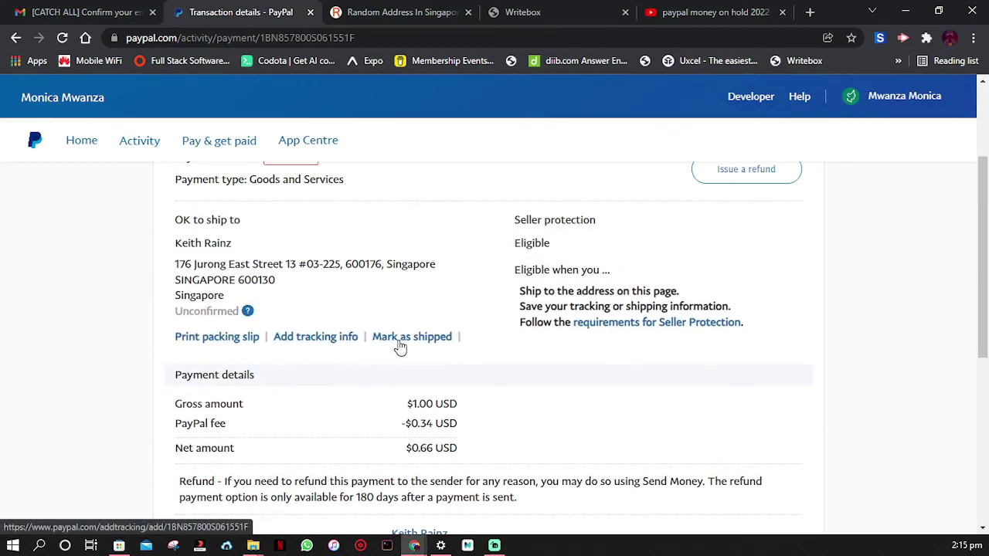
Mark the payment as shipped with order status Order Processed and submit the update.
click(403, 338)
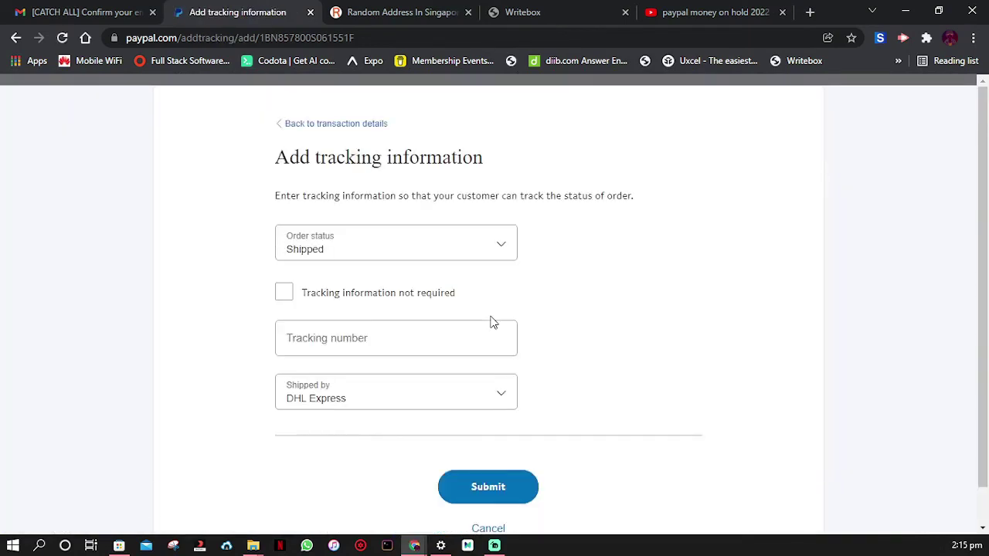
click(311, 247)
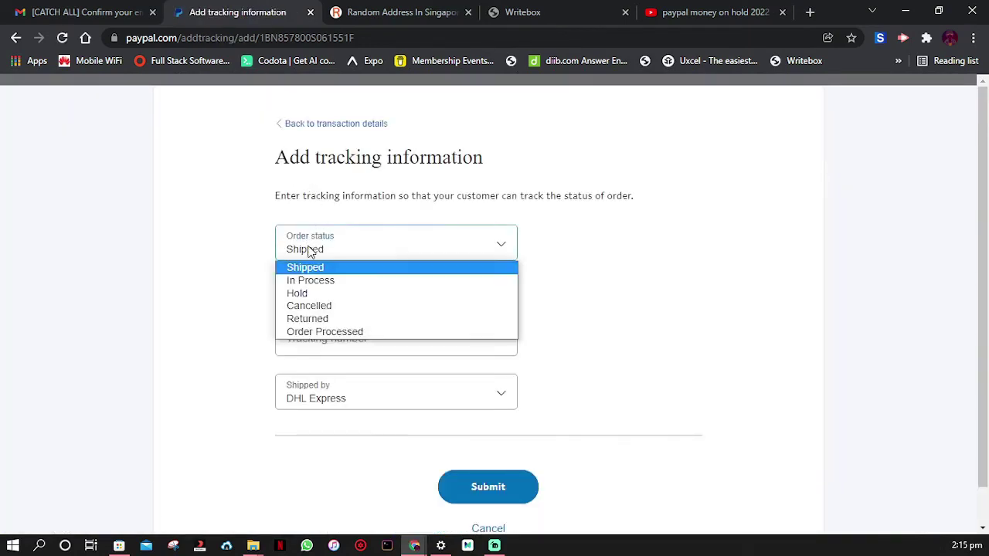
click(323, 331)
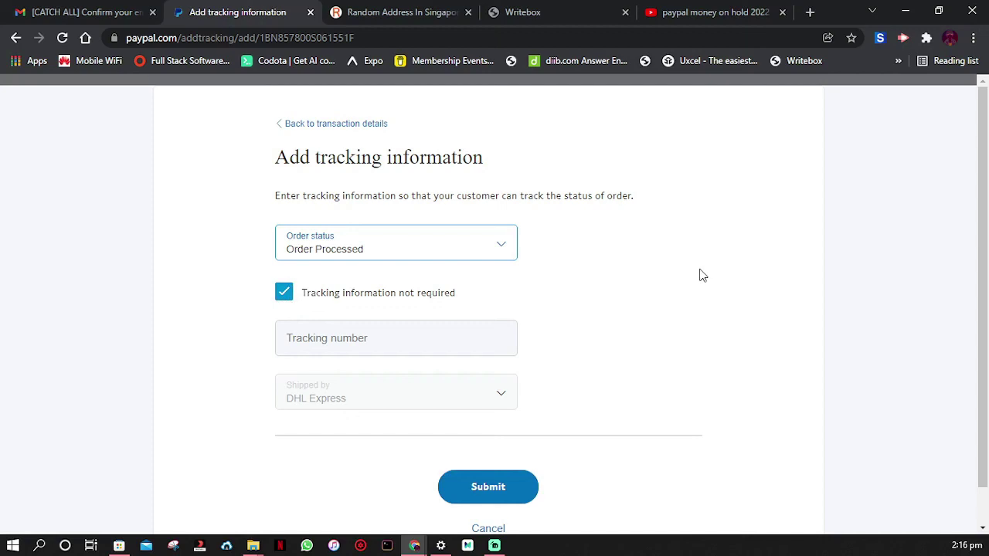
scroll(618, 325, down, 1)
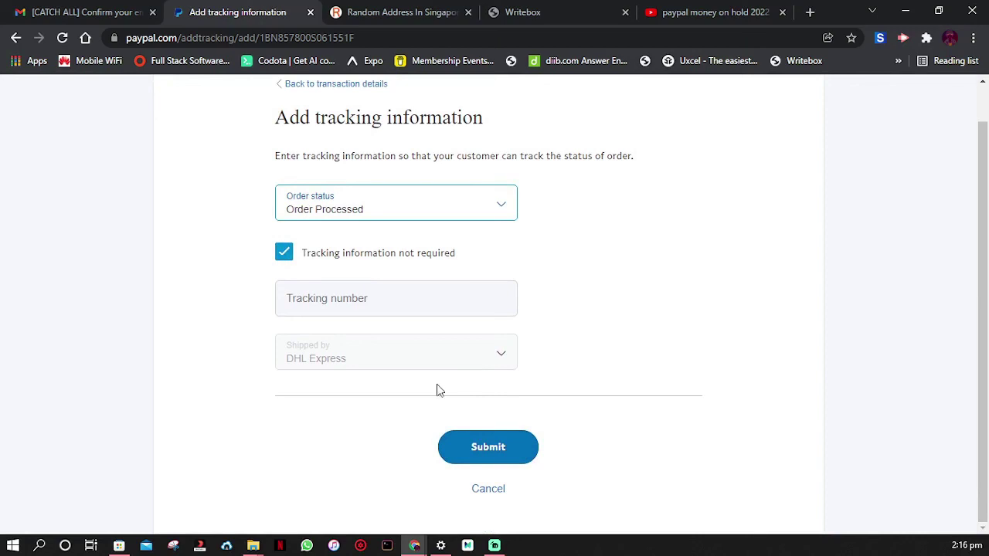
click(485, 443)
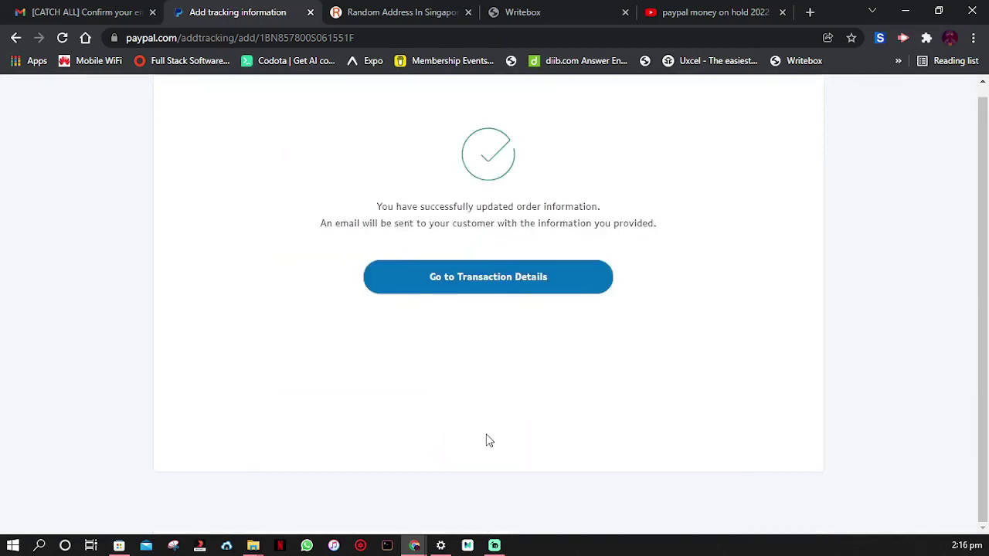
click(493, 296)
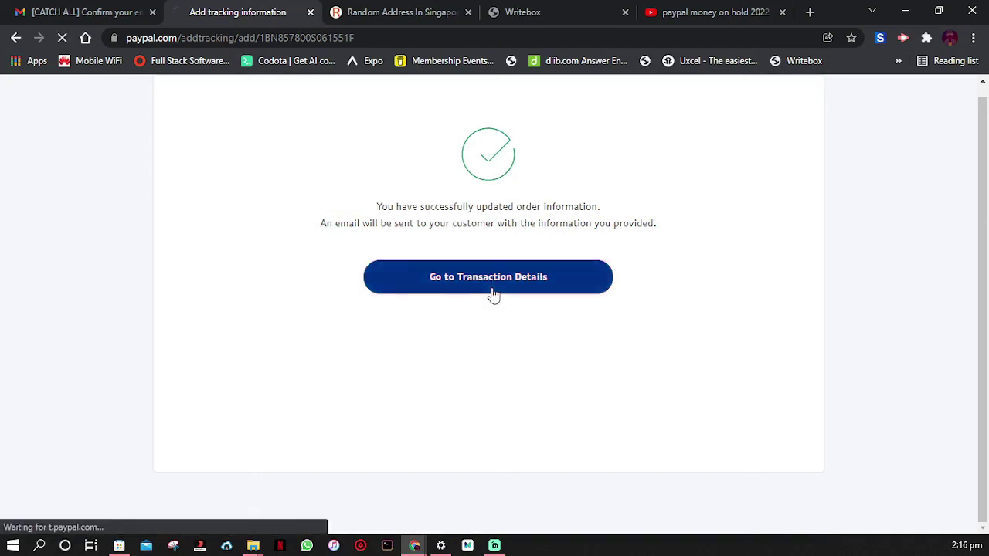